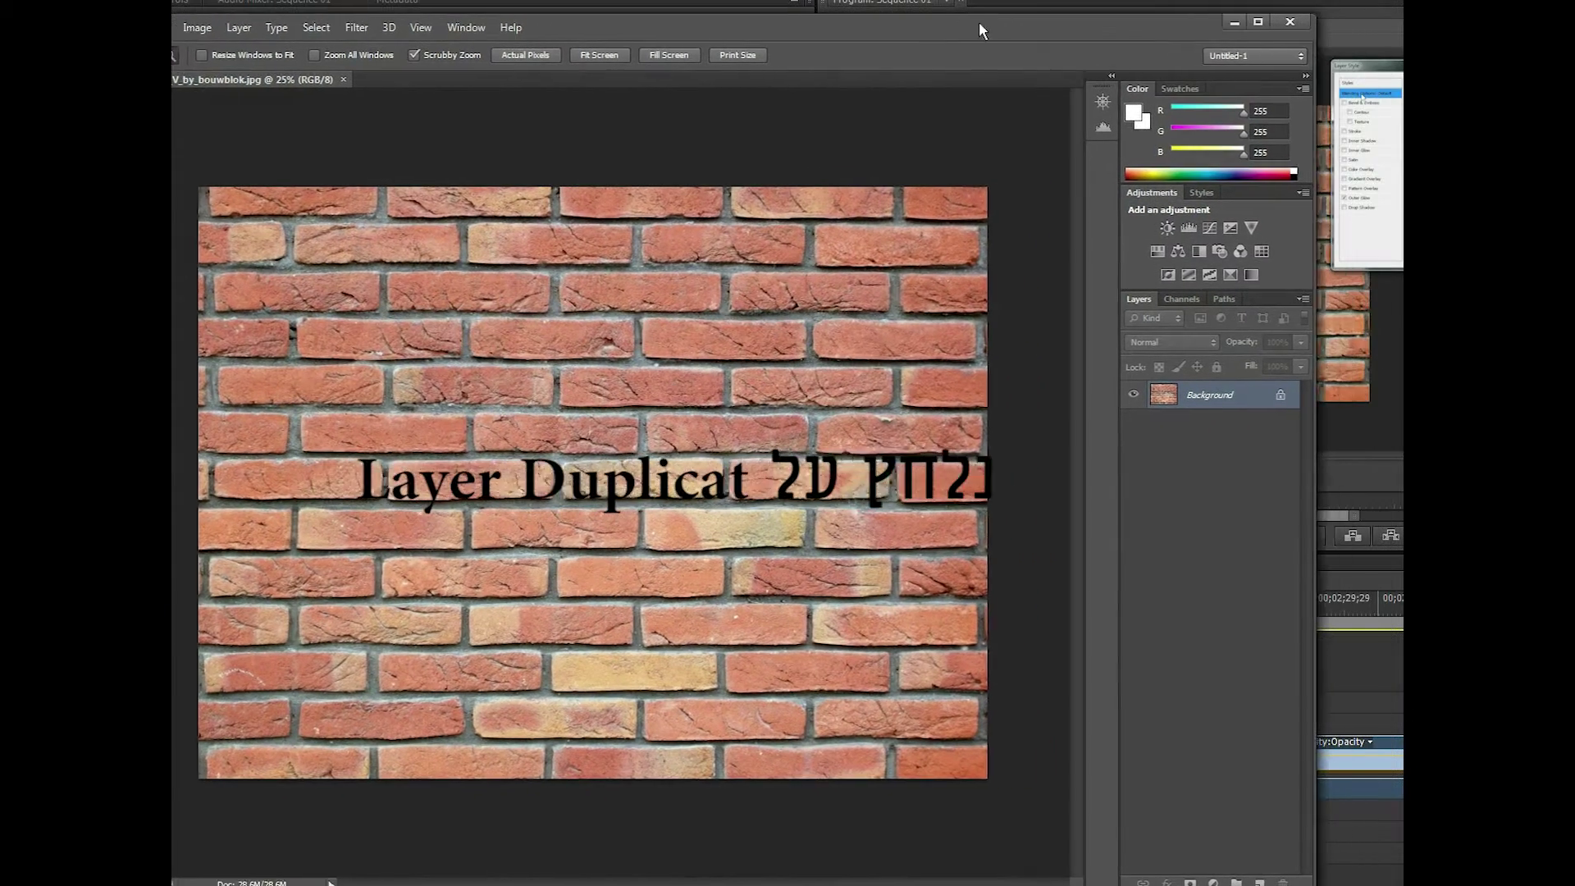
Duplicate the brick Background layer into a new document named 'displacment'
{"action": "left_click_drag", "start_coordinate": [978, 23], "coordinate": [889, 22]}
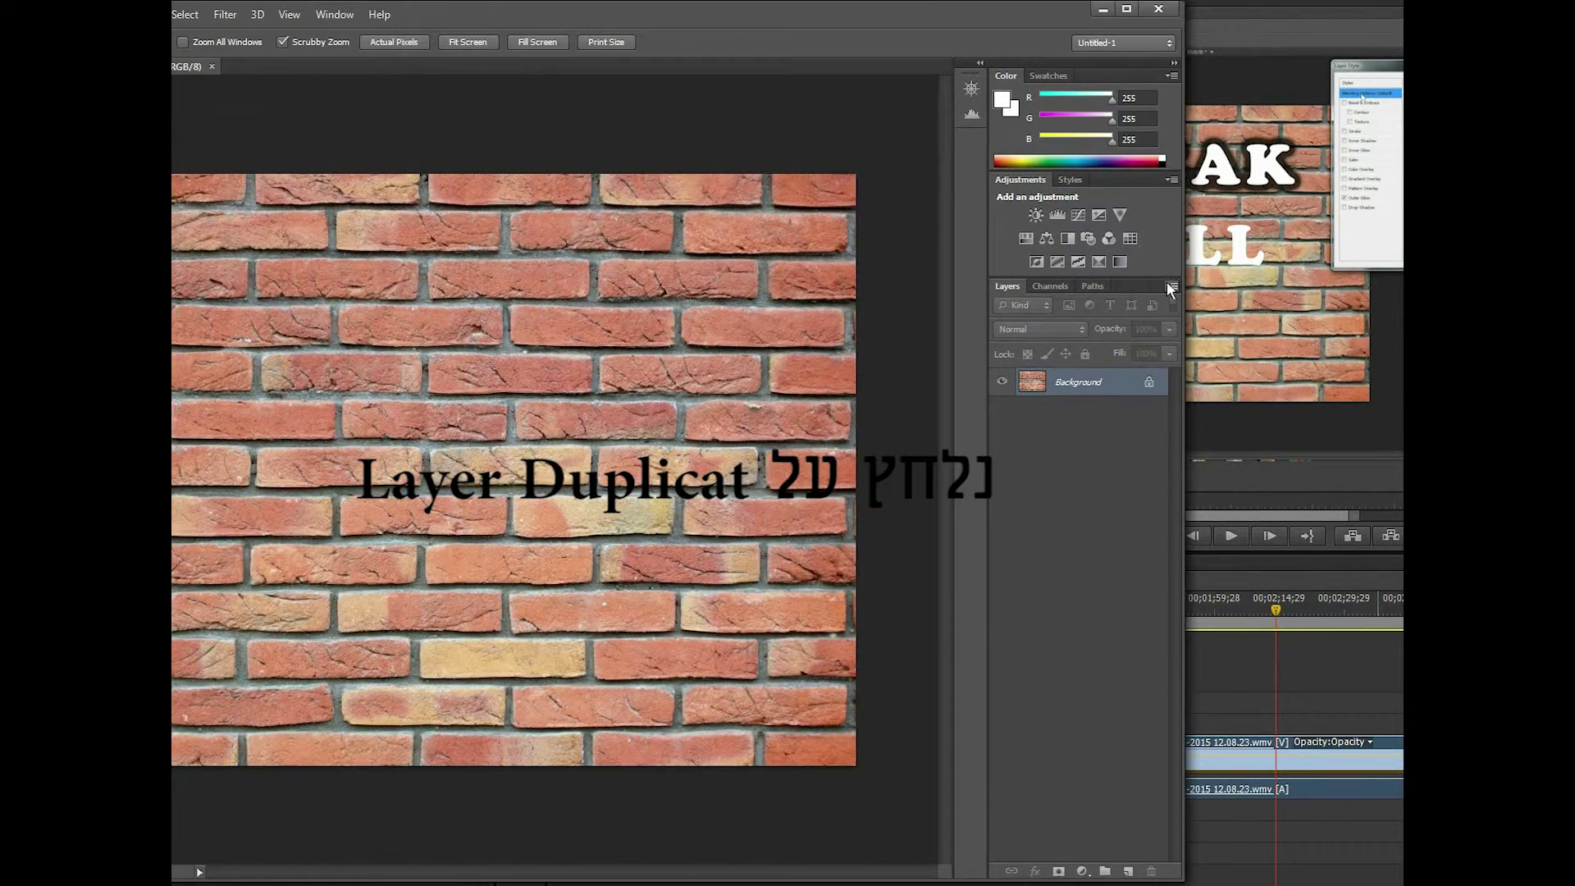
{"action": "left_click", "coordinate": [1169, 284]}
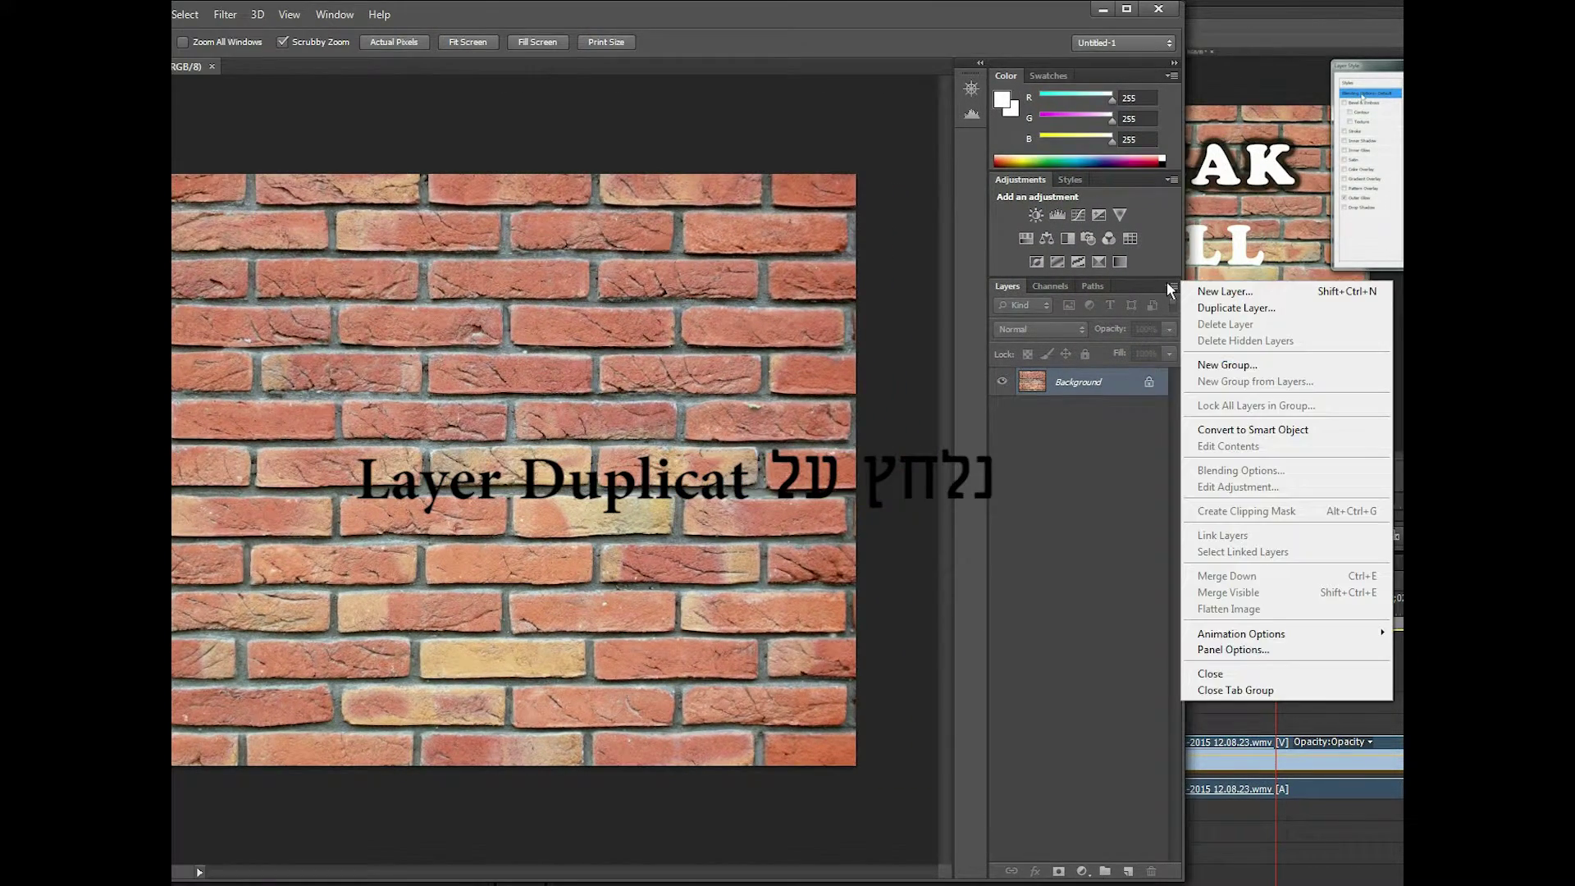
{"action": "left_click", "coordinate": [1258, 307]}
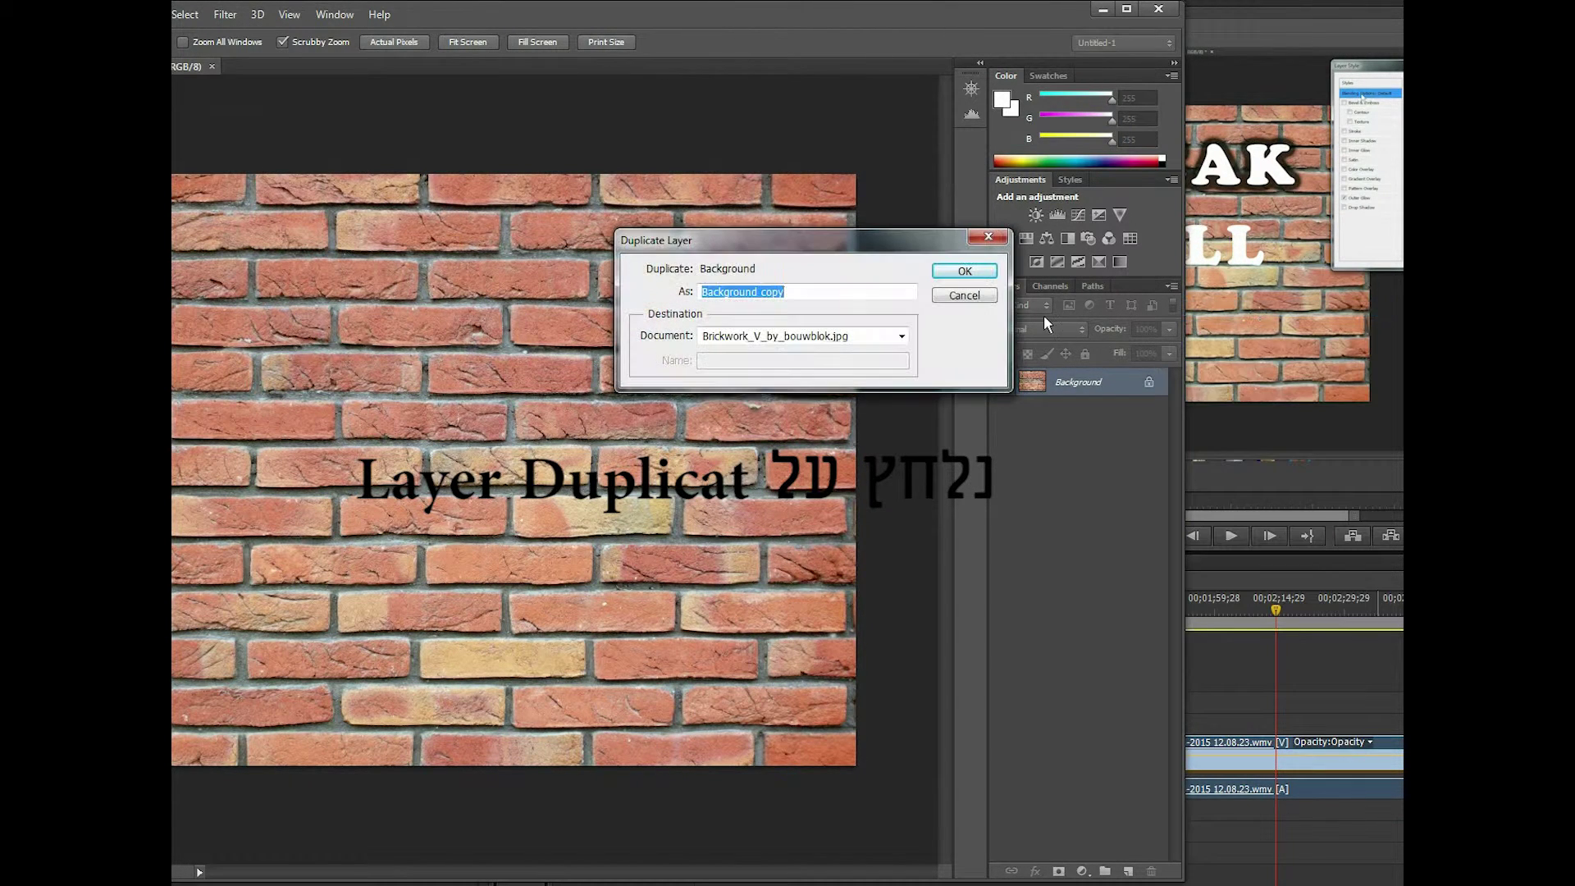
{"action": "left_click", "coordinate": [901, 337]}
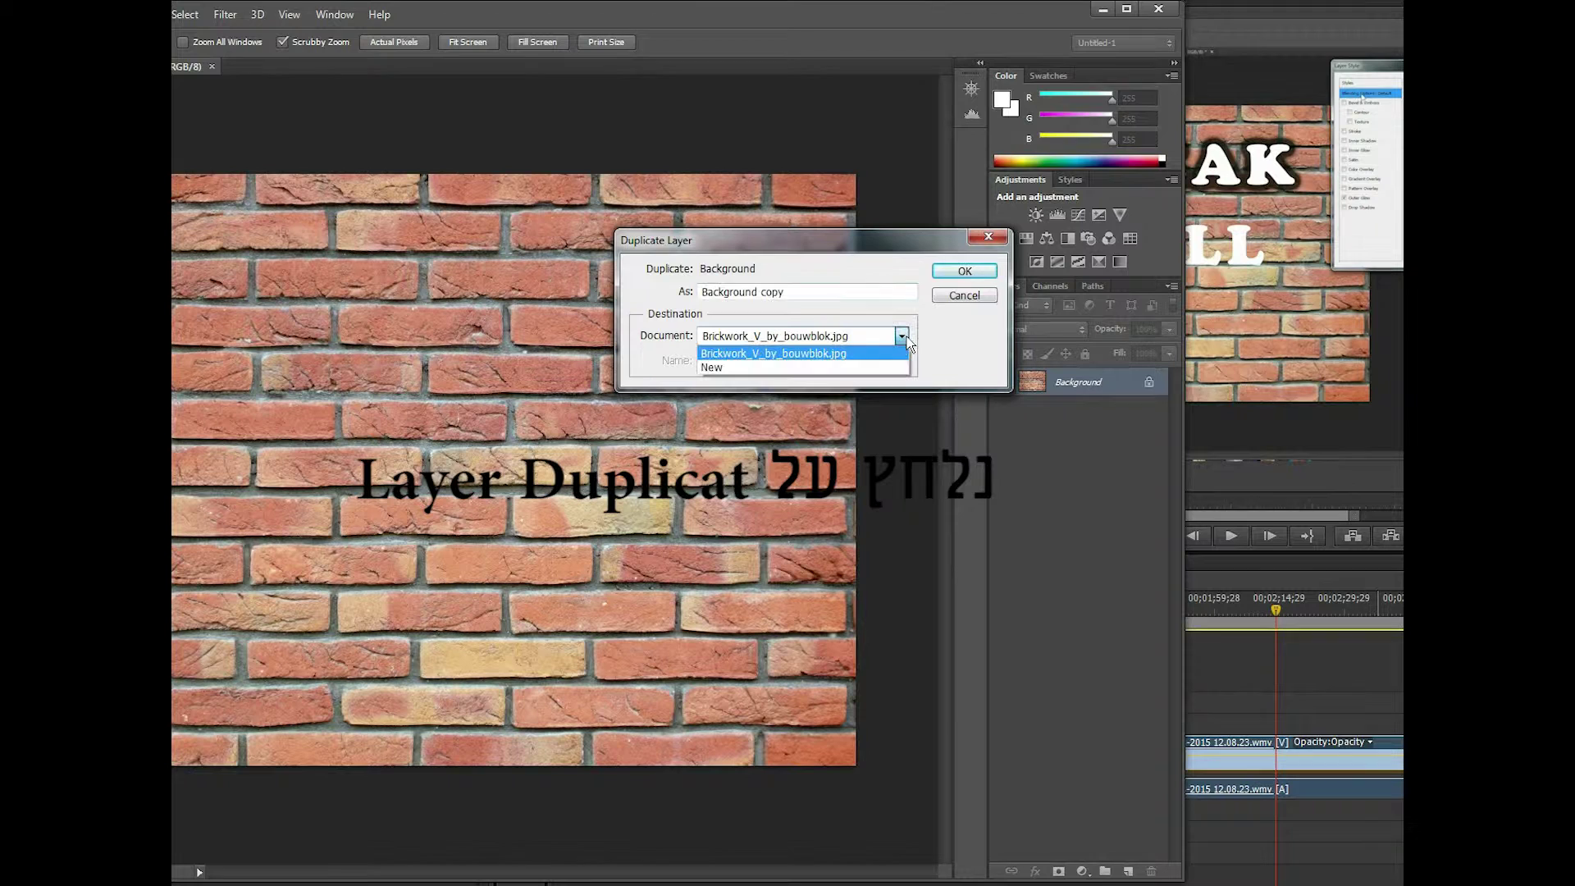
{"action": "left_click", "coordinate": [790, 366]}
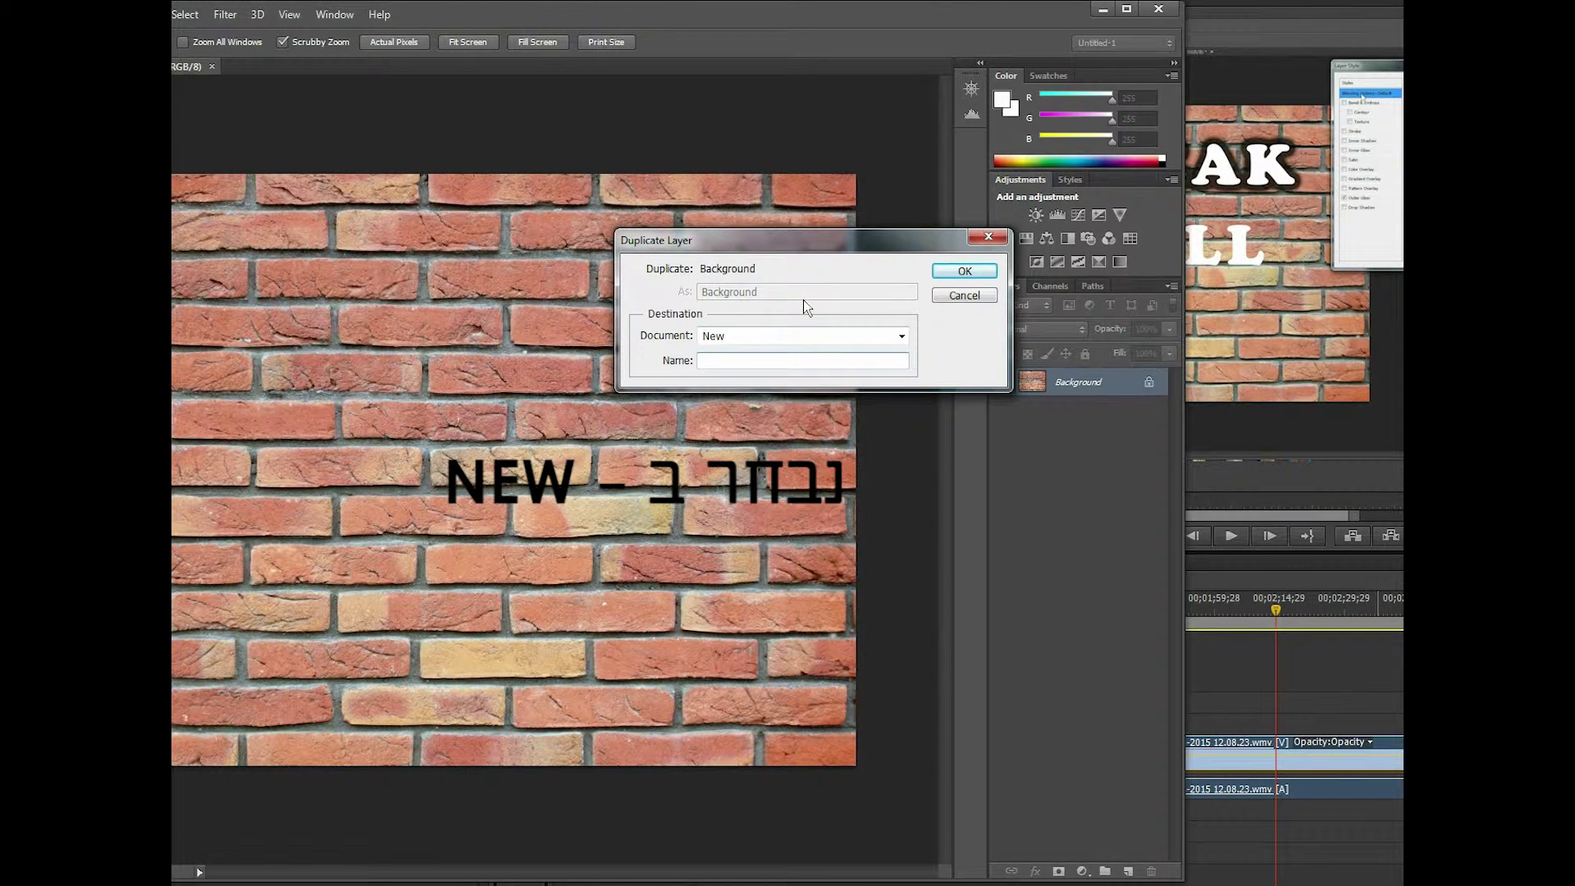
{"action": "type", "text": "displacment"}
{"action": "key", "text": "Return"}
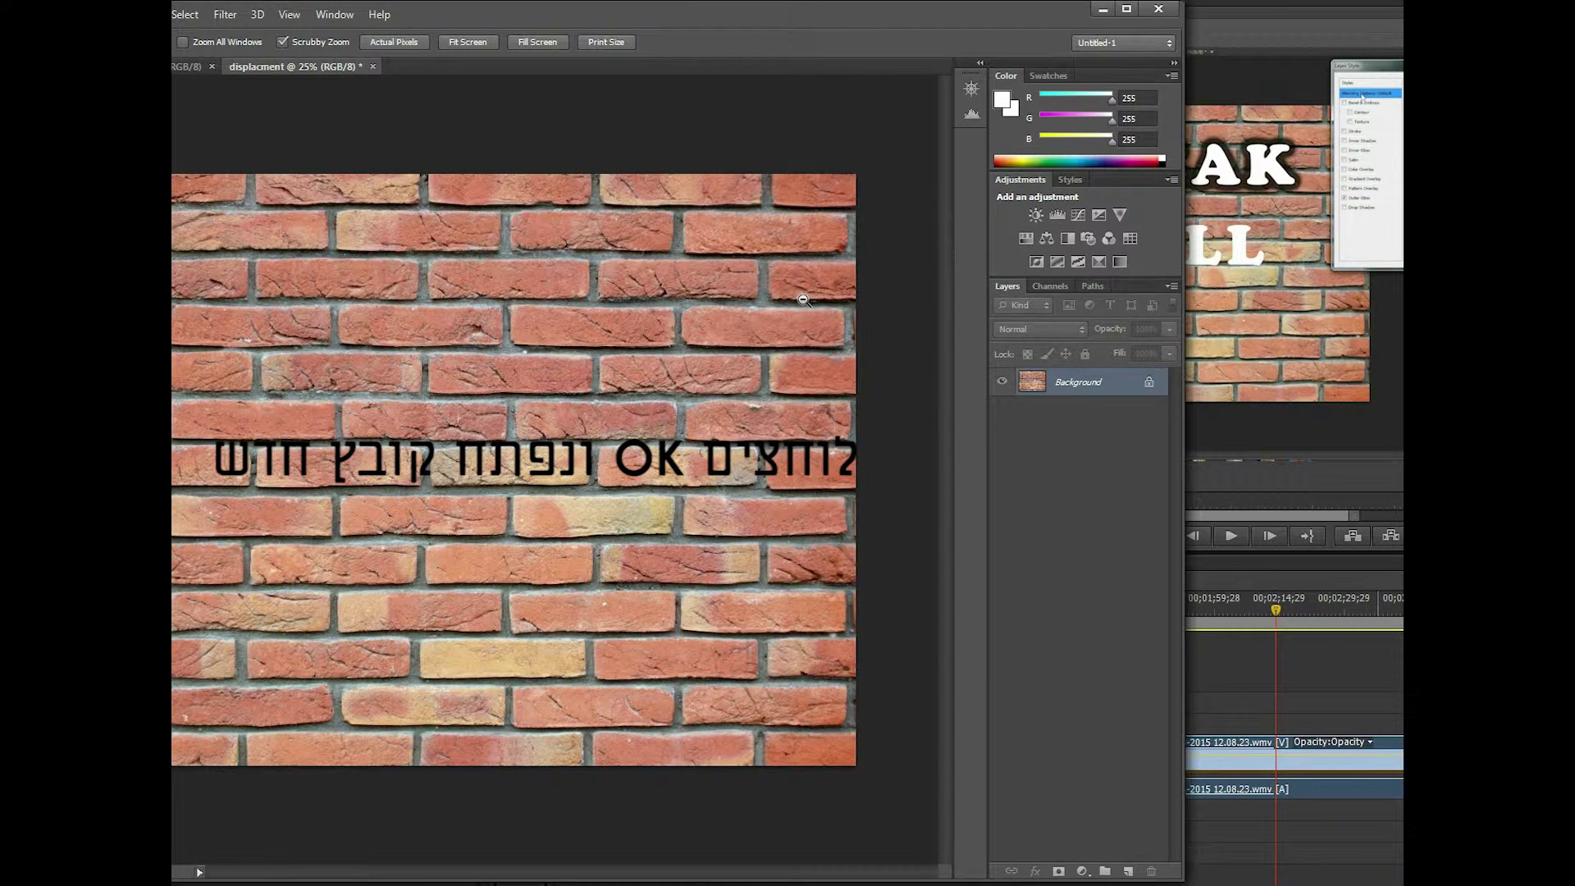
{"action": "left_click_drag", "start_coordinate": [736, 12], "coordinate": [960, 6]}
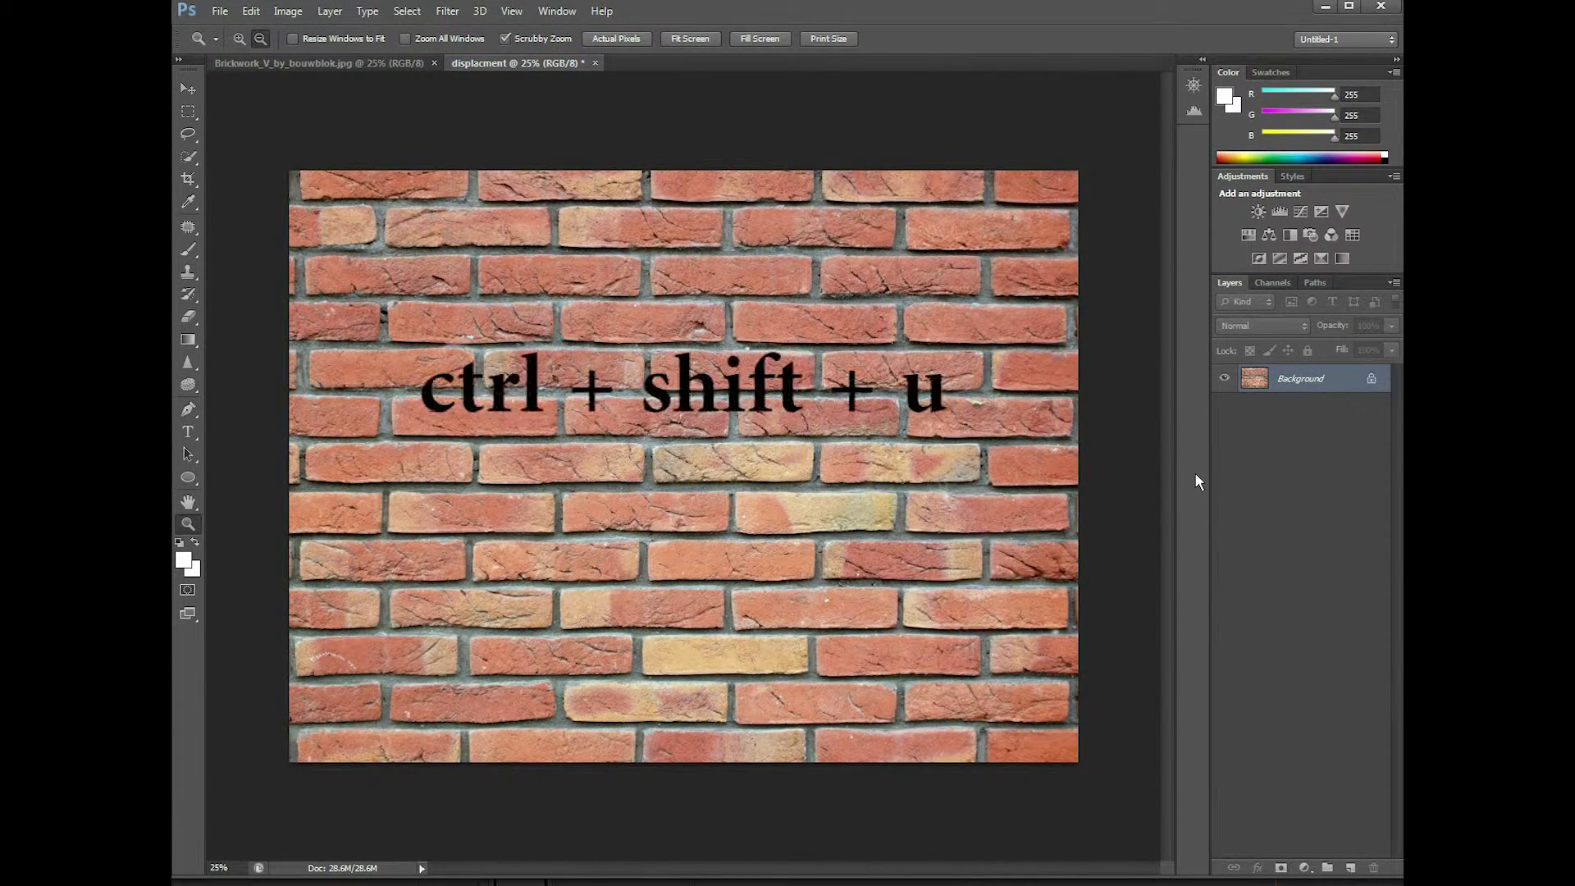
Desaturate the brick copy and add a Brightness/Contrast layer at brightness -42, contrast 90
{"action": "key", "text": "ctrl+shift+u"}
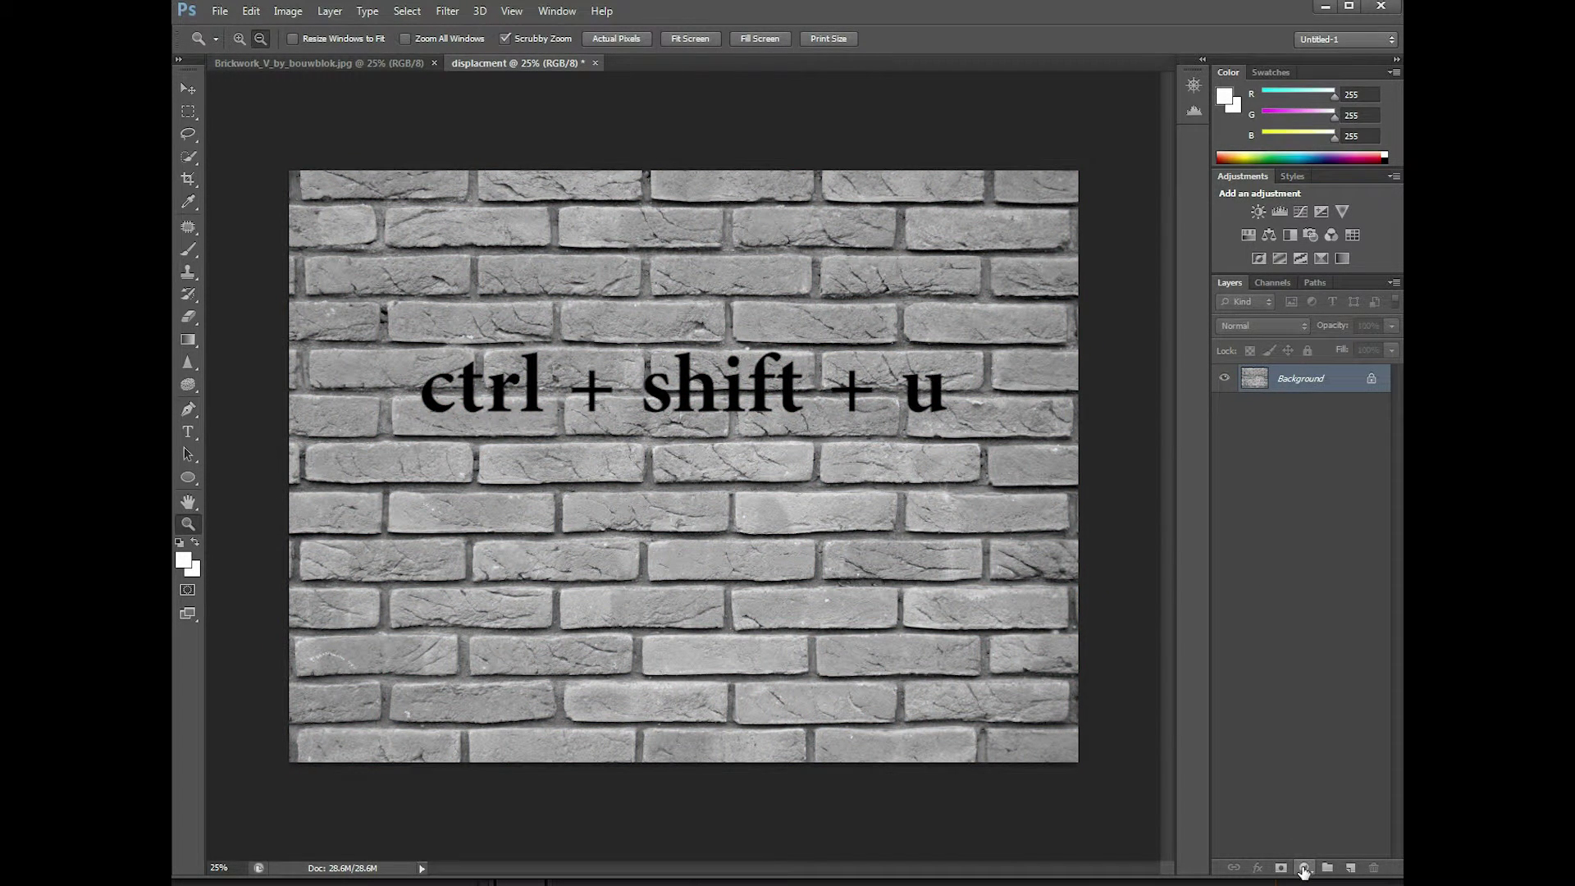
{"action": "left_click", "coordinate": [1305, 867]}
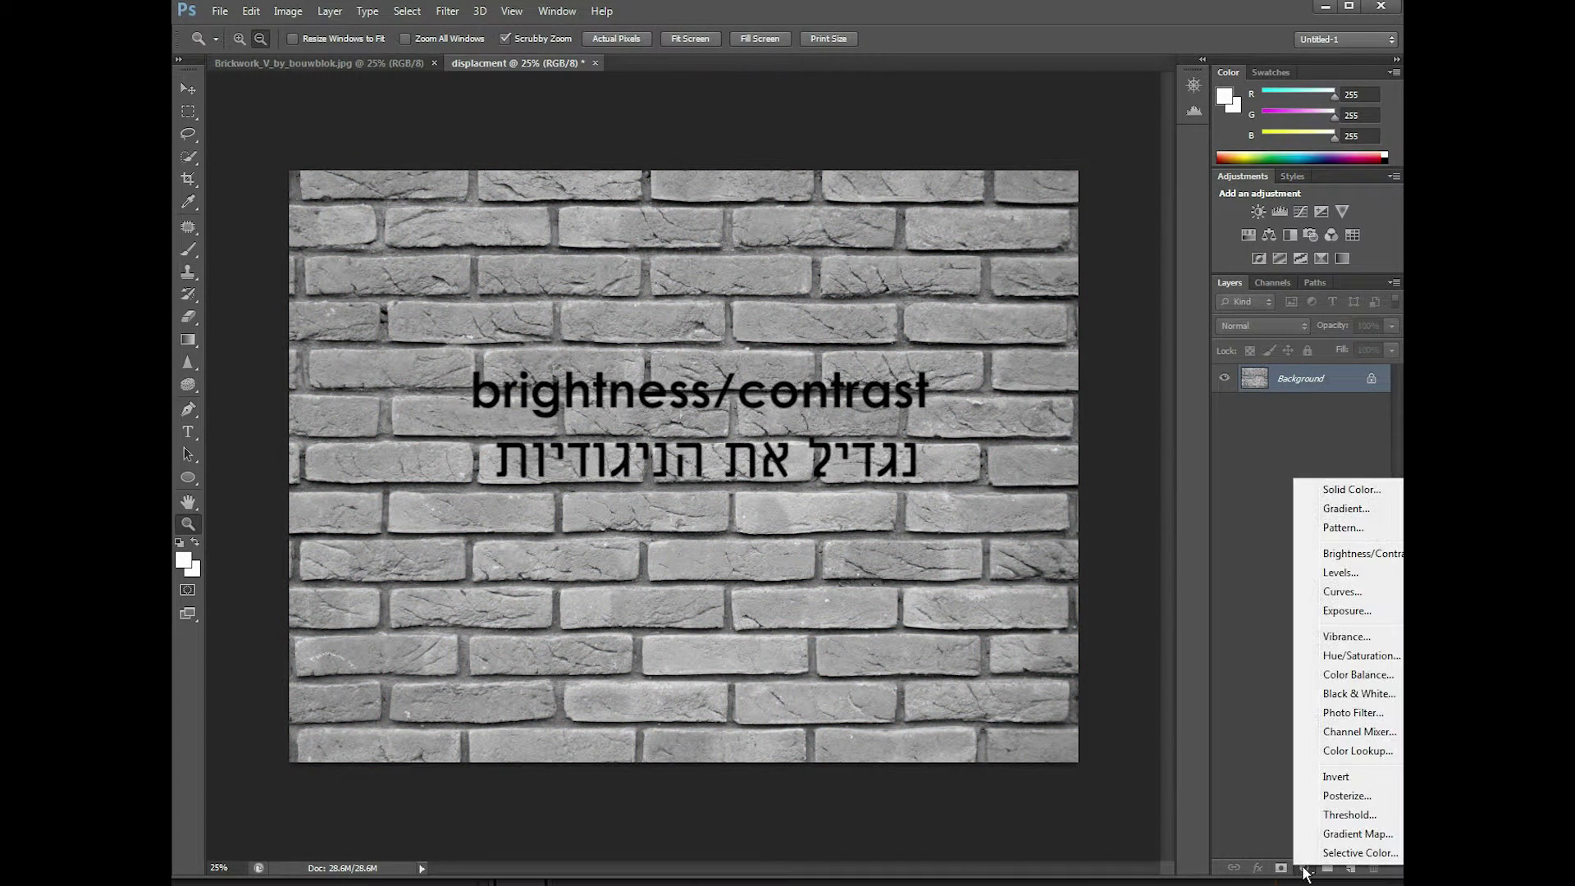
{"action": "left_click", "coordinate": [1352, 555]}
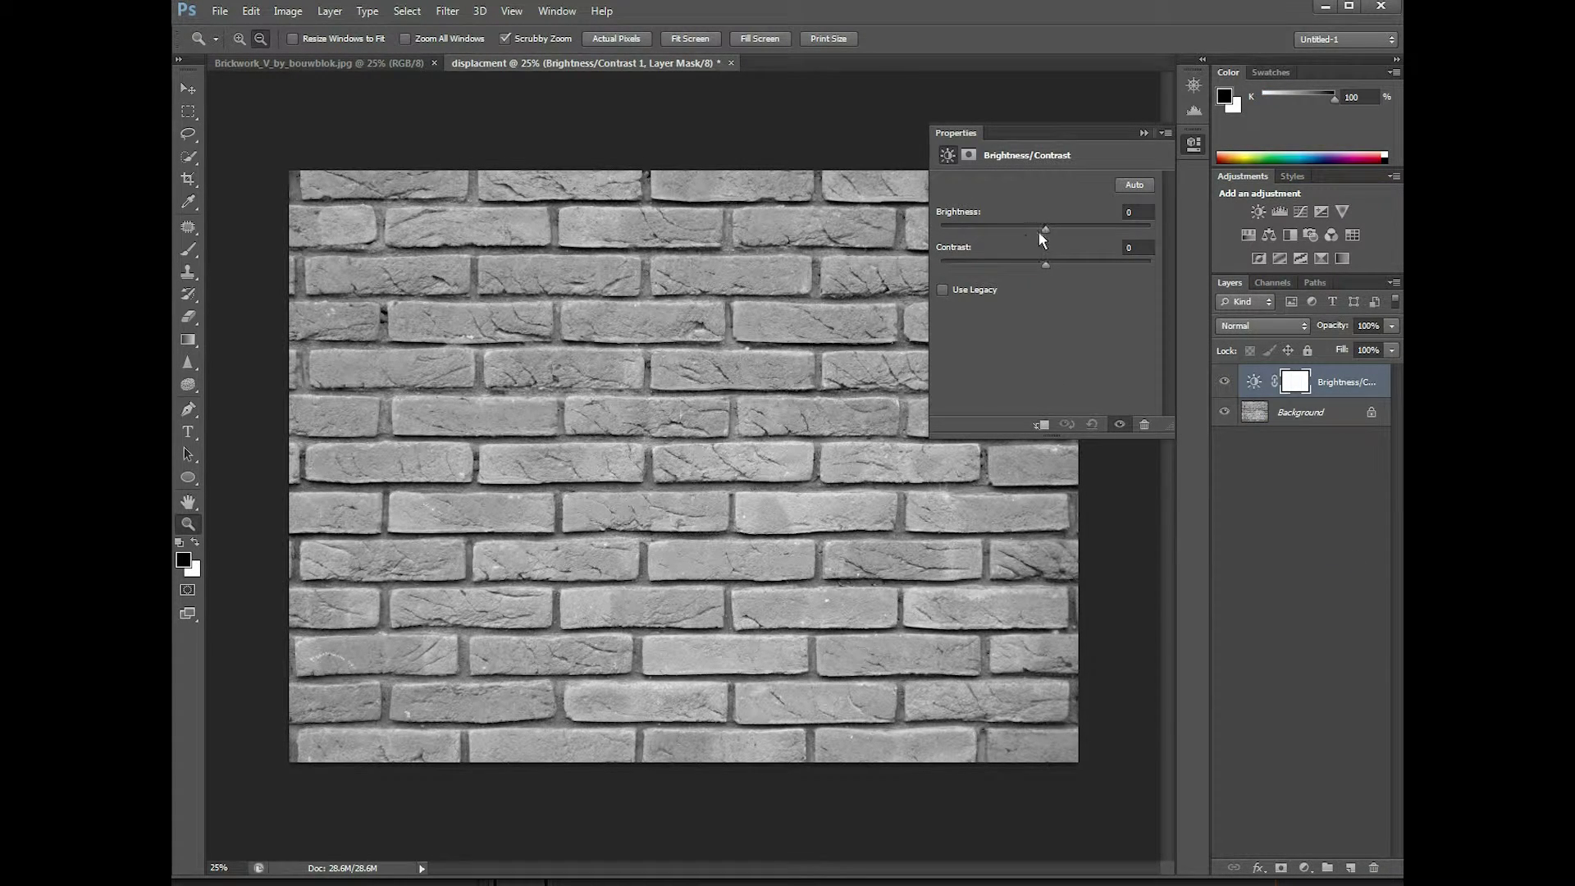
{"action": "mouse_move", "coordinate": [1045, 226]}
{"action": "left_mouse_down"}
{"action": "mouse_move", "coordinate": [981, 227]}
{"action": "mouse_move", "coordinate": [1071, 262]}
{"action": "left_mouse_up"}
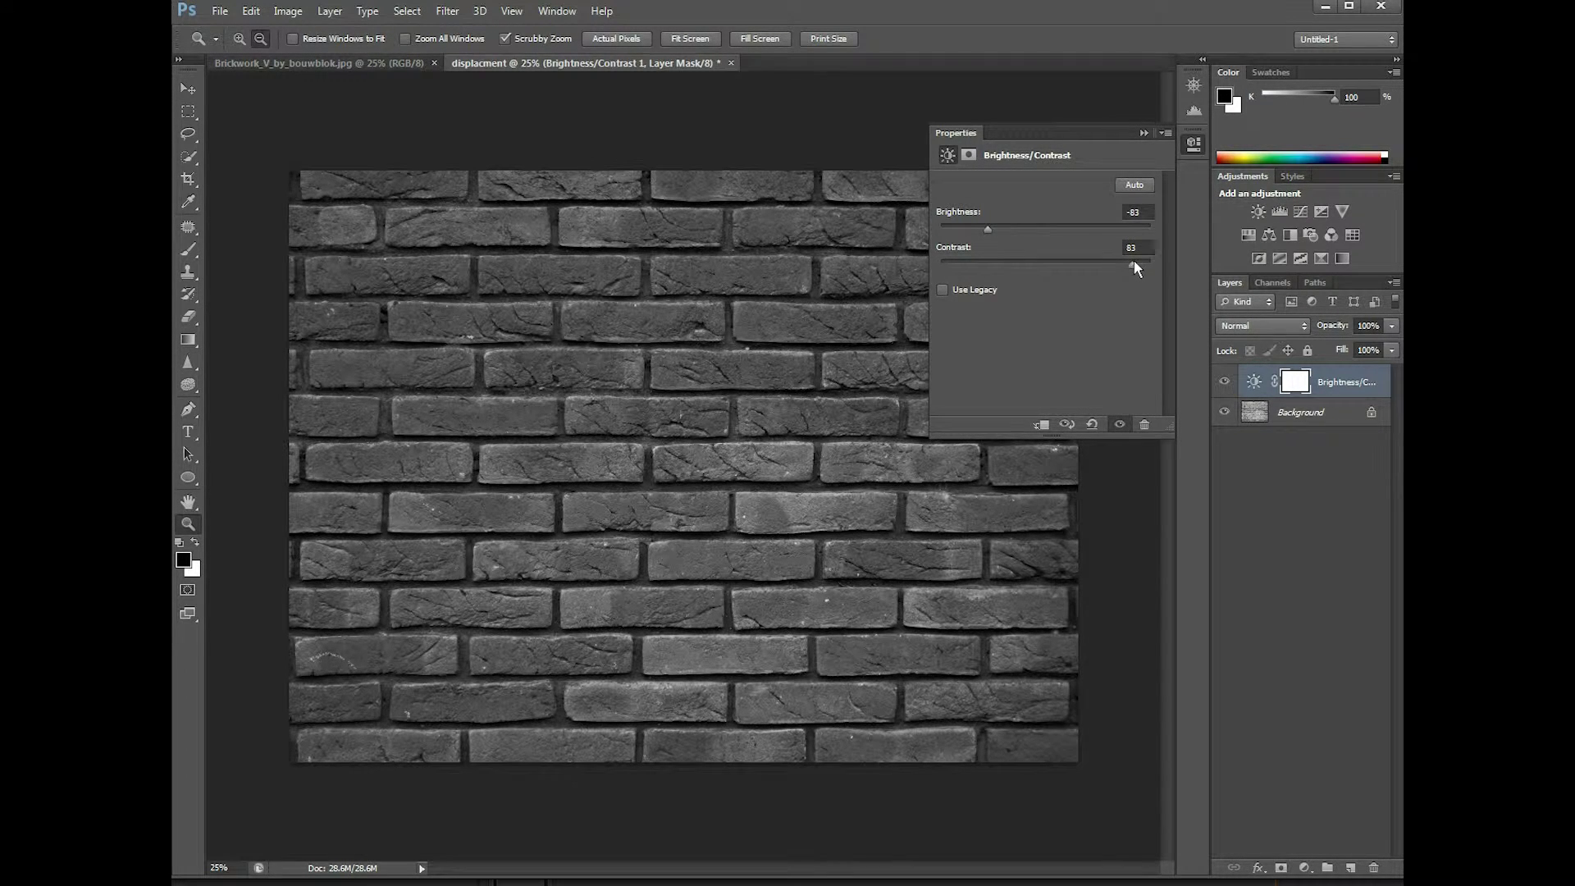
{"action": "left_click_drag", "start_coordinate": [988, 229], "coordinate": [1010, 228]}
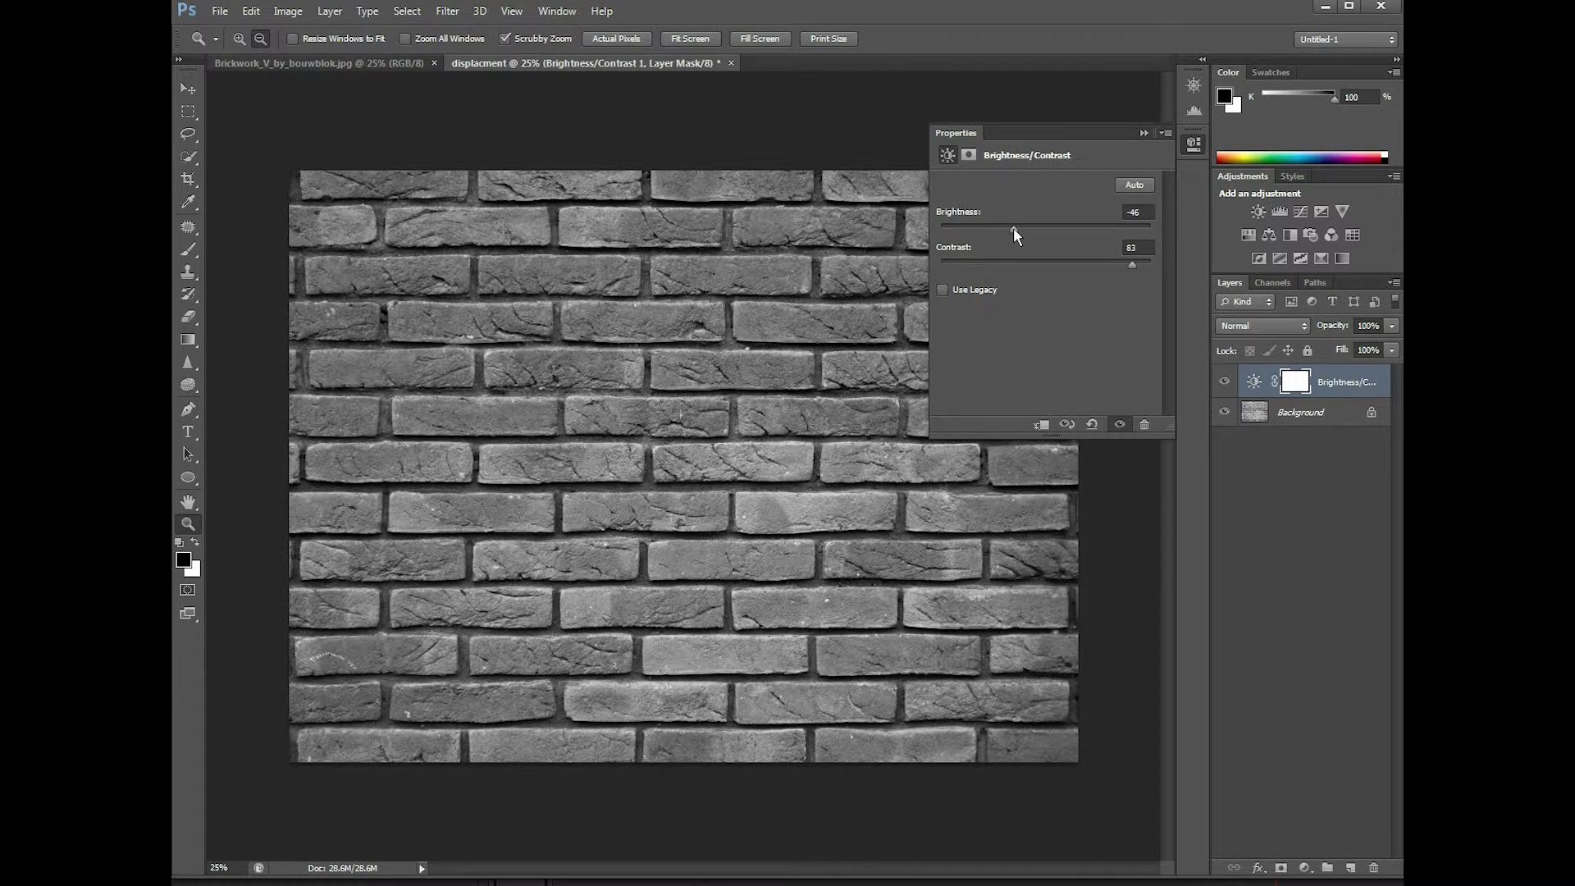
{"action": "left_click_drag", "start_coordinate": [1138, 264], "coordinate": [1140, 264]}
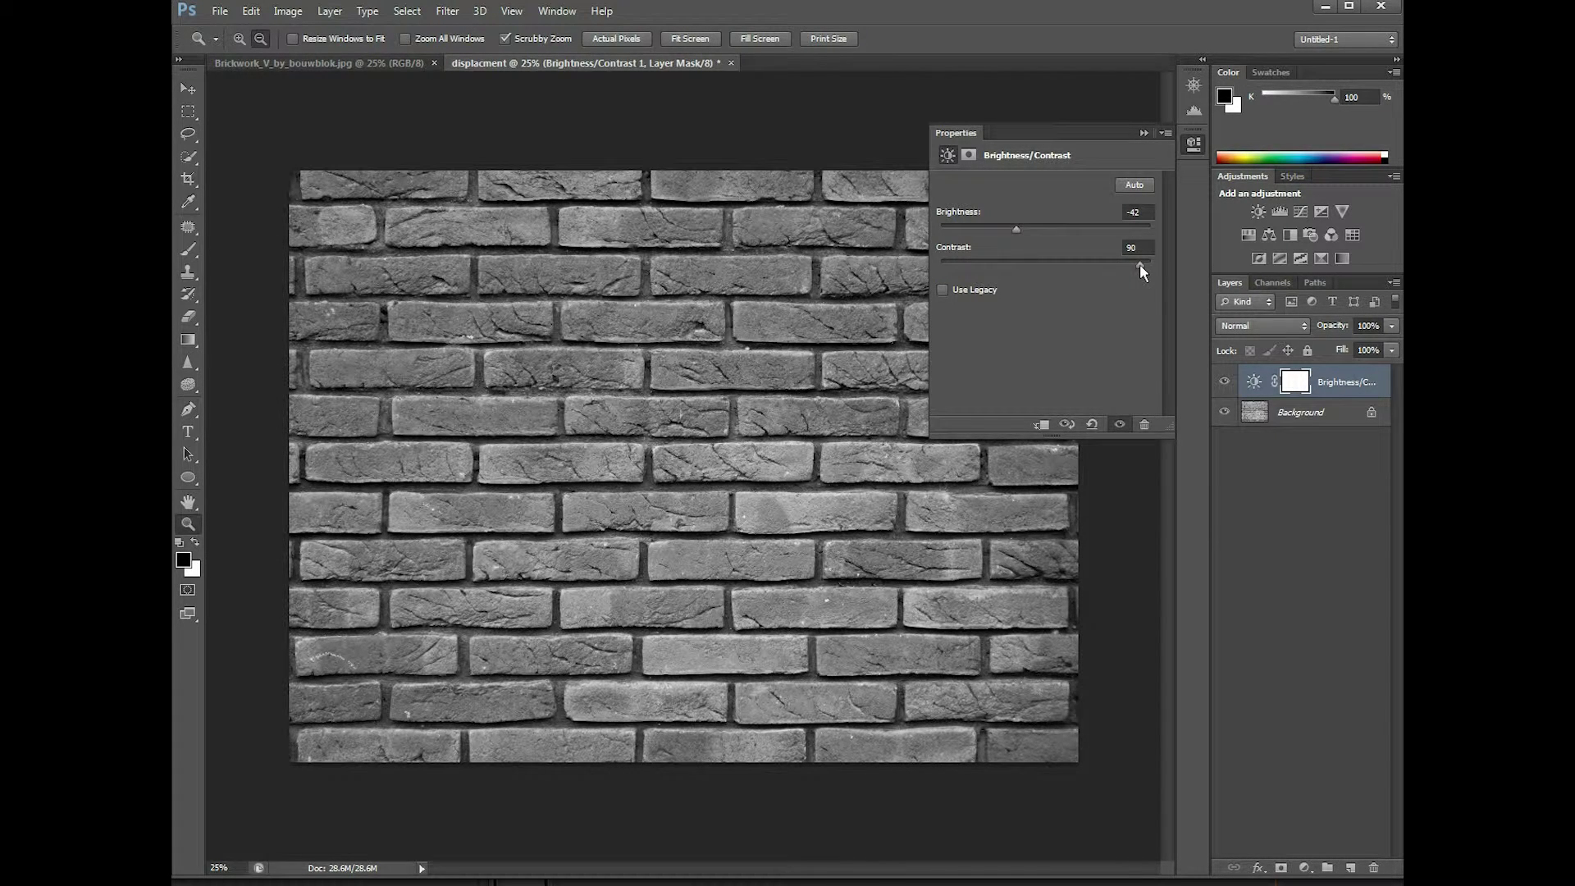
{"action": "left_click", "coordinate": [1160, 136]}
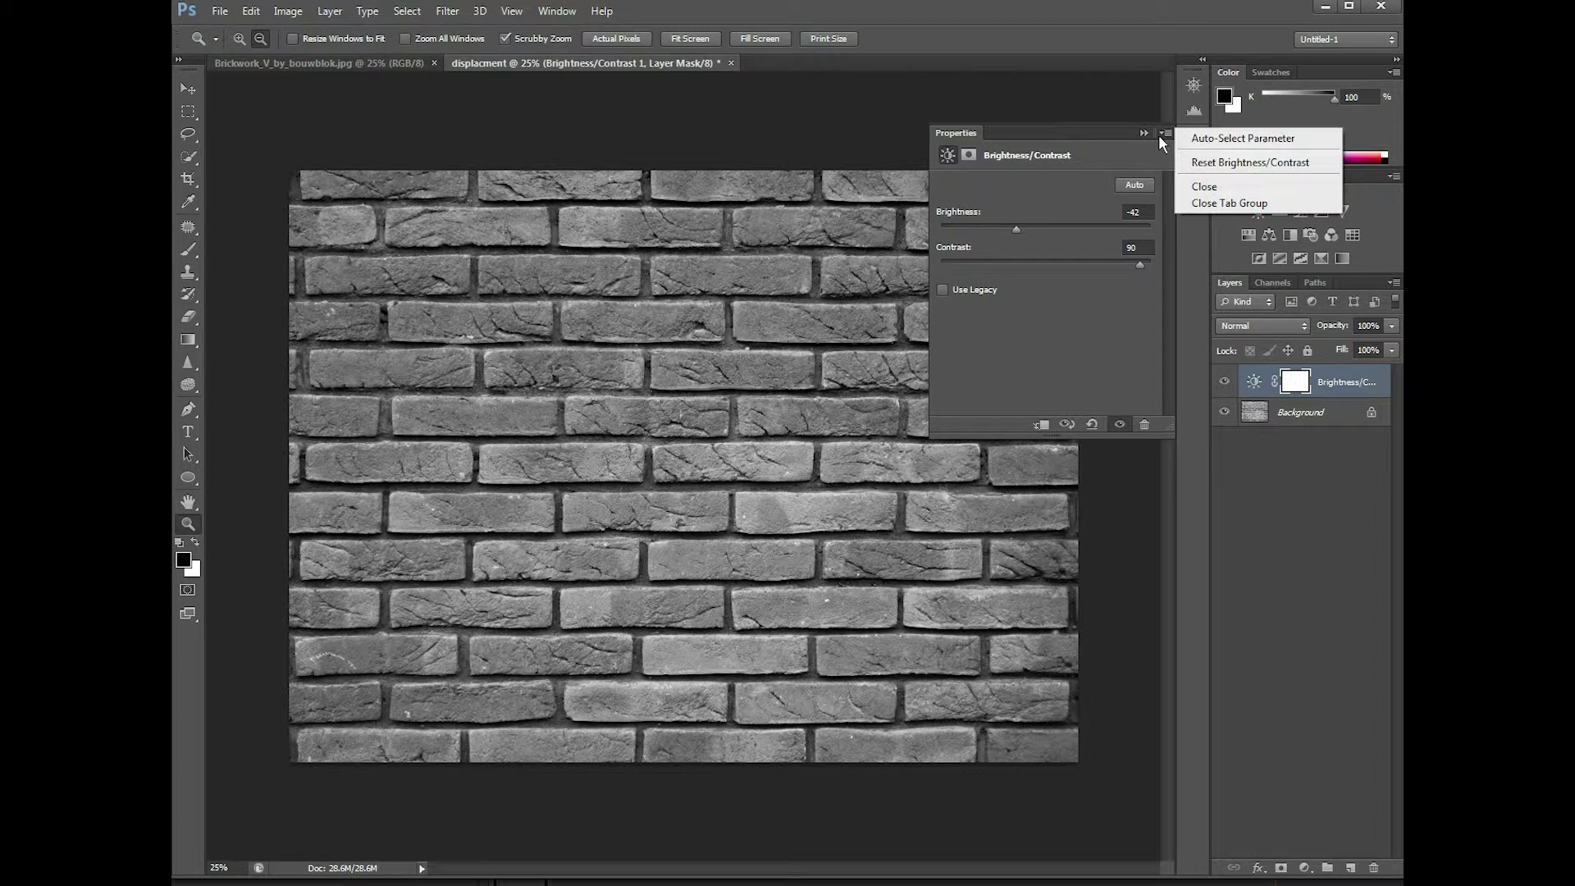
{"action": "left_click", "coordinate": [1202, 203]}
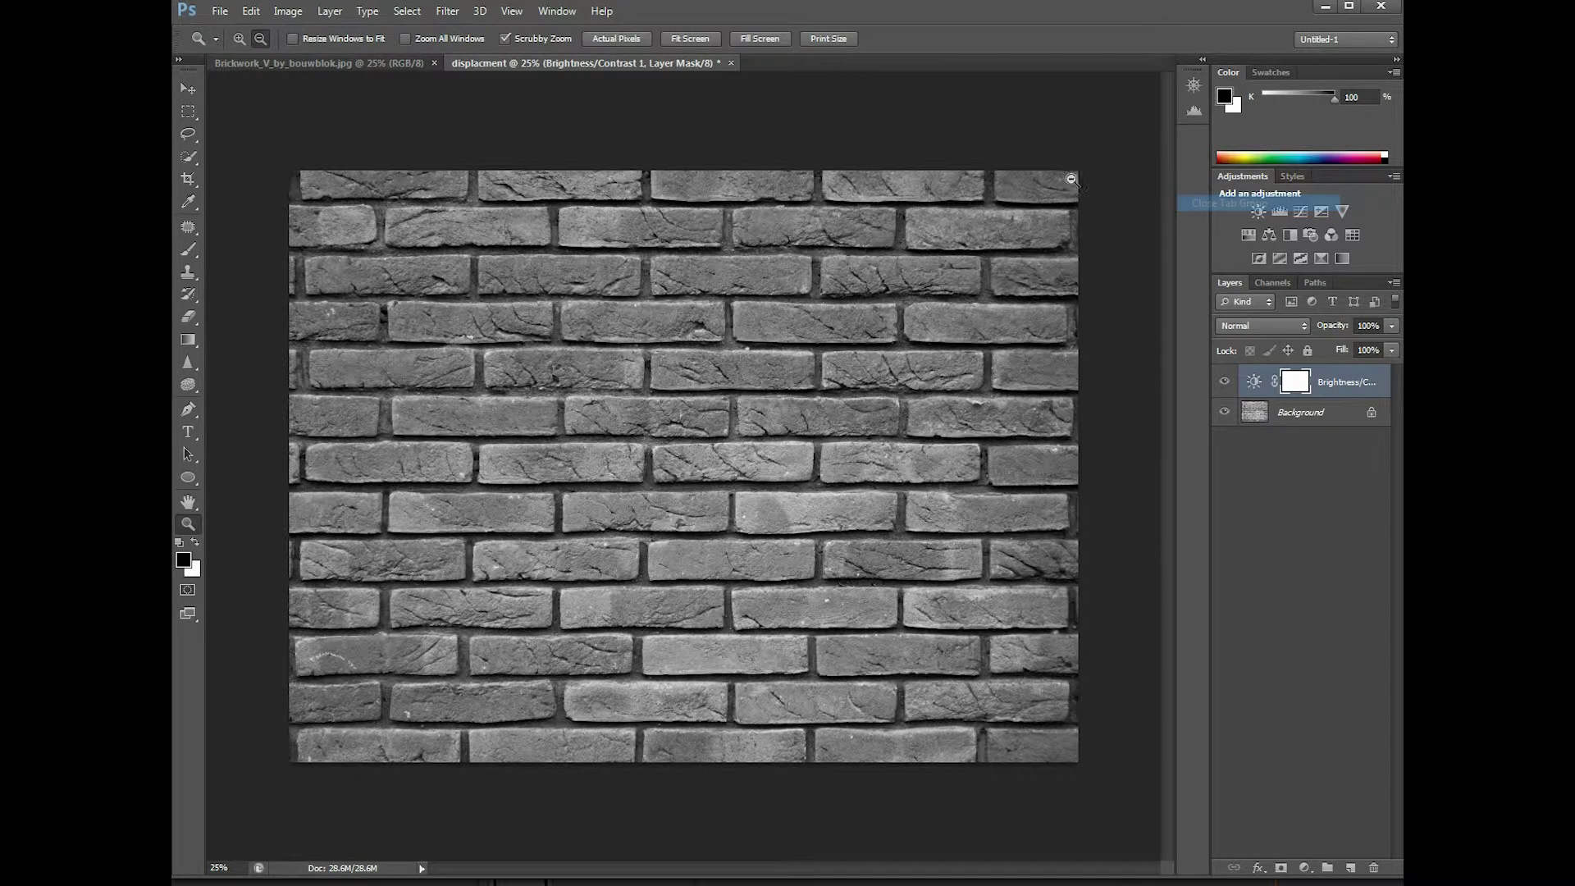
Save the map as displacment.psd in Photoshop format and close its document
{"action": "left_click", "coordinate": [220, 10]}
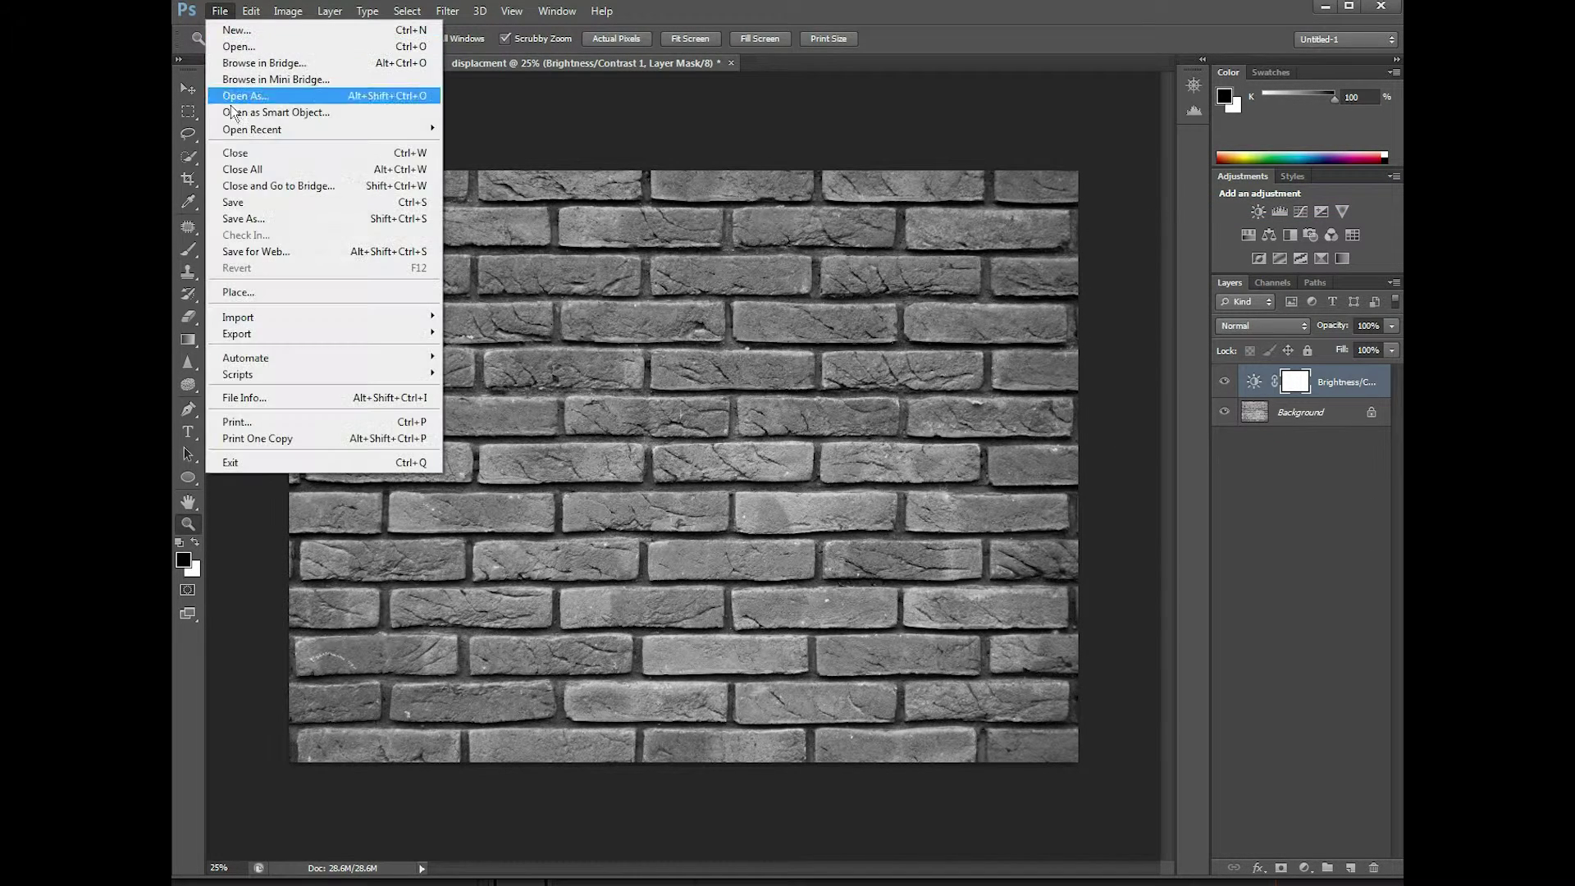
{"action": "left_click", "coordinate": [249, 219]}
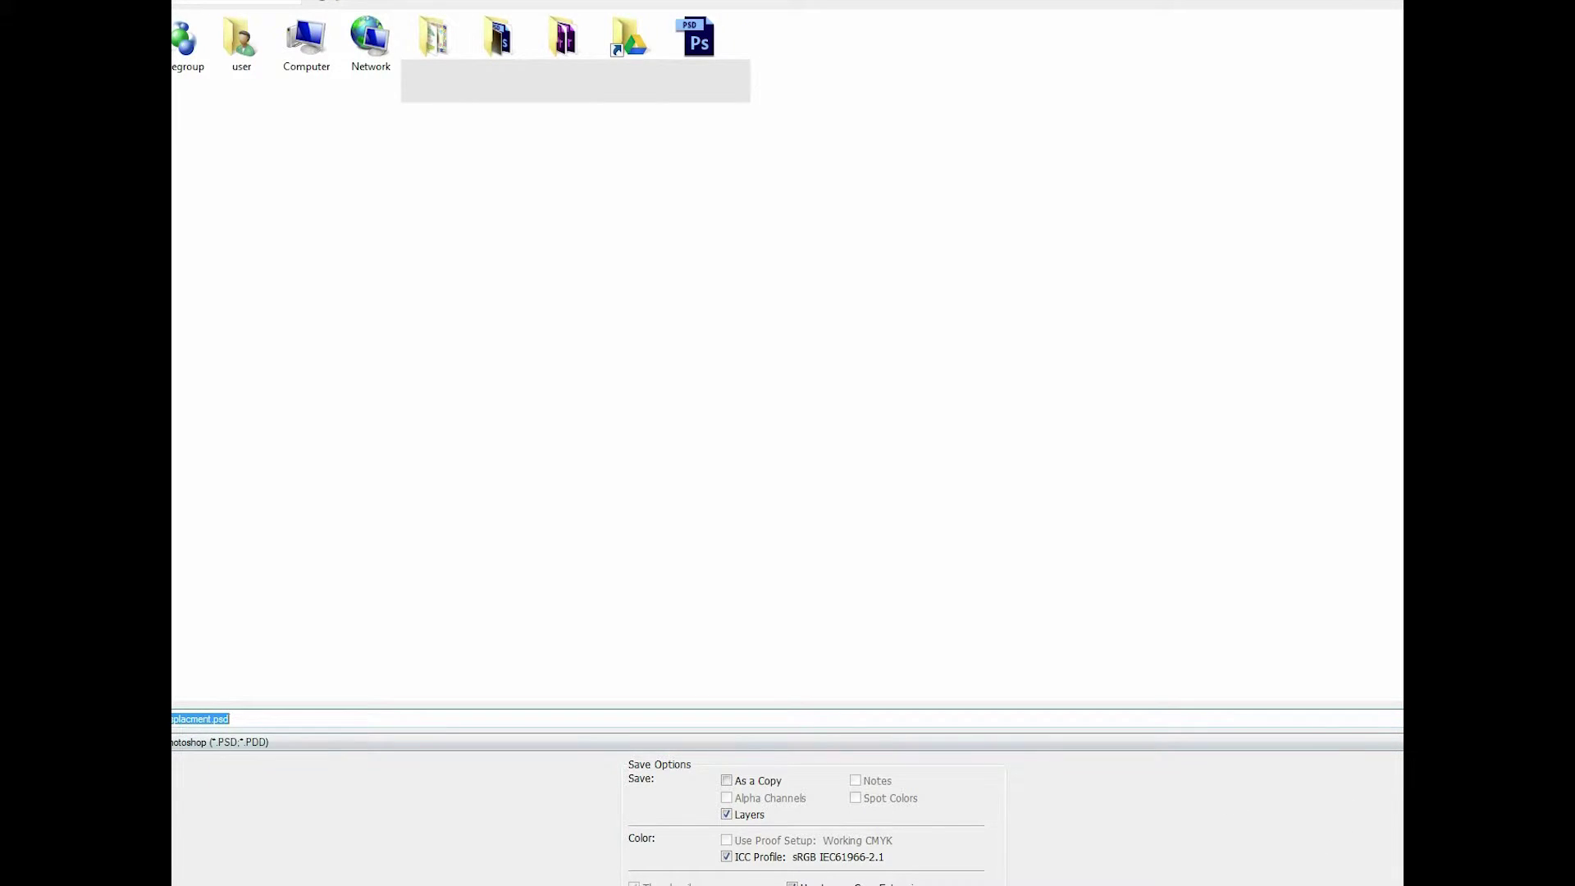
{"action": "key", "text": "Return"}
{"action": "left_click", "coordinate": [1007, 270]}
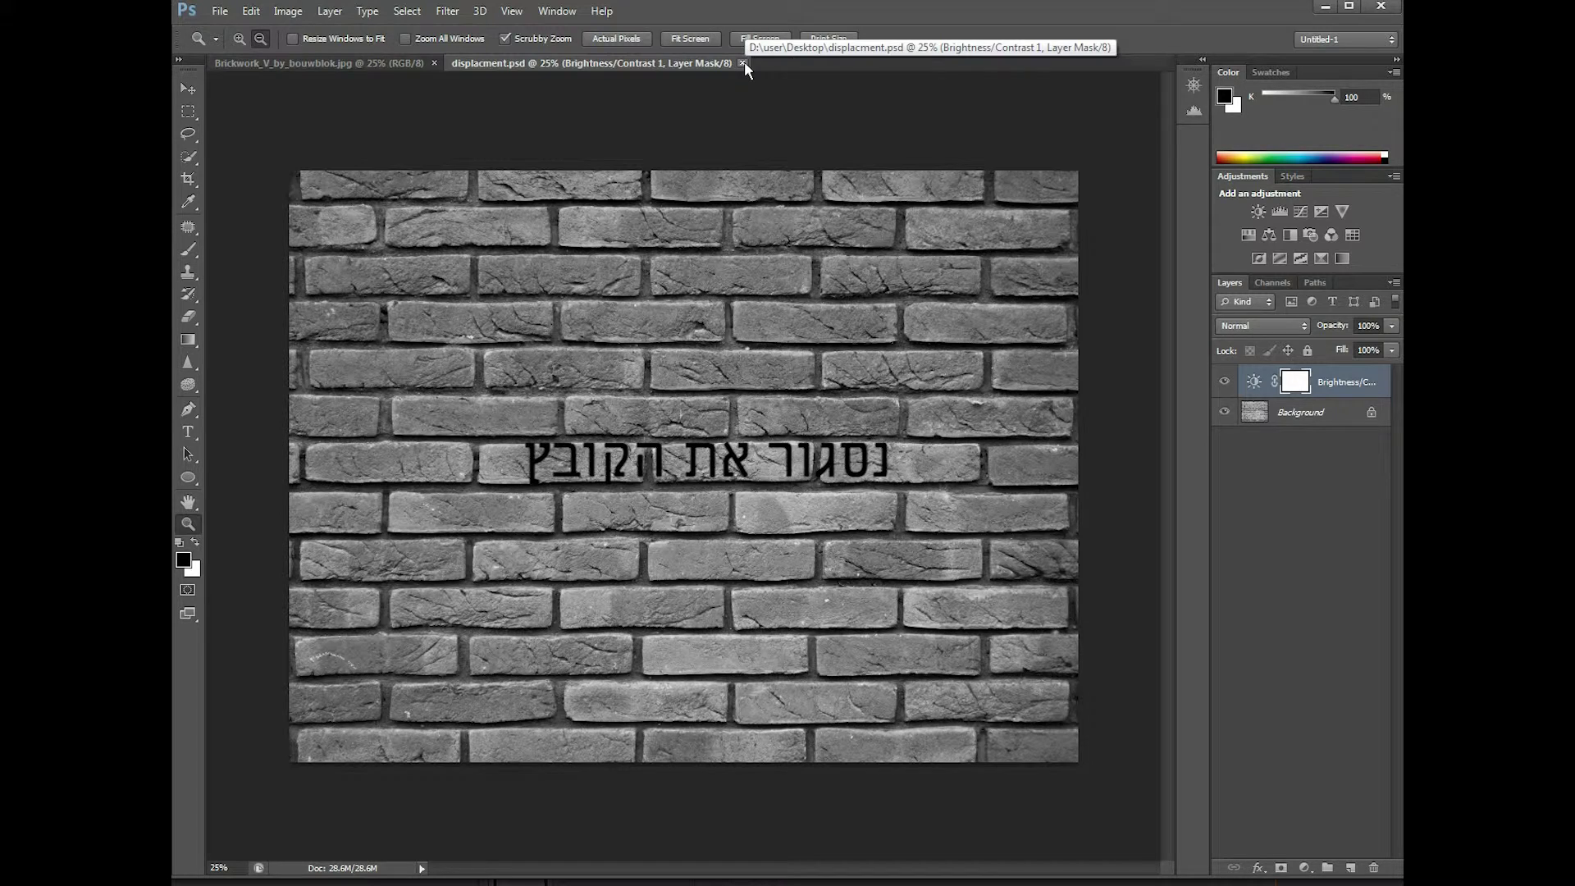
{"action": "left_click", "coordinate": [742, 63]}
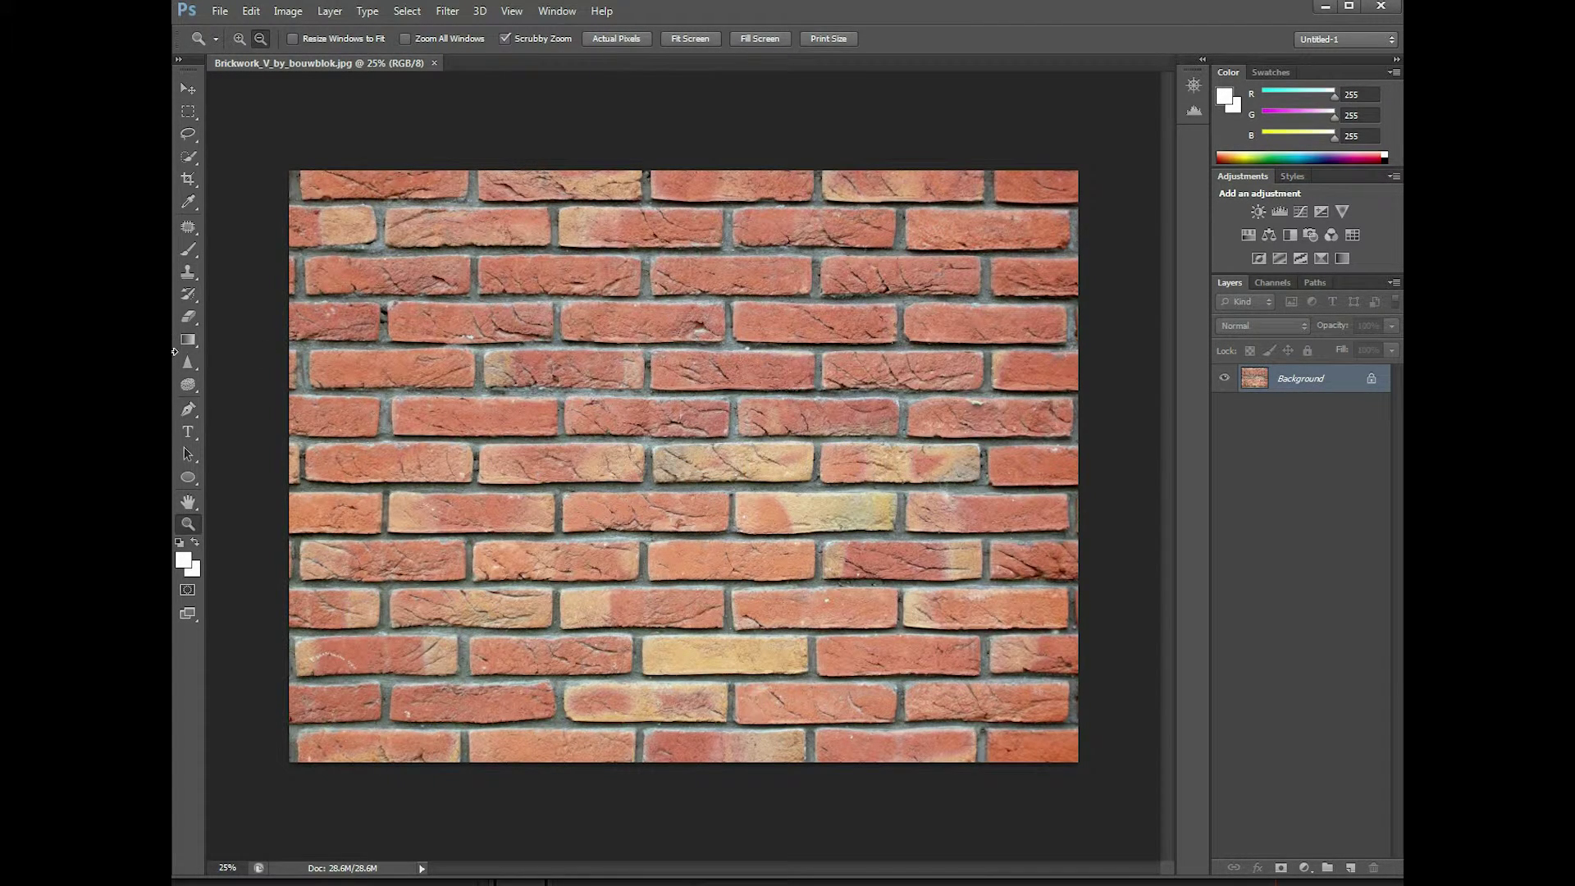
Type white 'BRICK' in Cooper Black and move it to the wall's upper middle
{"action": "left_click", "coordinate": [188, 432]}
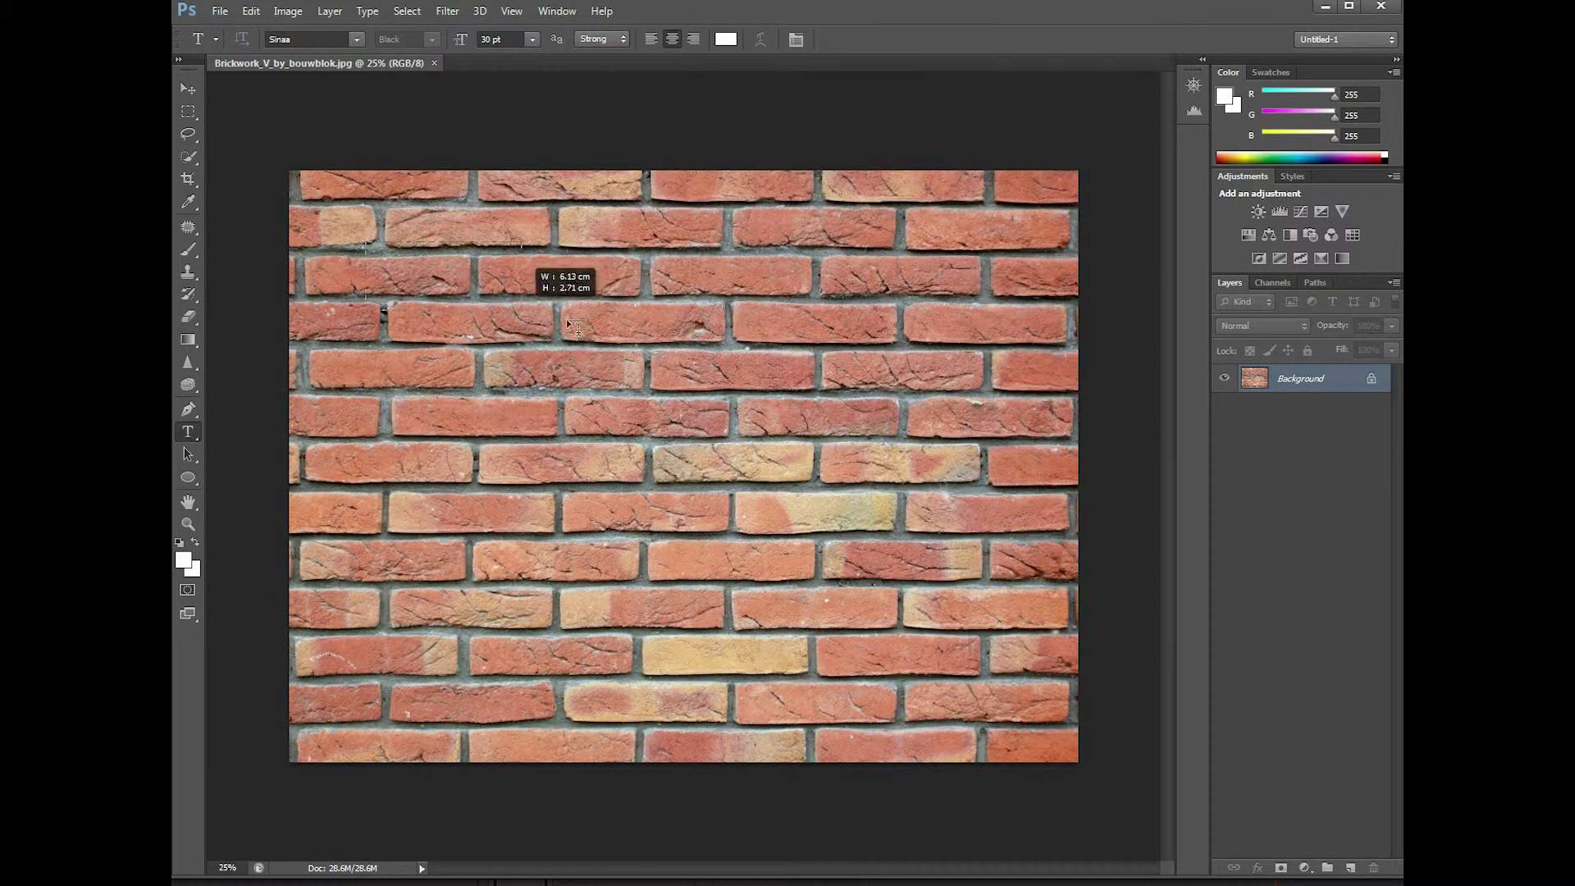
{"action": "left_click_drag", "start_coordinate": [576, 328], "coordinate": [1038, 336]}
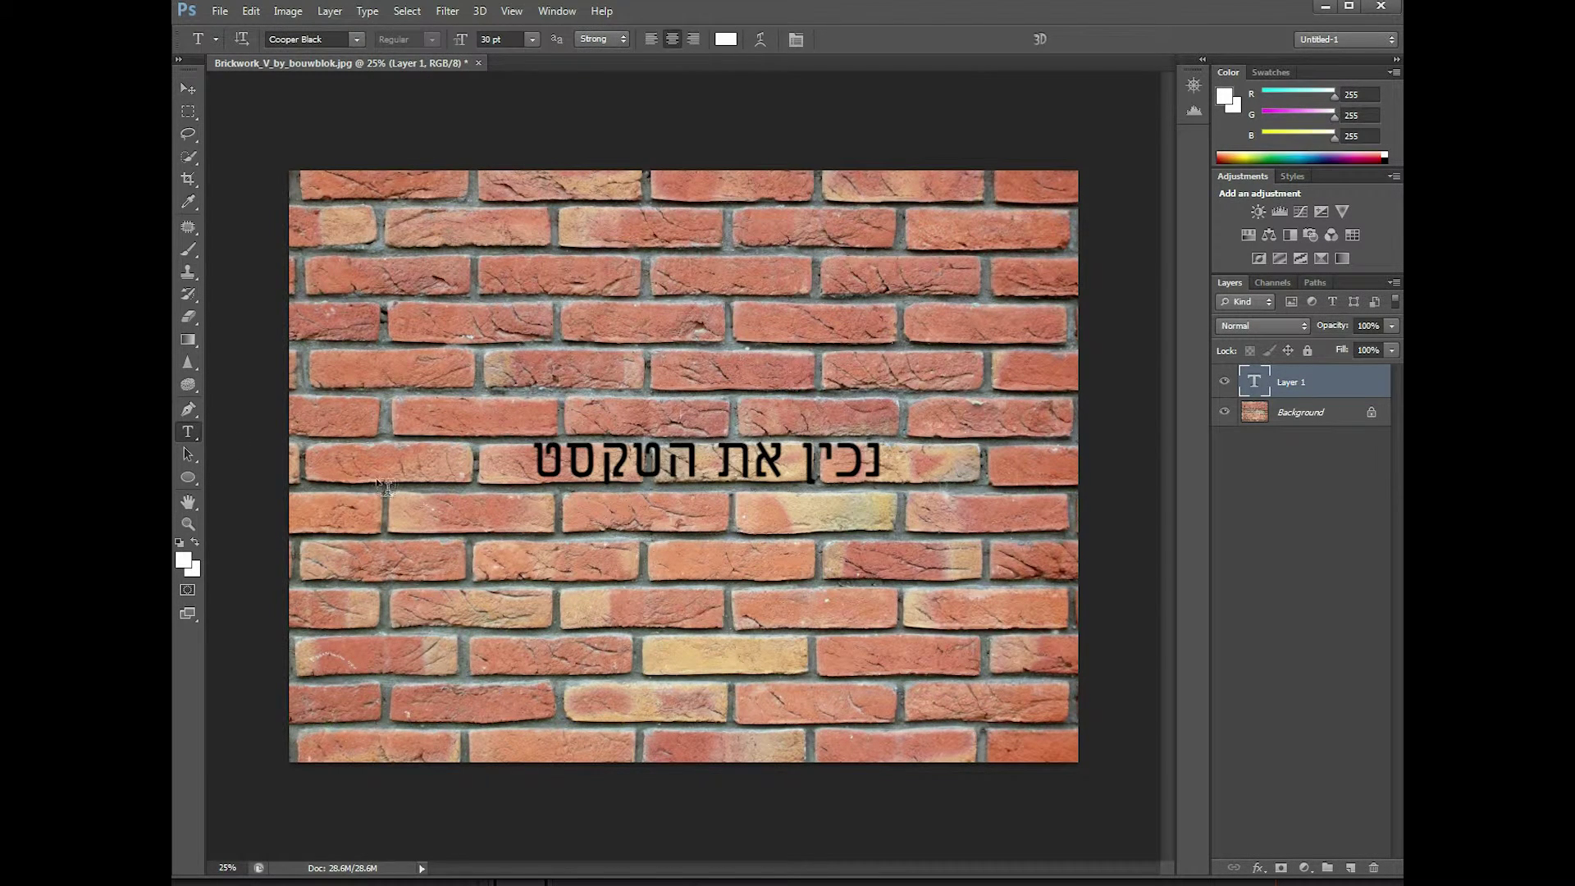
{"action": "mouse_move", "coordinate": [346, 213]}
{"action": "left_mouse_down"}
{"action": "mouse_move", "coordinate": [1030, 375]}
{"action": "mouse_move", "coordinate": [1032, 341]}
{"action": "left_mouse_up"}
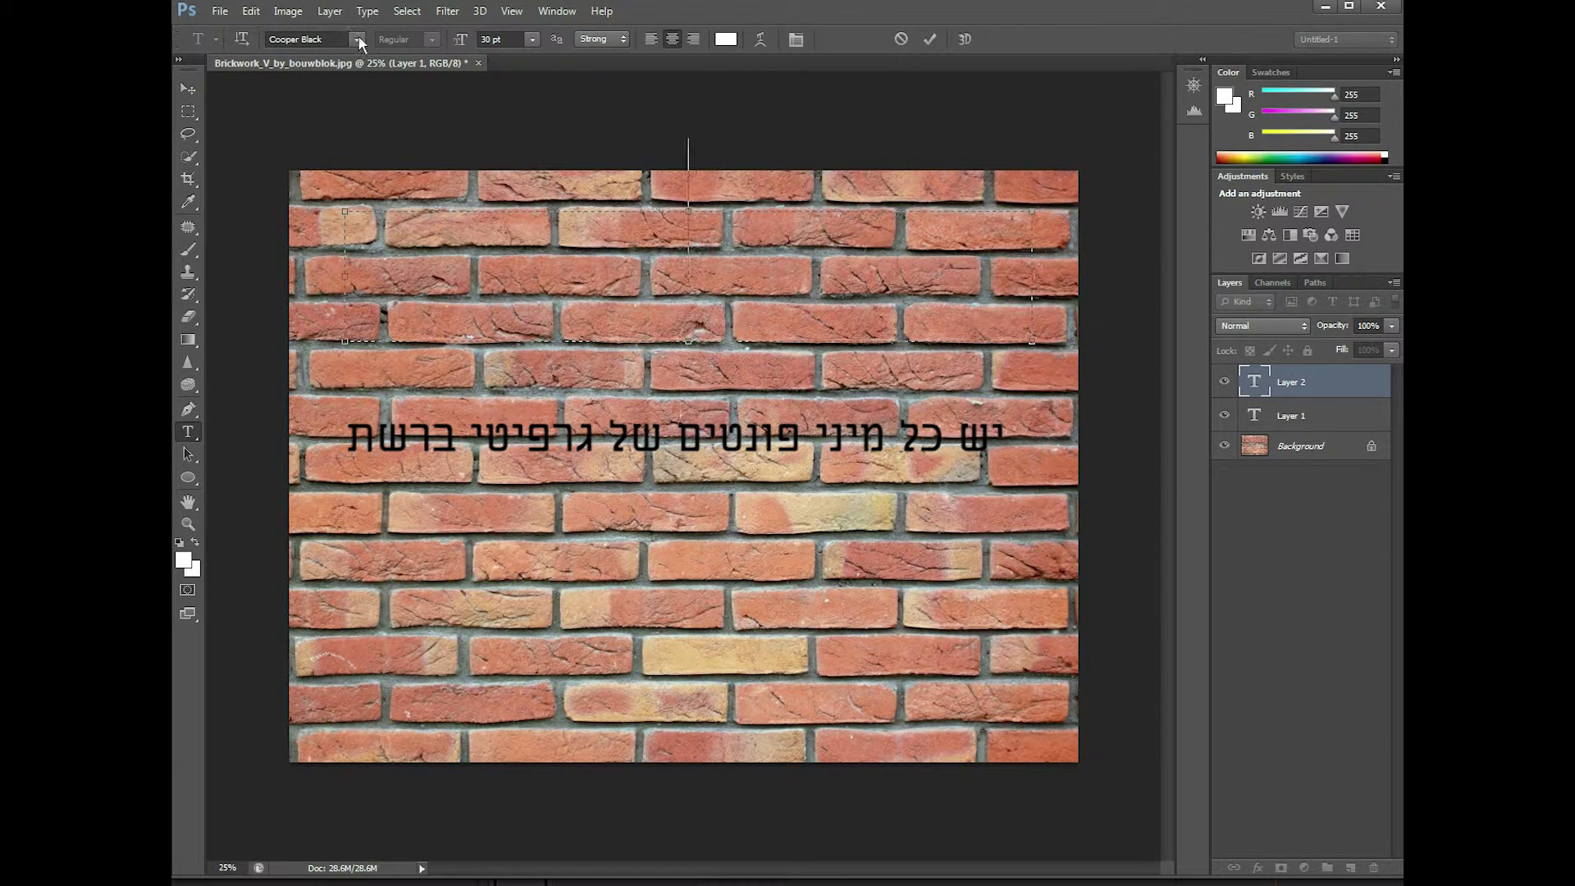
{"action": "left_click", "coordinate": [358, 38]}
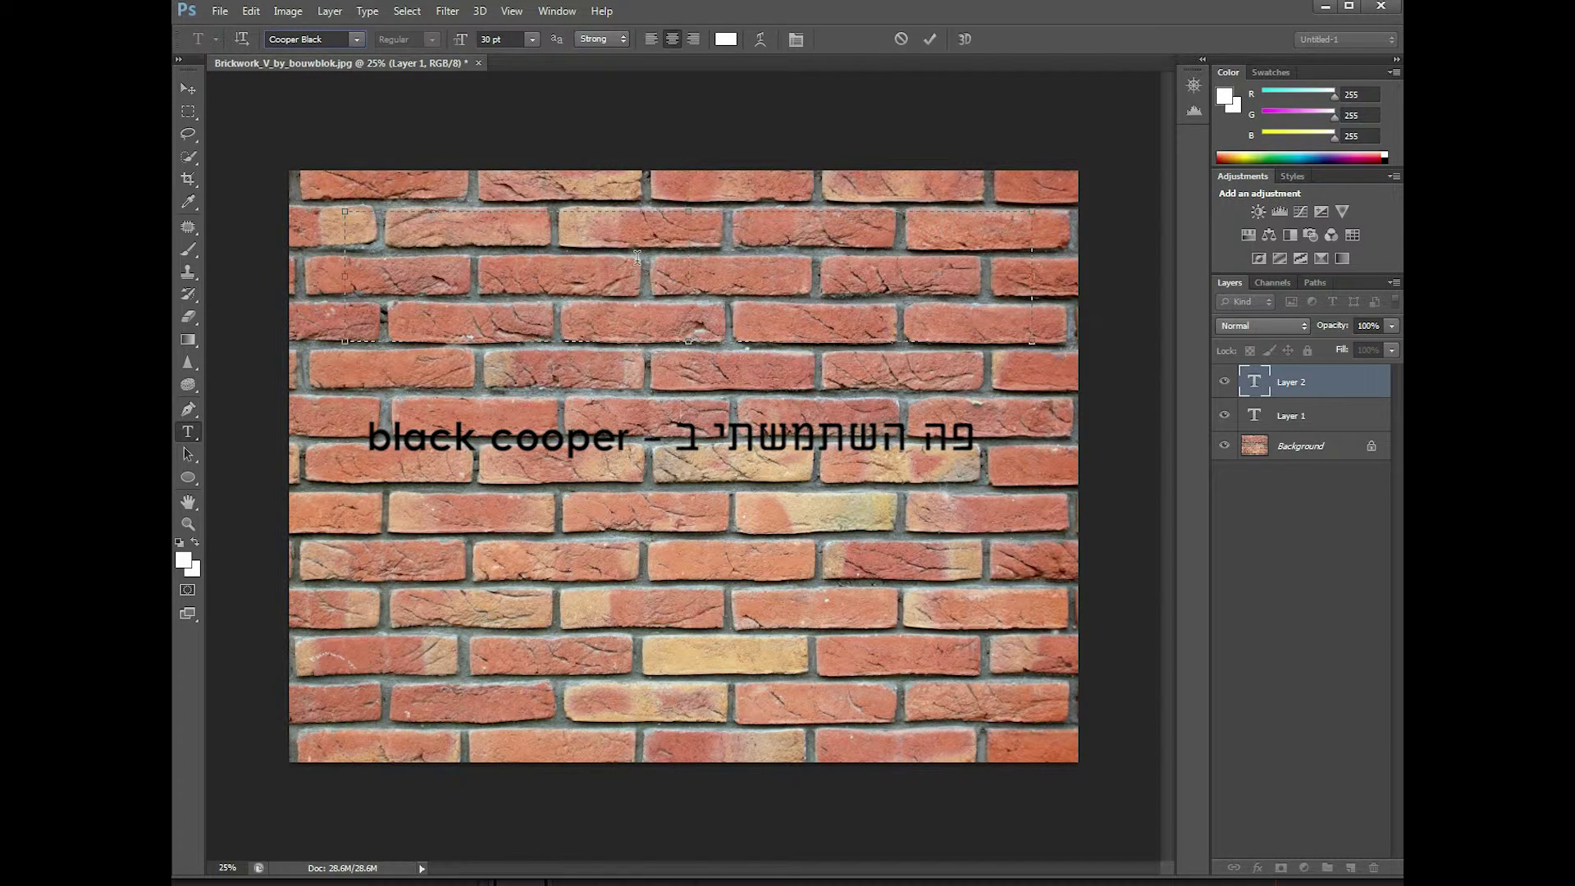
{"action": "type", "text": "B"}
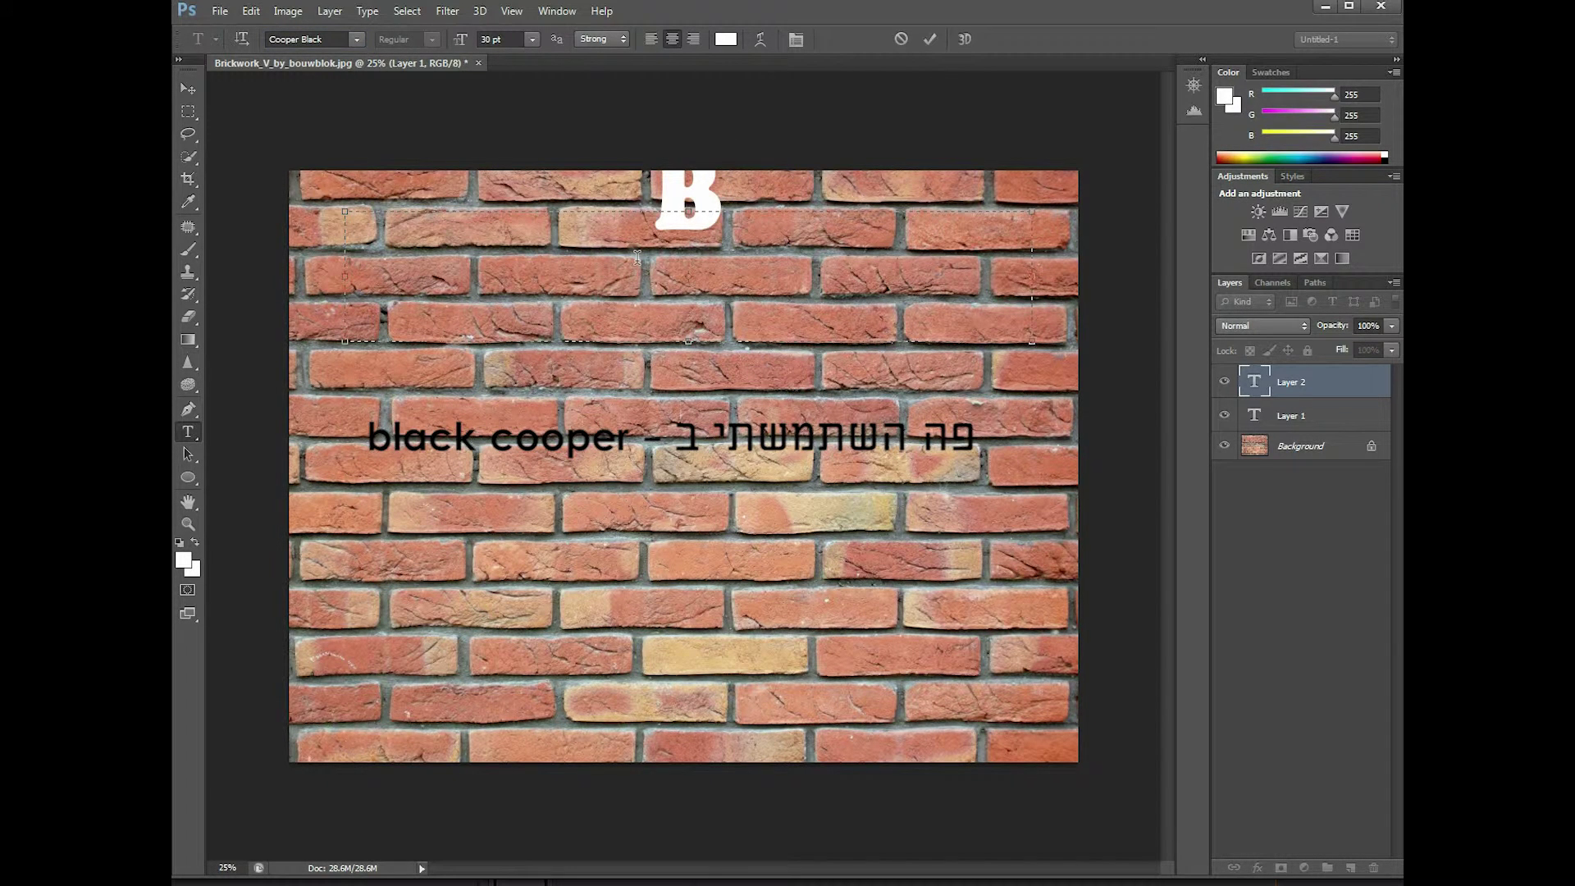
{"action": "type", "text": "RIC"}
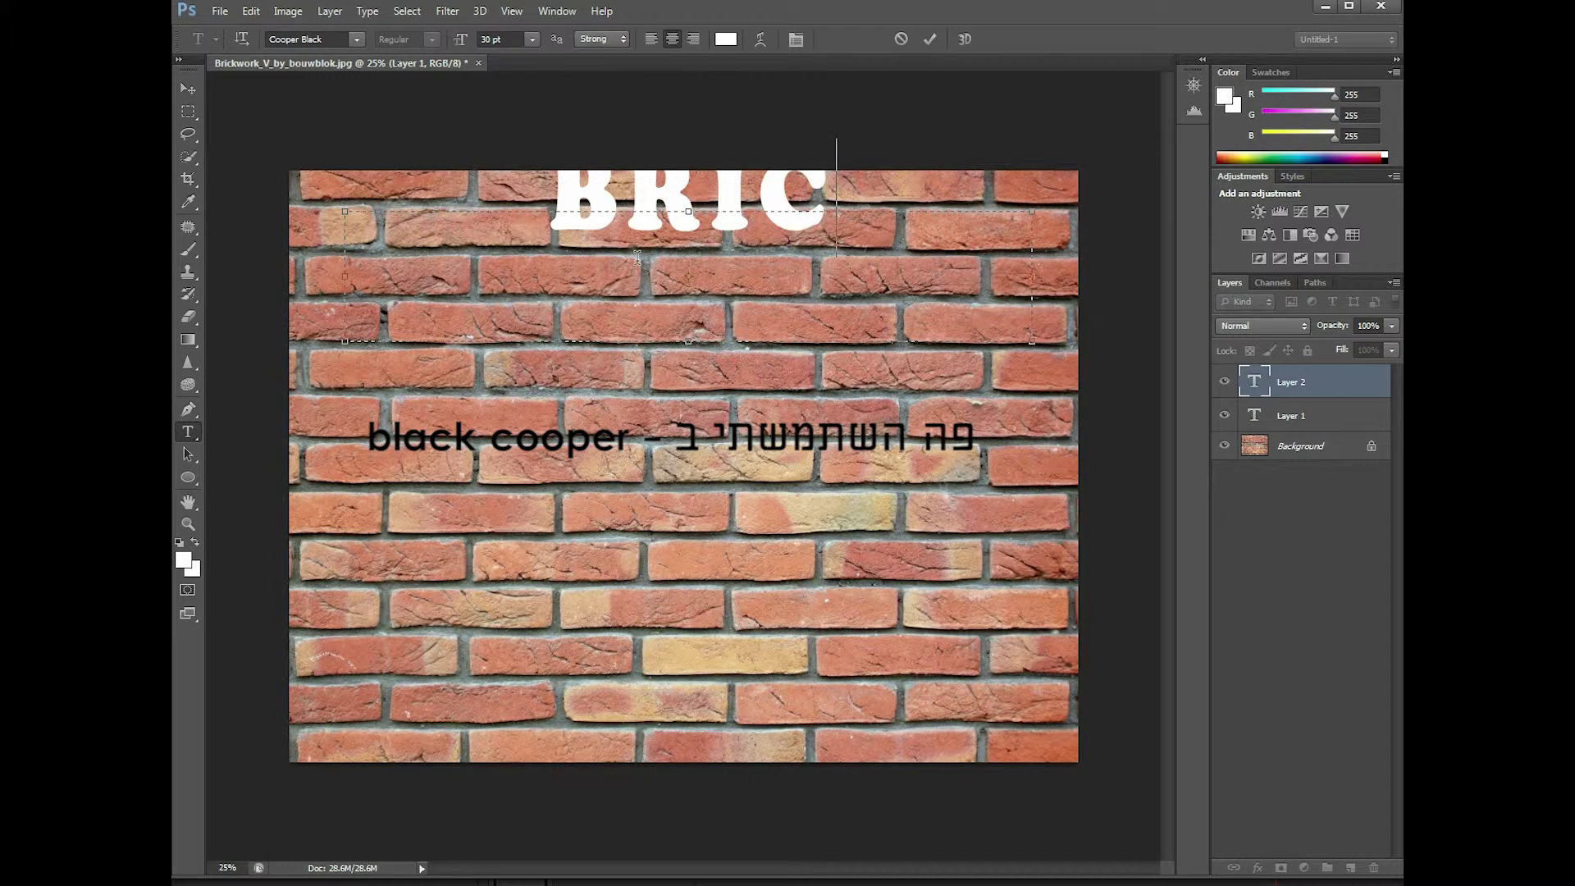
{"action": "type", "text": "K"}
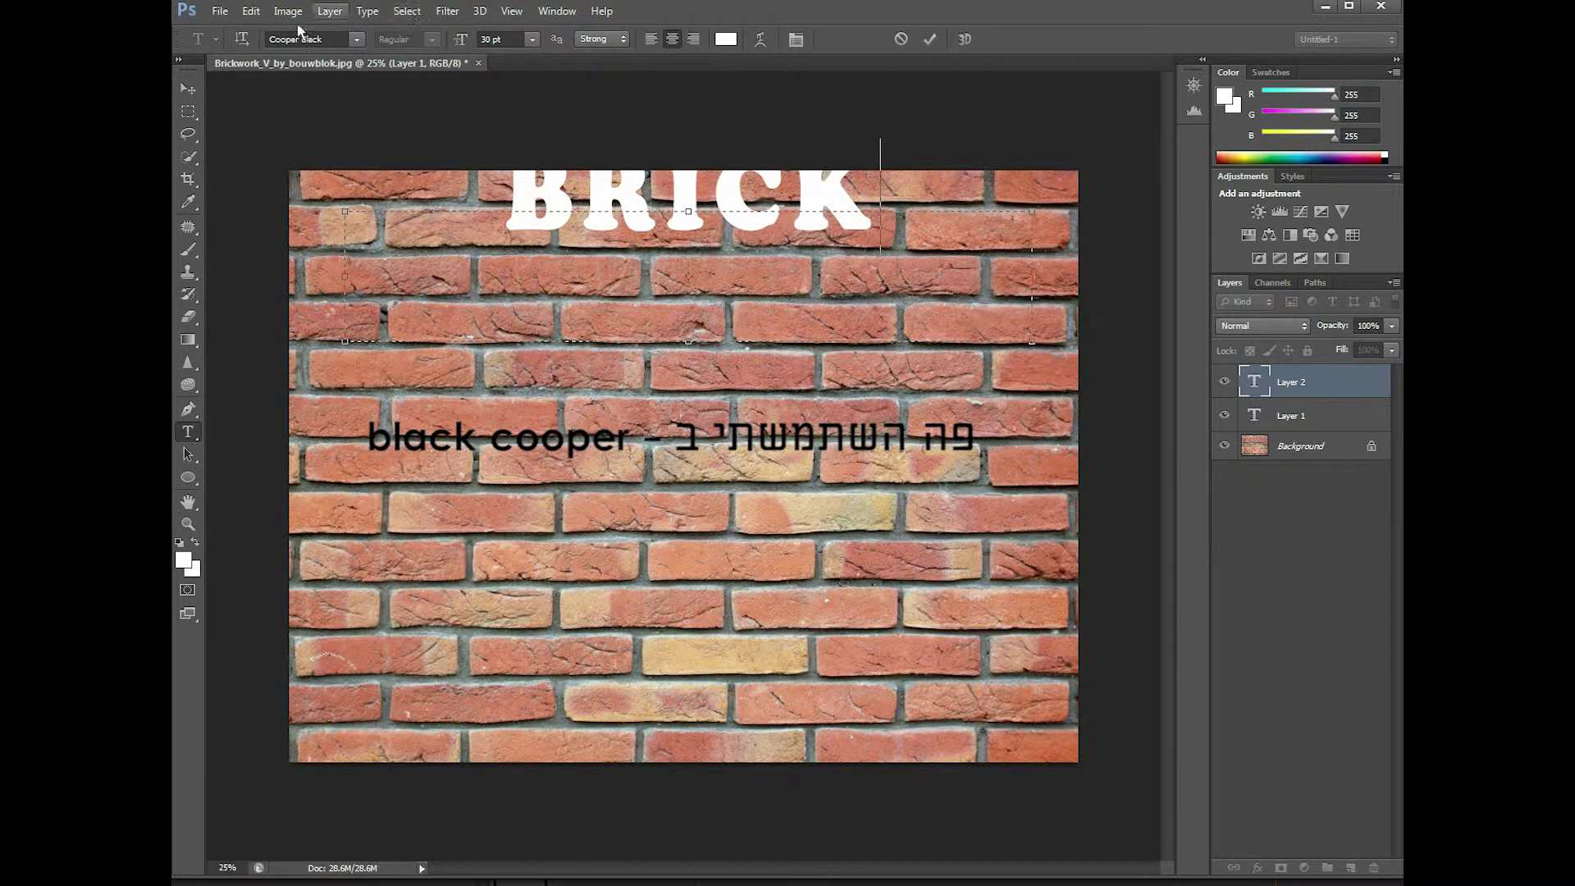
{"action": "left_click", "coordinate": [188, 87]}
{"action": "left_click_drag", "start_coordinate": [630, 211], "coordinate": [626, 299]}
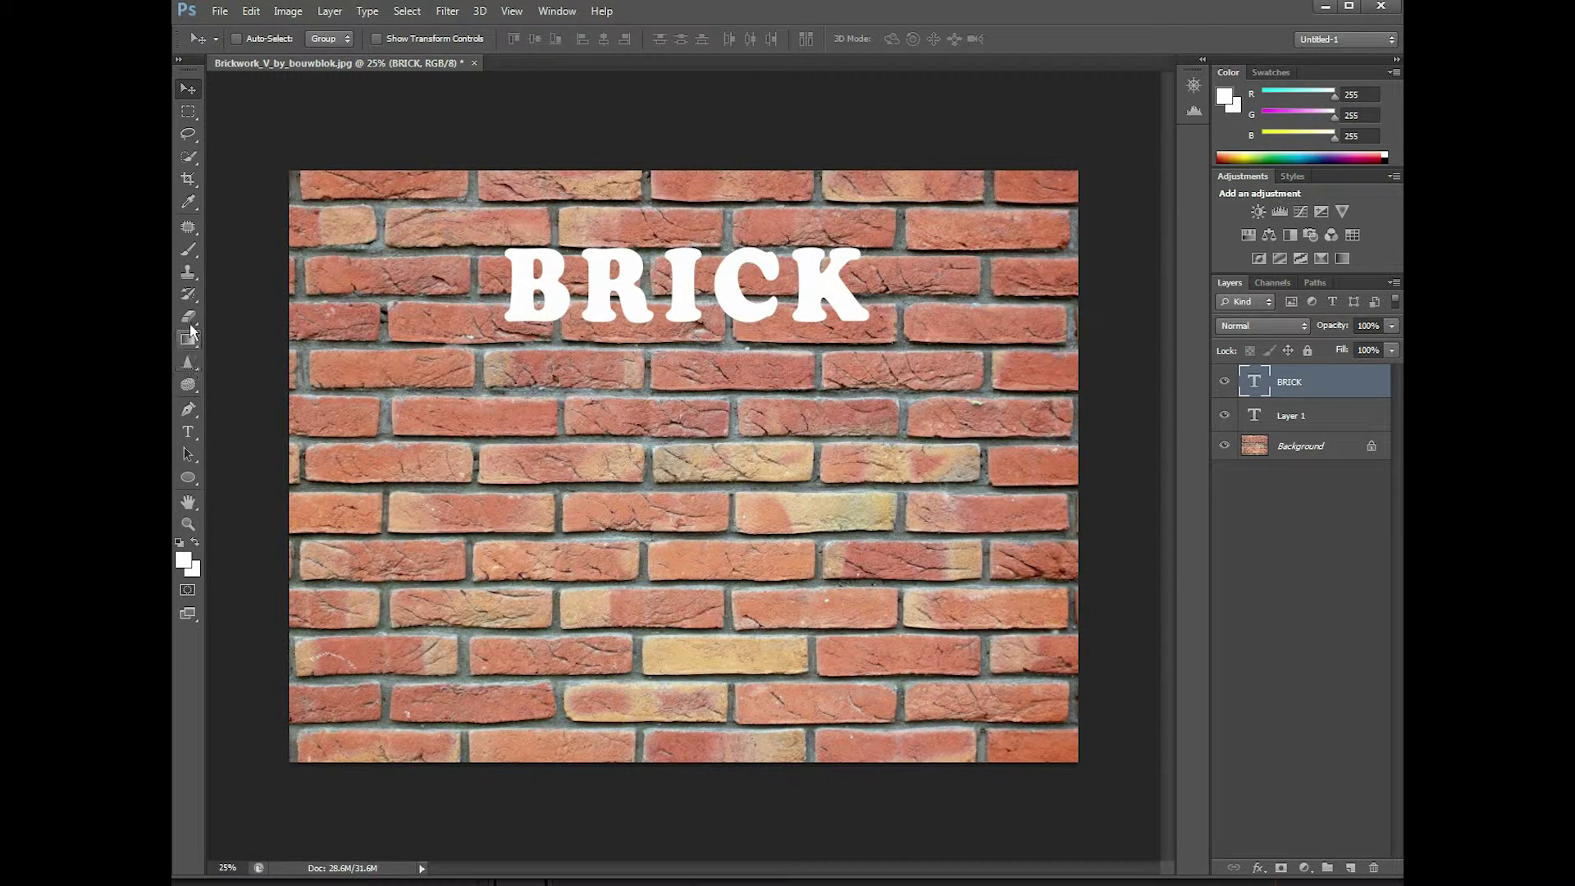
Add 'WALL' as its own text layer in a box below BRICK
{"action": "left_click", "coordinate": [188, 433]}
{"action": "left_click_drag", "start_coordinate": [419, 441], "coordinate": [987, 530]}
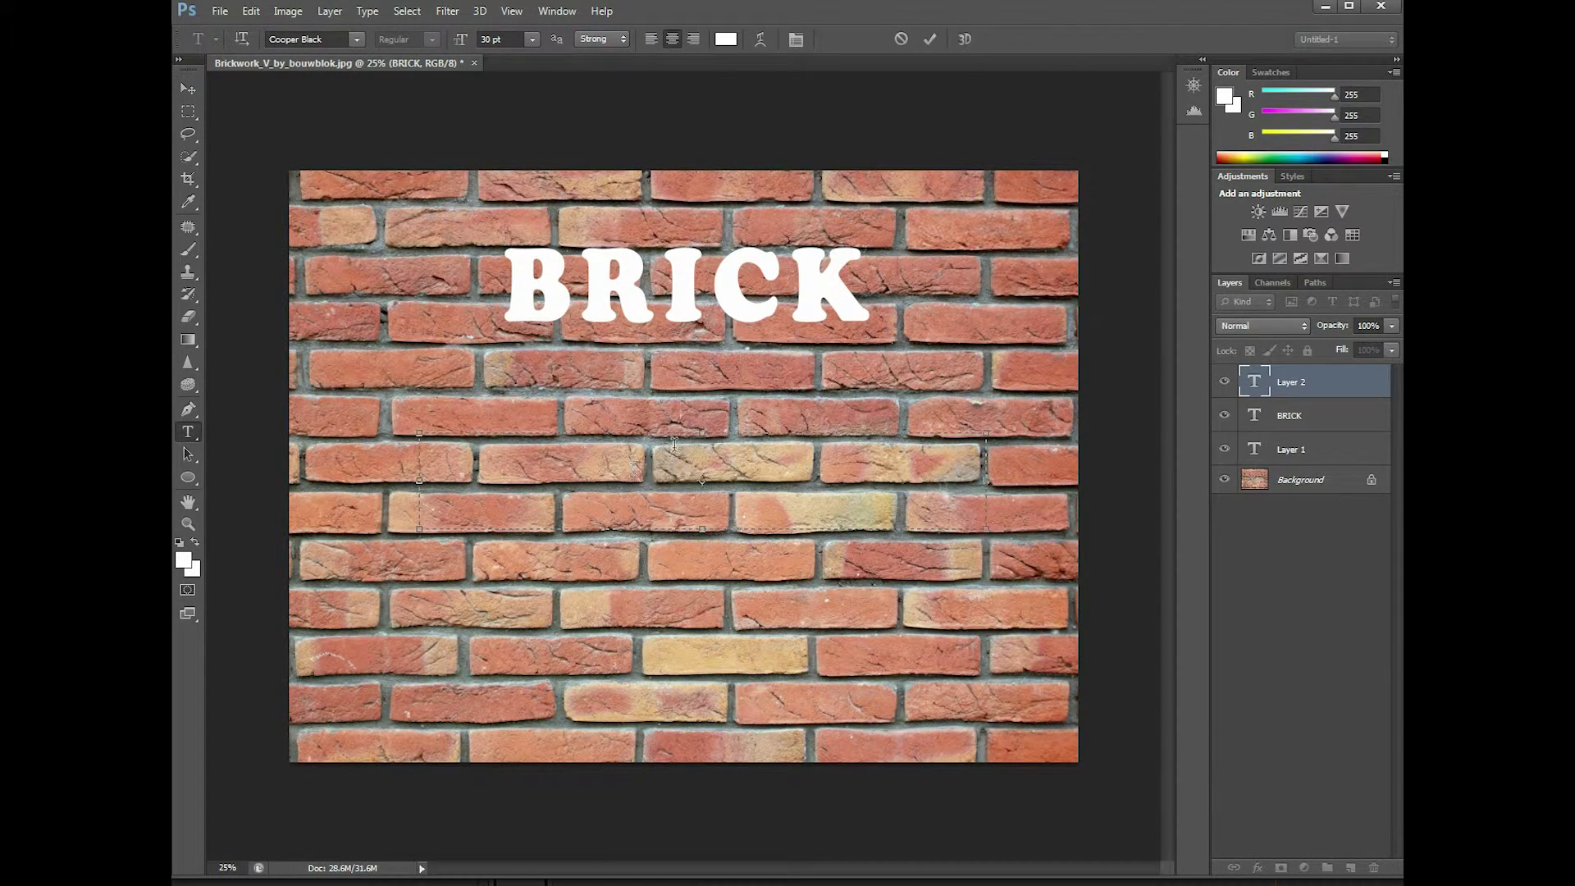
{"action": "type", "text": "WAL"}
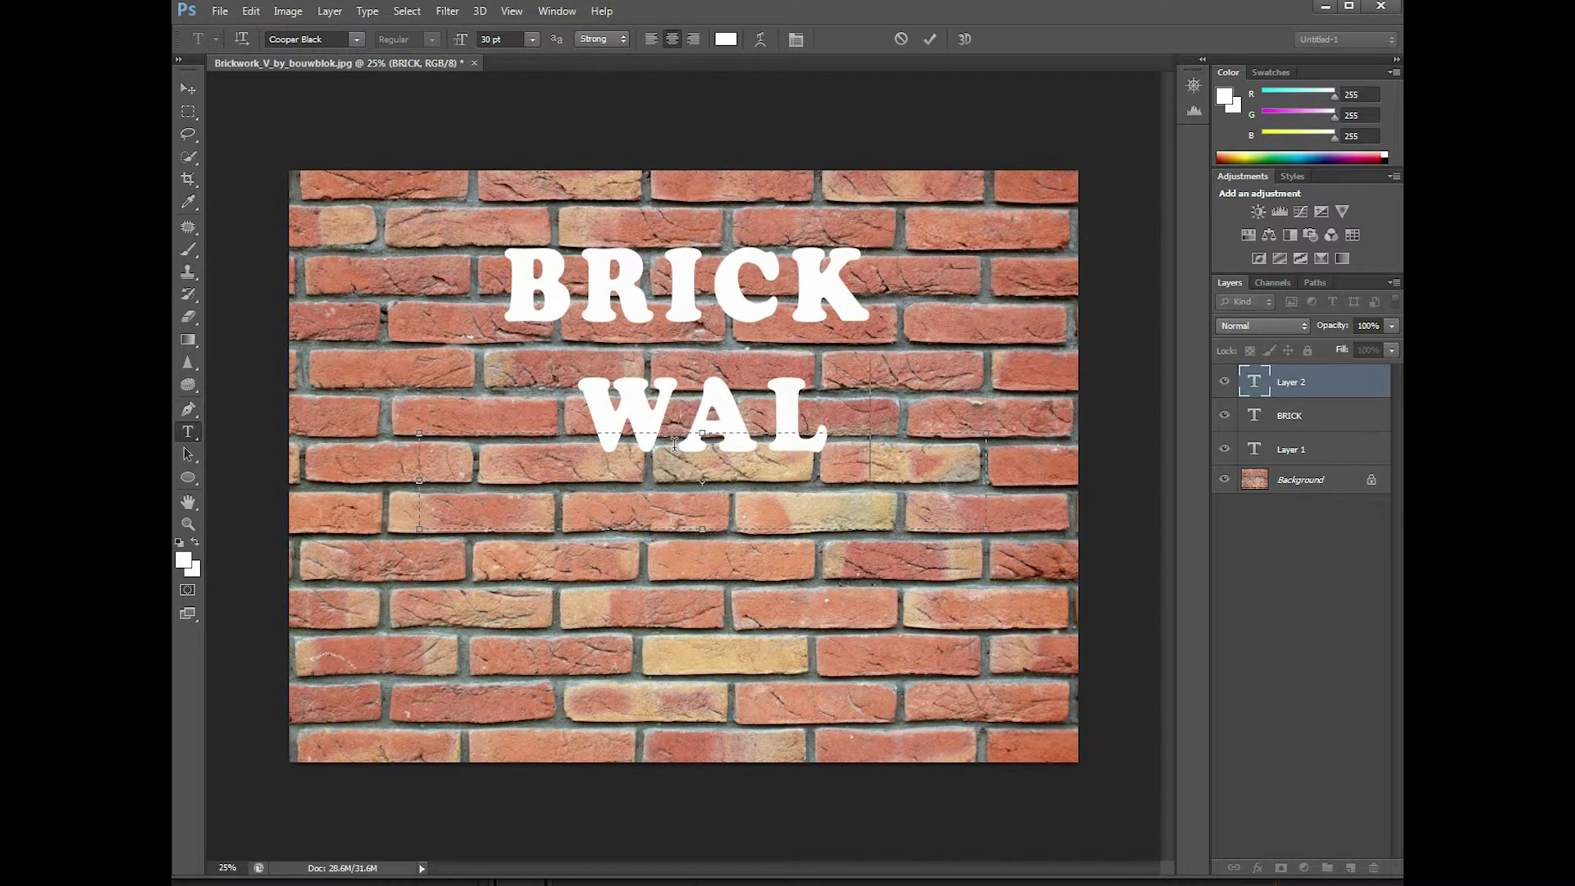
{"action": "type", "text": "L"}
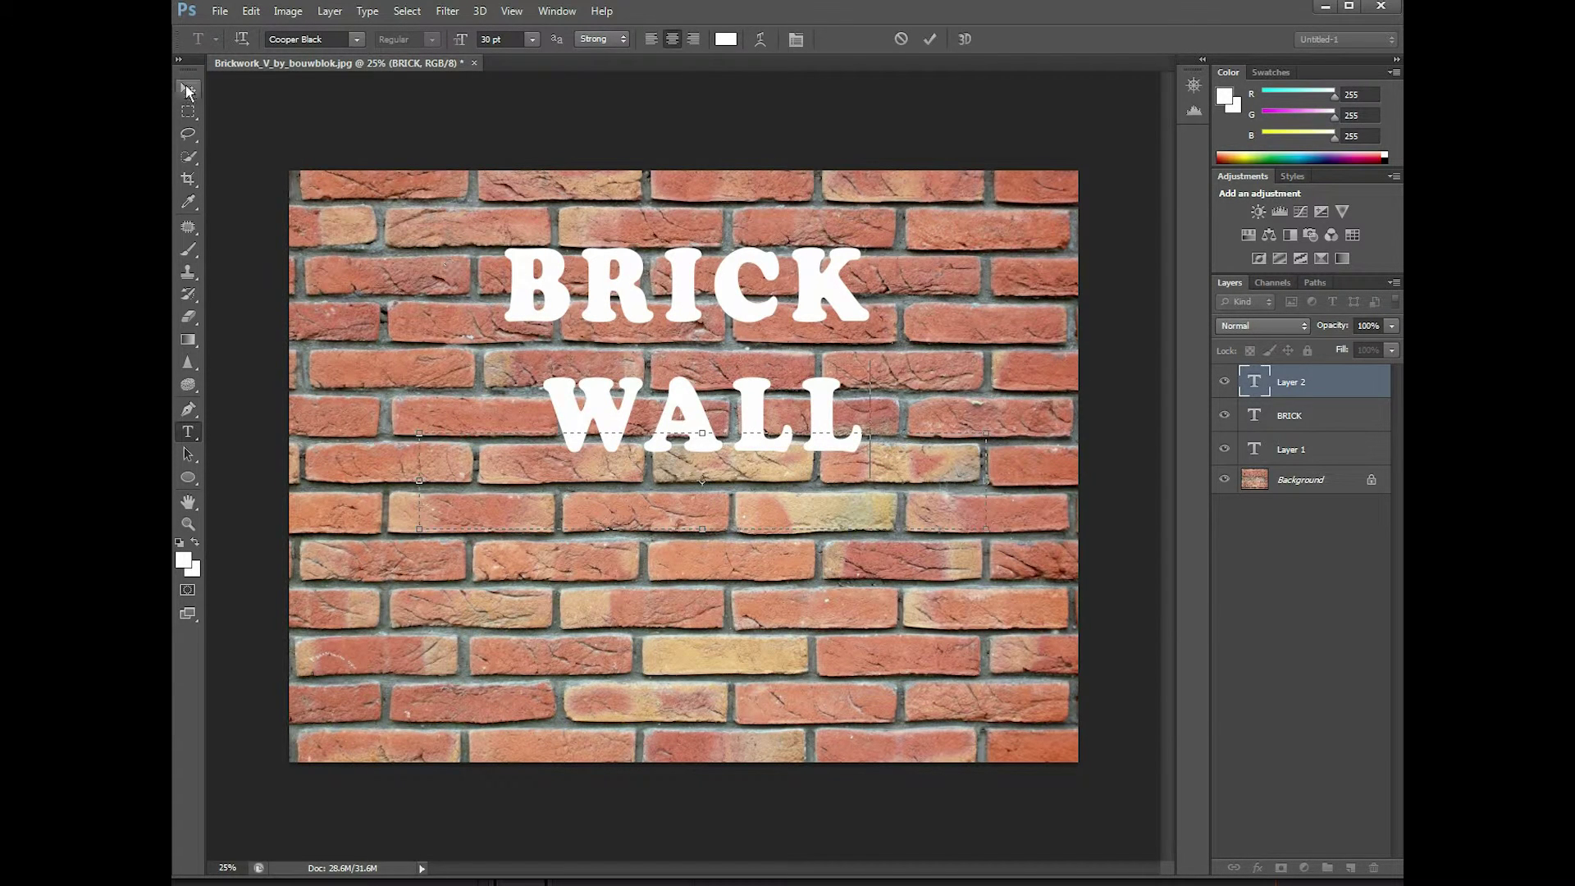
{"action": "left_click", "coordinate": [188, 88]}
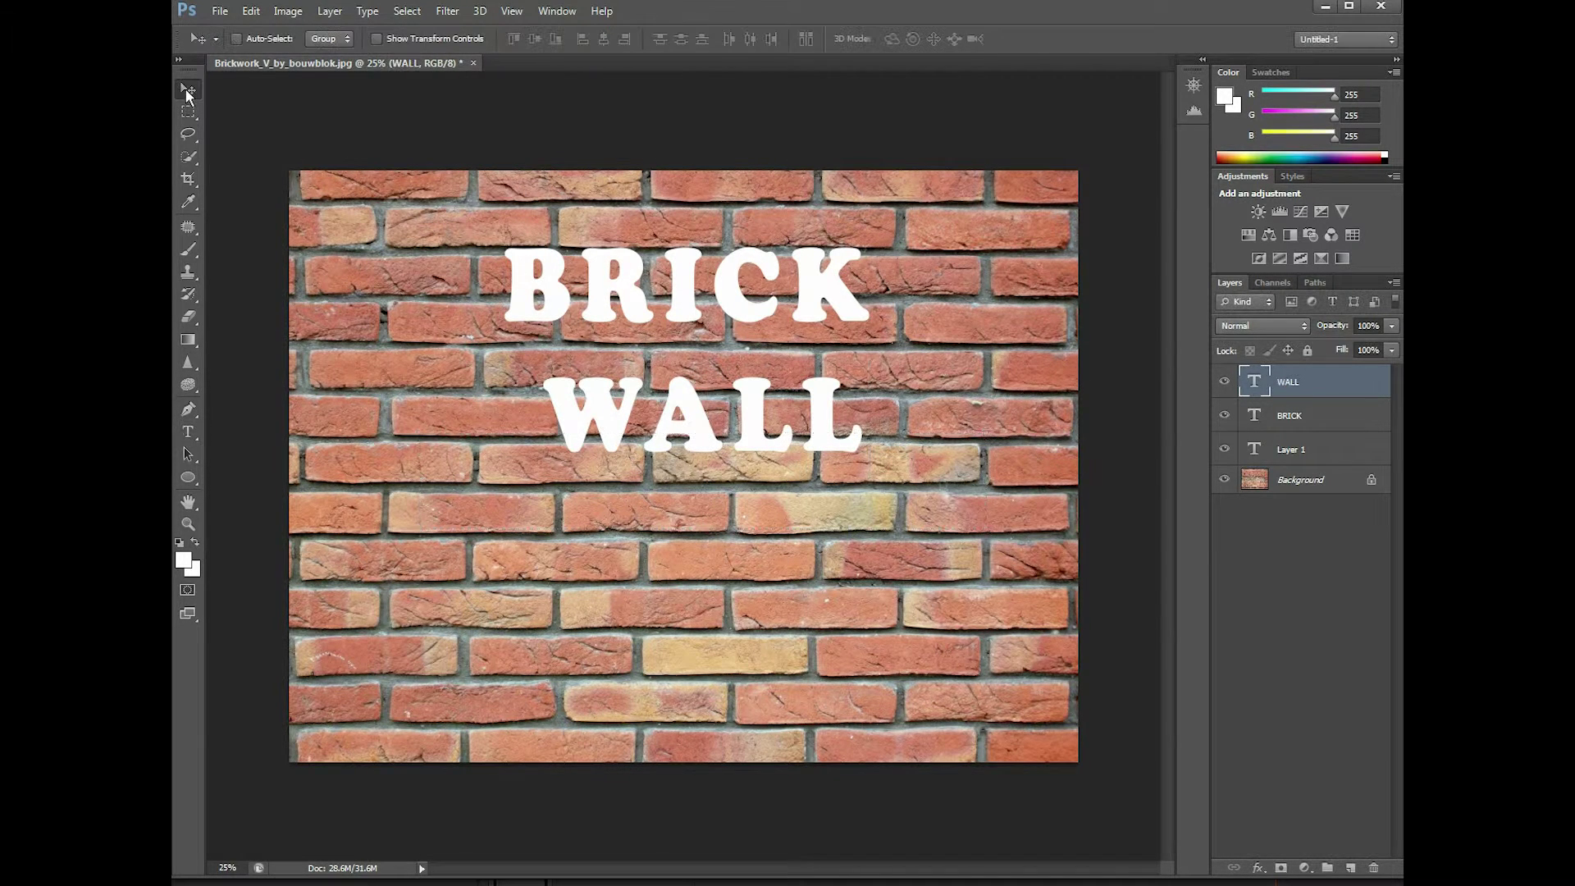
{"action": "left_click", "coordinate": [187, 434]}
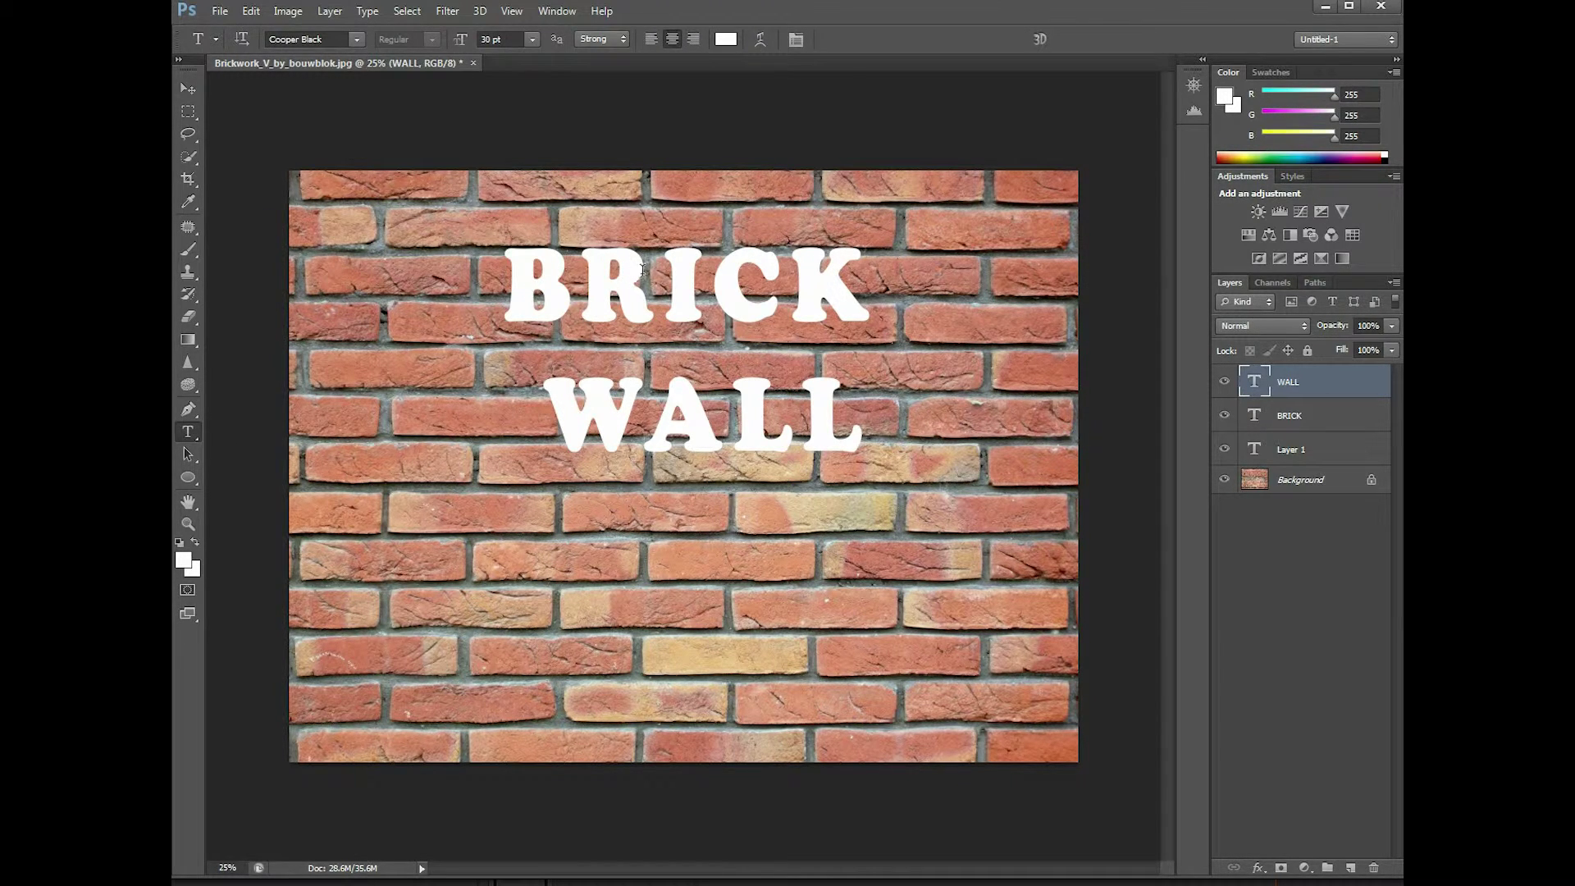
Warp WALL with Arc style, bend 0 and a slight negative horizontal distortion
{"action": "left_click", "coordinate": [759, 38]}
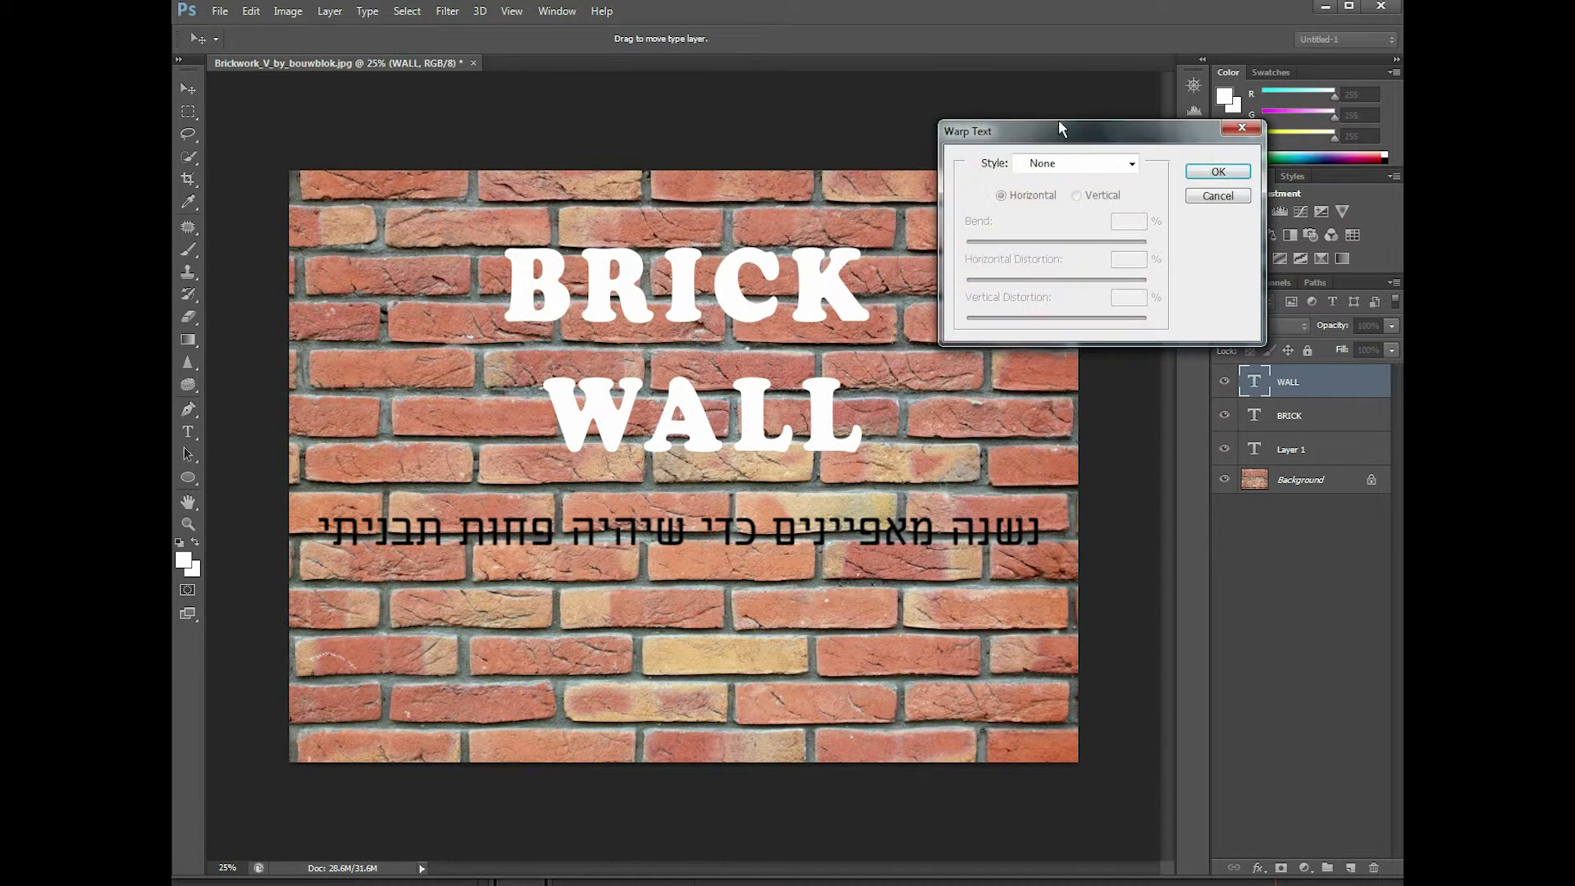
{"action": "left_click", "coordinate": [1132, 164]}
{"action": "left_click", "coordinate": [1065, 212]}
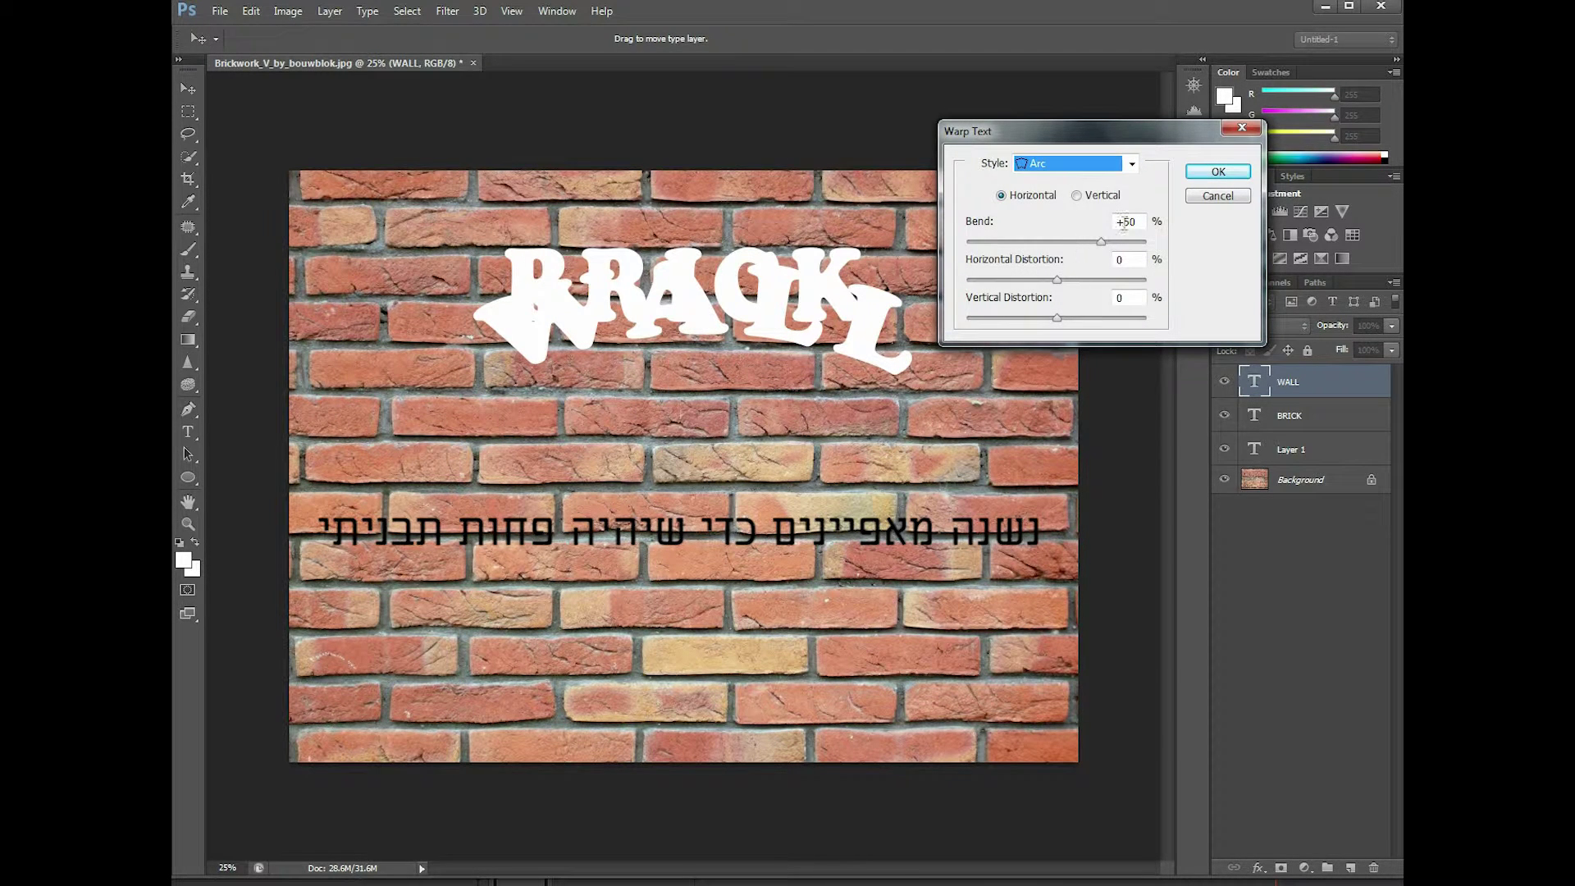
{"action": "left_click", "coordinate": [1141, 220]}
{"action": "double_click", "coordinate": [1140, 220]}
{"action": "type", "text": "0"}
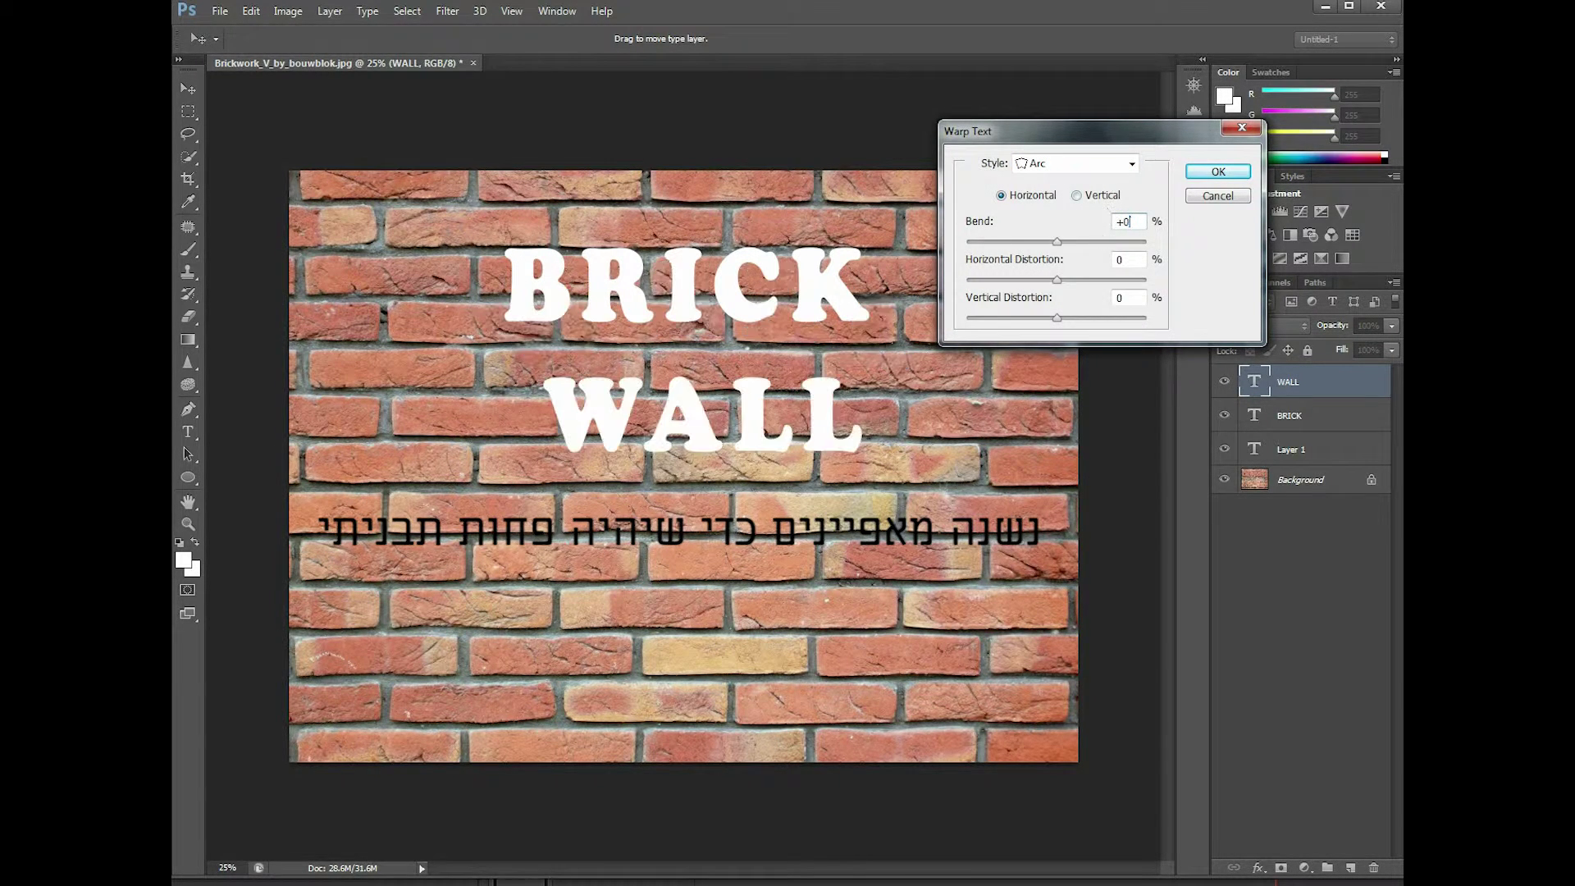
{"action": "mouse_move", "coordinate": [1057, 279]}
{"action": "left_mouse_down"}
{"action": "mouse_move", "coordinate": [1098, 281]}
{"action": "mouse_move", "coordinate": [1020, 279]}
{"action": "left_mouse_up"}
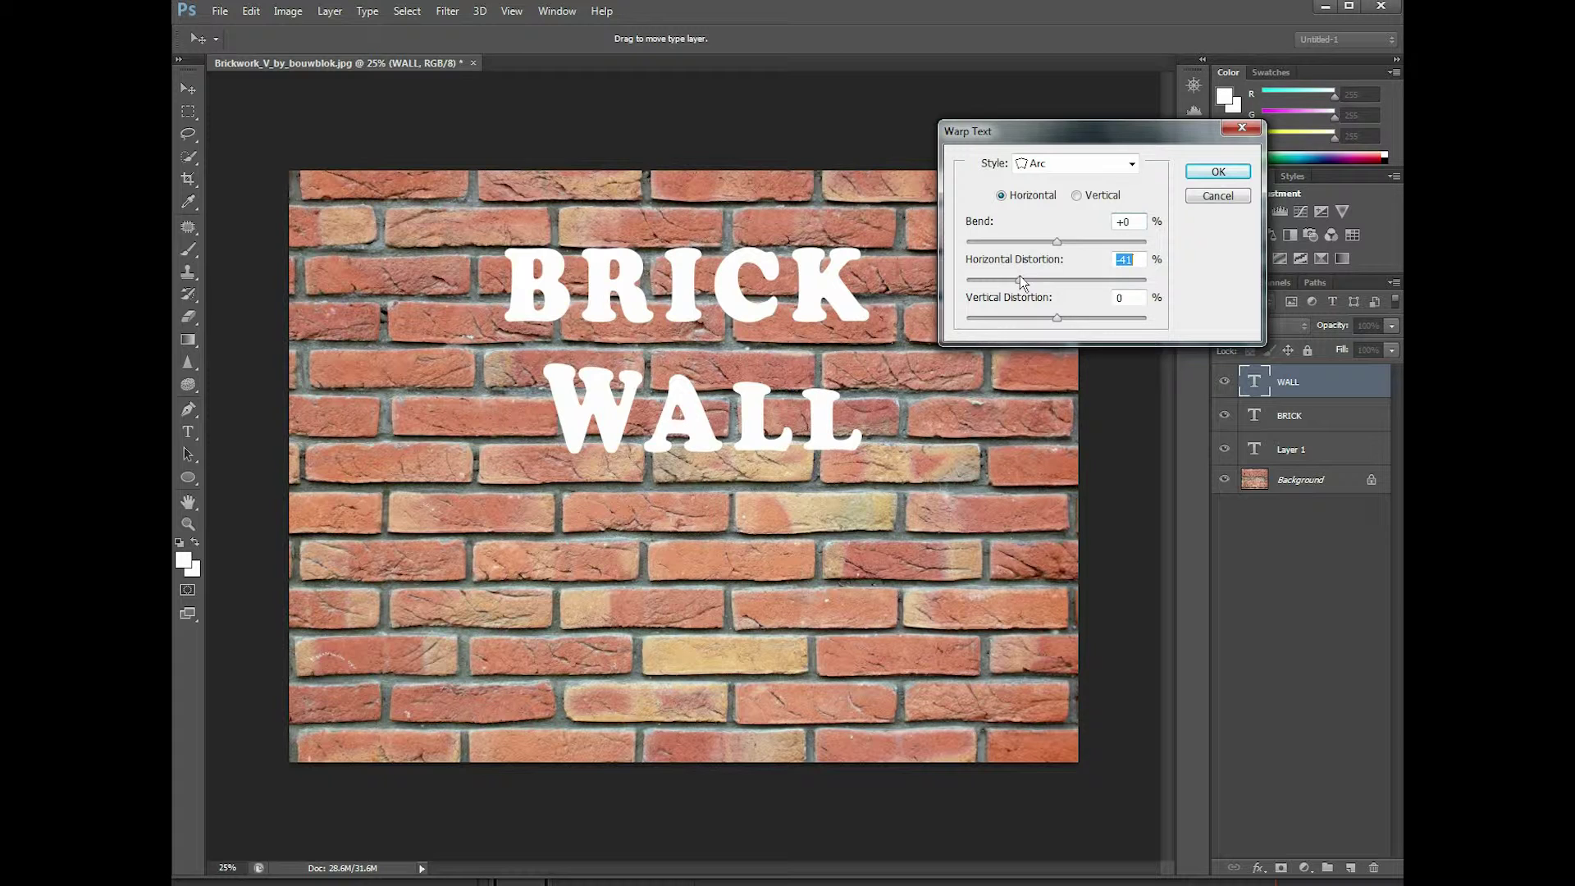
{"action": "left_click_drag", "start_coordinate": [1020, 276], "coordinate": [1032, 278]}
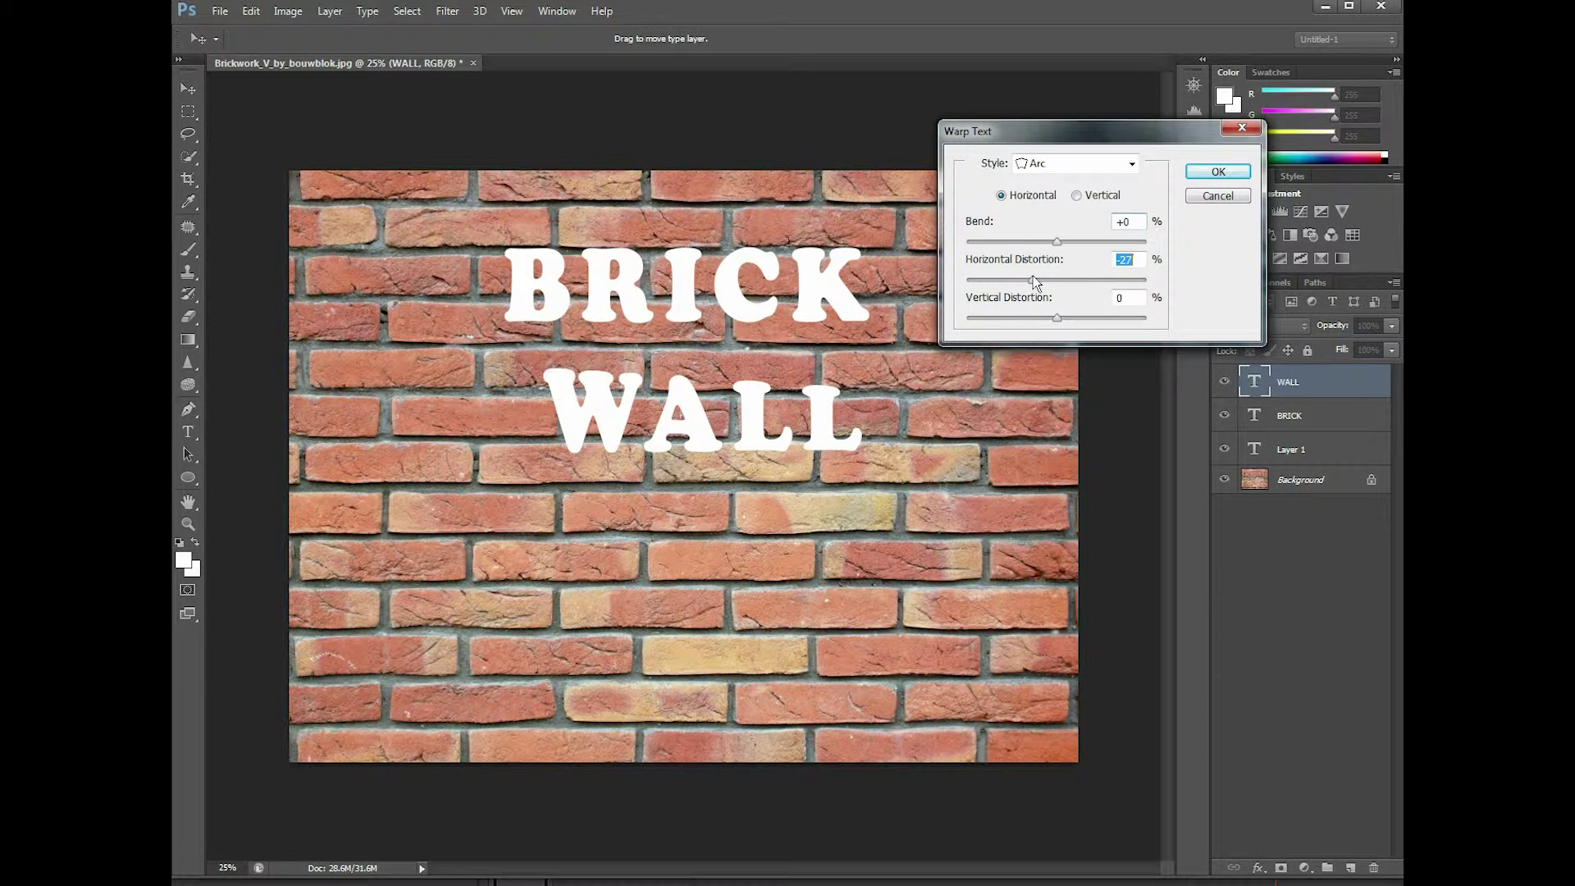
{"action": "left_click", "coordinate": [1216, 172]}
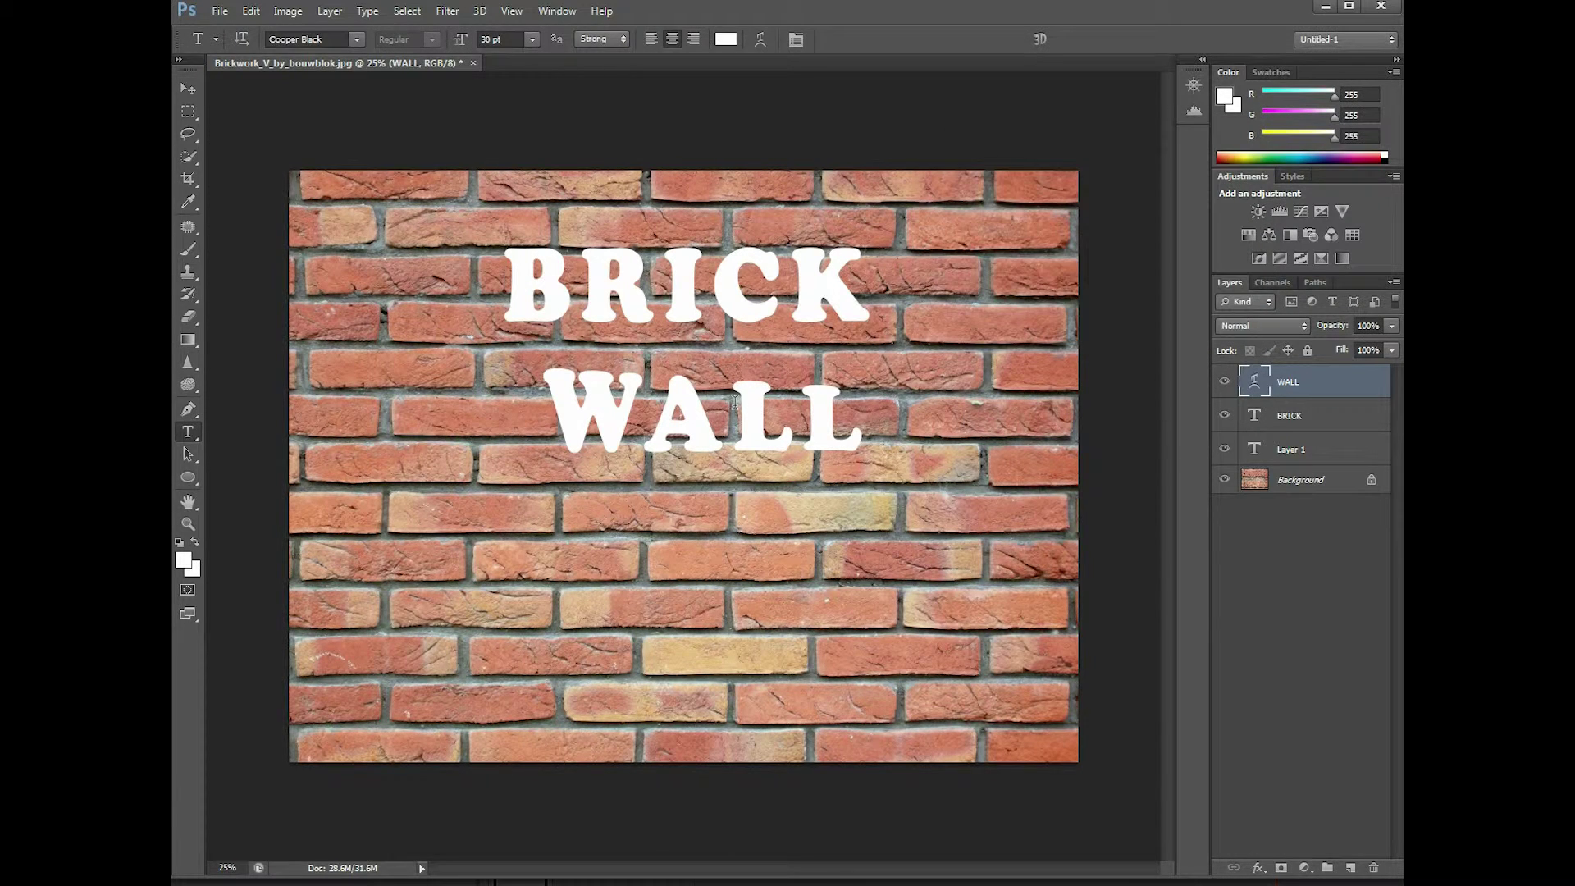
Move WALL lower on the wall and show its character settings
{"action": "left_click", "coordinate": [188, 89]}
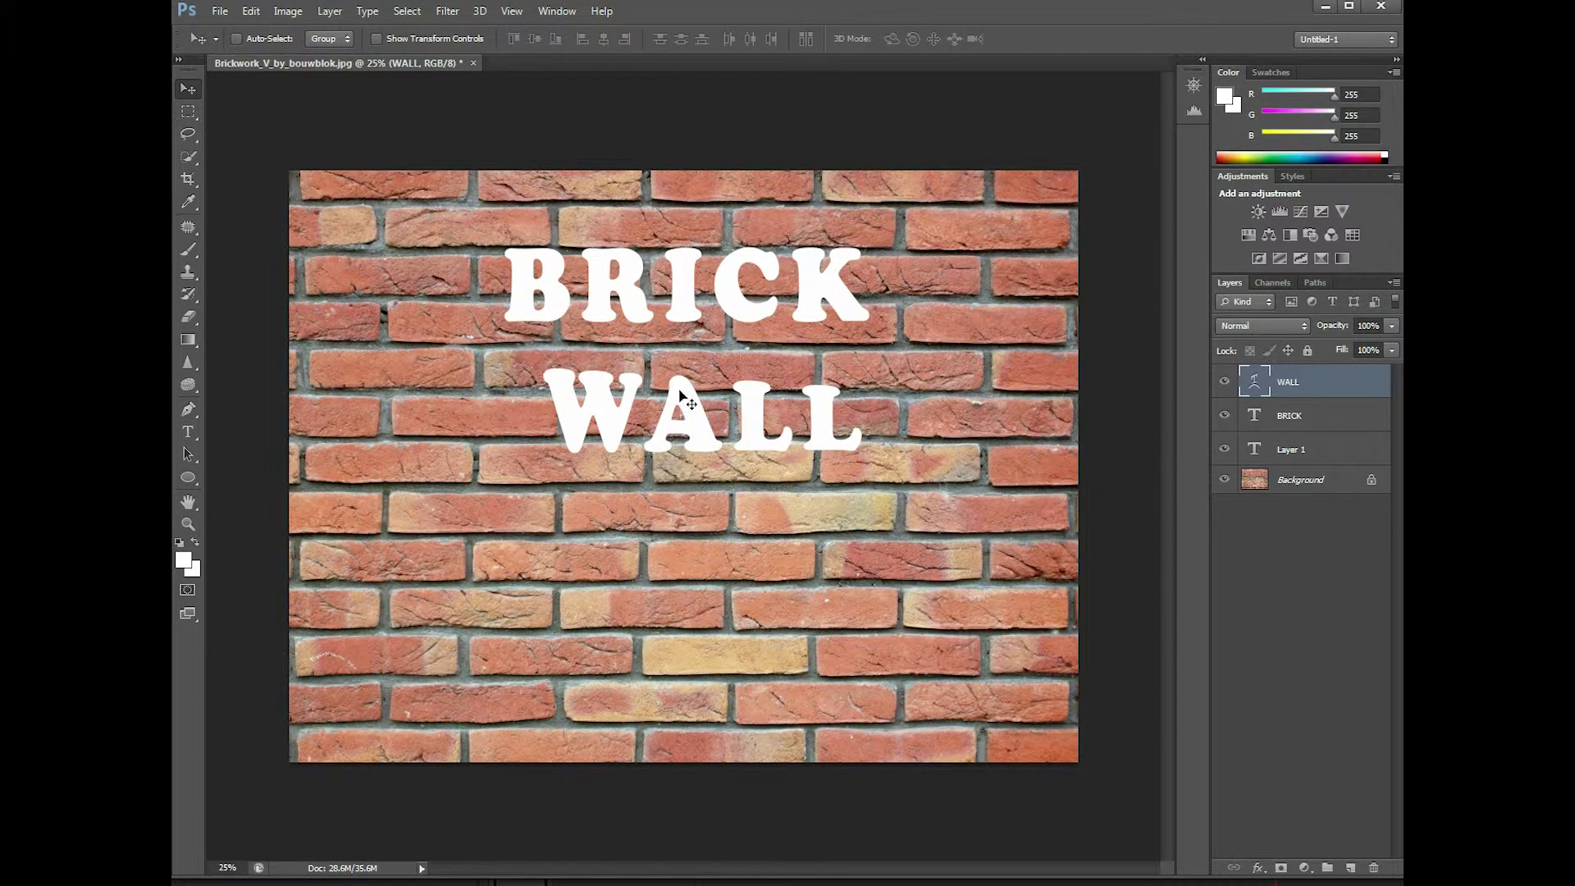
{"action": "left_click_drag", "start_coordinate": [674, 395], "coordinate": [665, 459]}
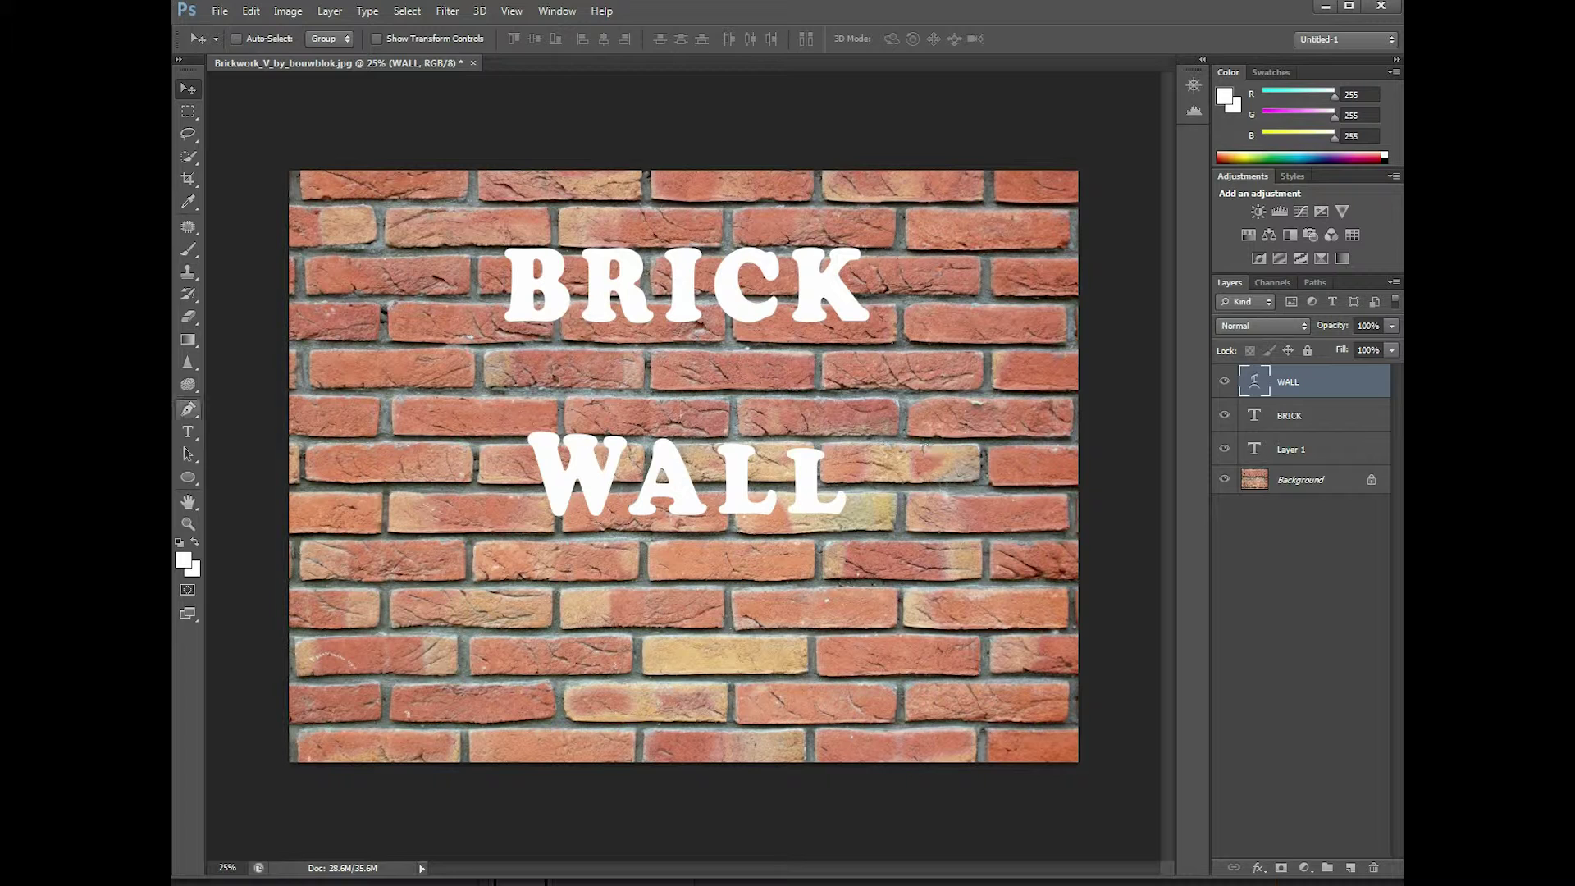
{"action": "left_click", "coordinate": [189, 432]}
{"action": "left_click", "coordinate": [715, 461]}
{"action": "left_click", "coordinate": [796, 40]}
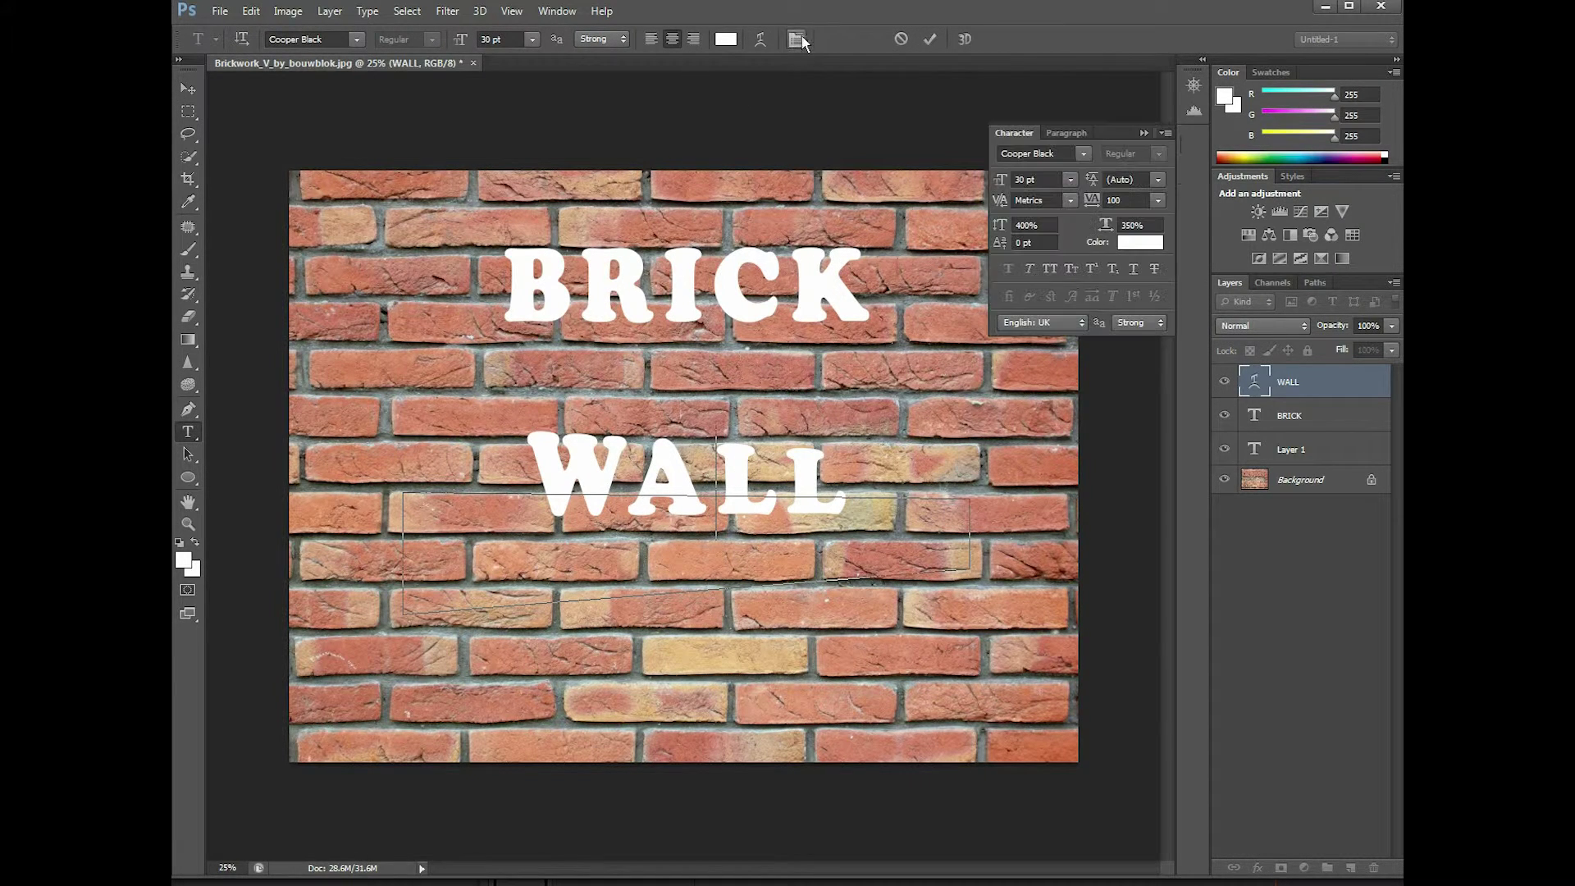
Check tracking on WALL's letters, leaving it at 100
{"action": "key", "text": "shift+End"}
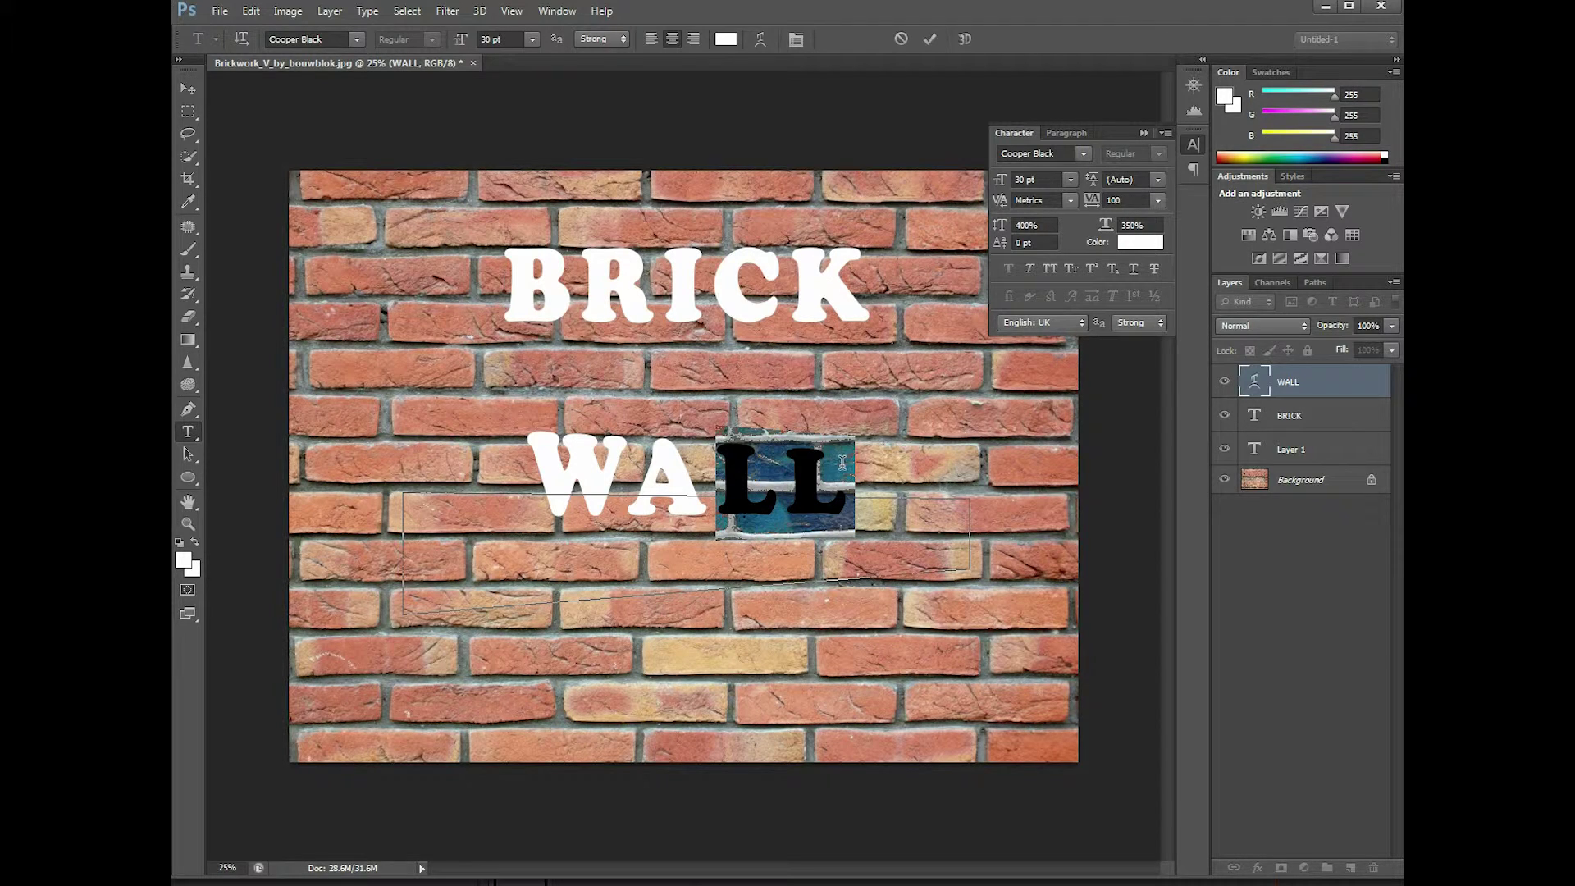
{"action": "left_click", "coordinate": [1157, 201]}
{"action": "left_click", "coordinate": [1150, 428]}
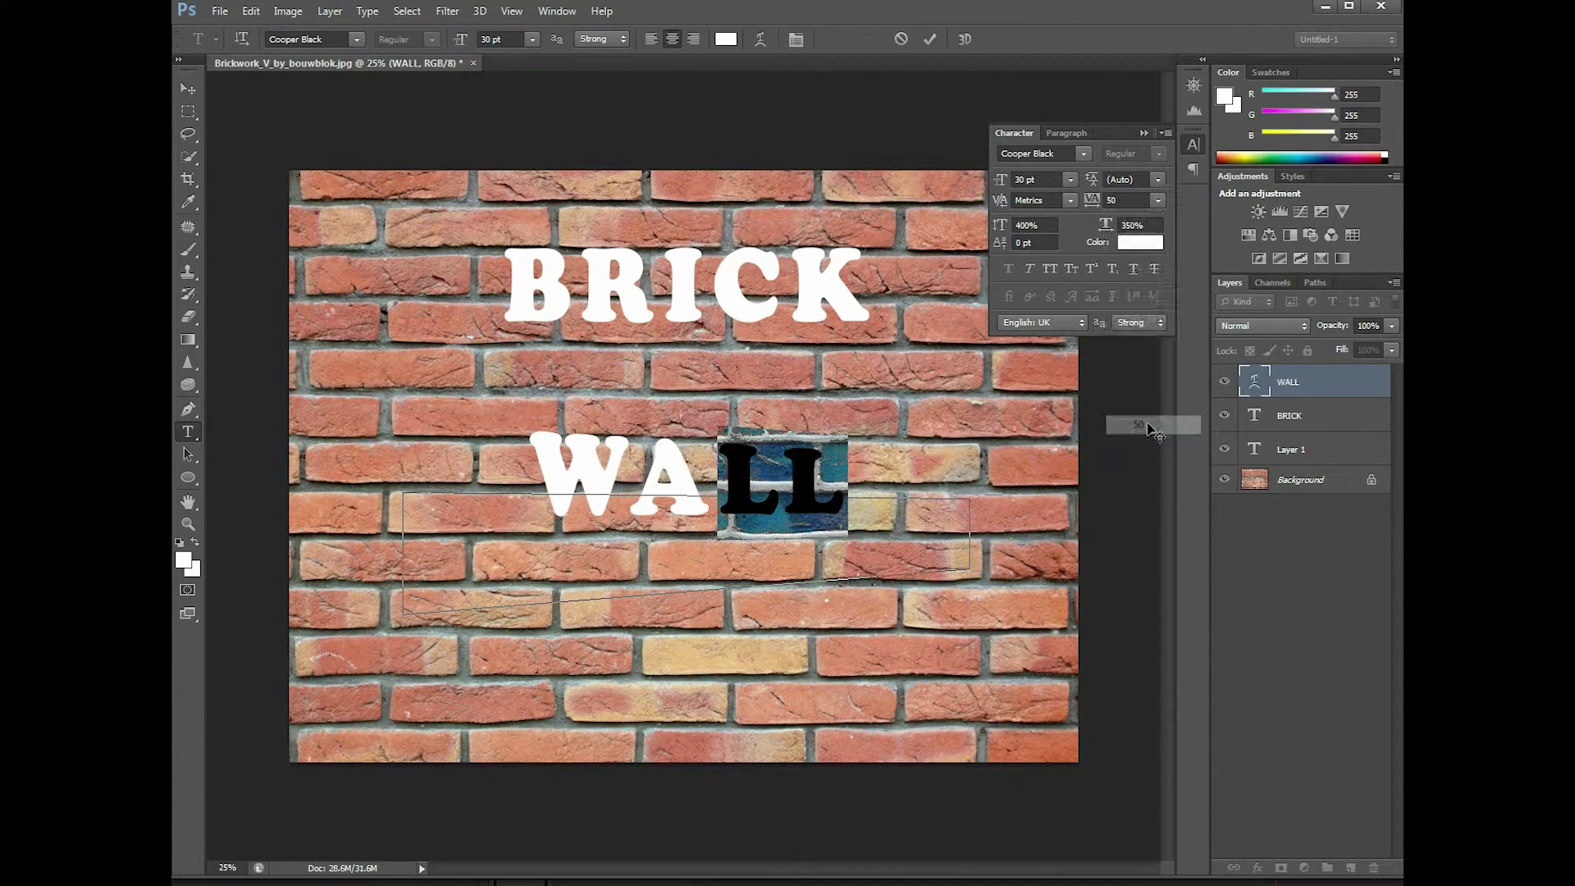
{"action": "left_click", "coordinate": [648, 461]}
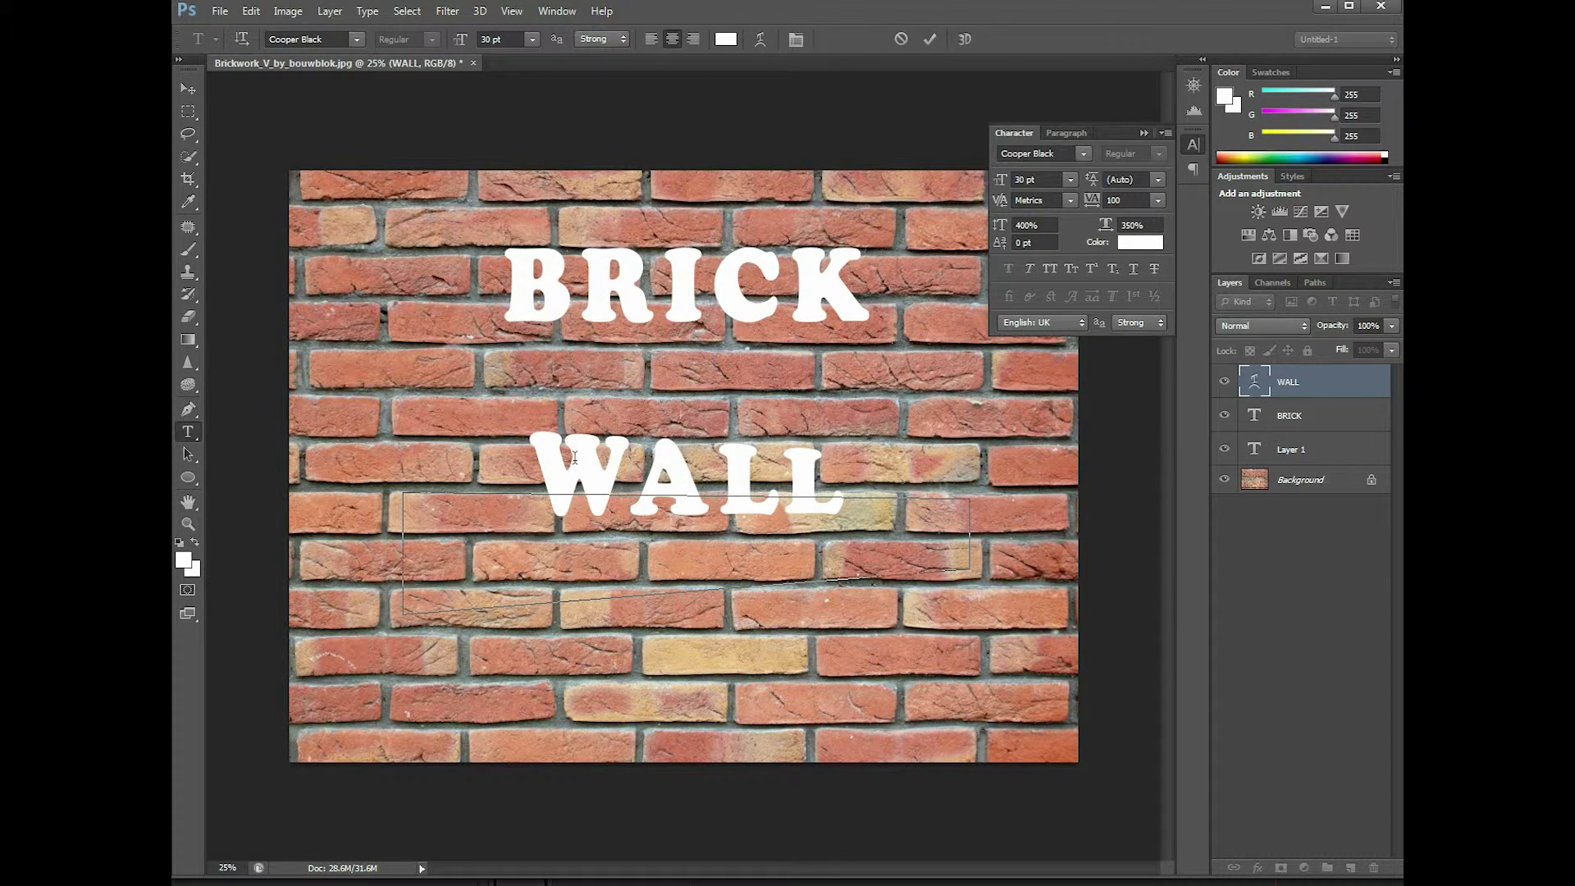
{"action": "left_click_drag", "start_coordinate": [649, 458], "coordinate": [783, 460]}
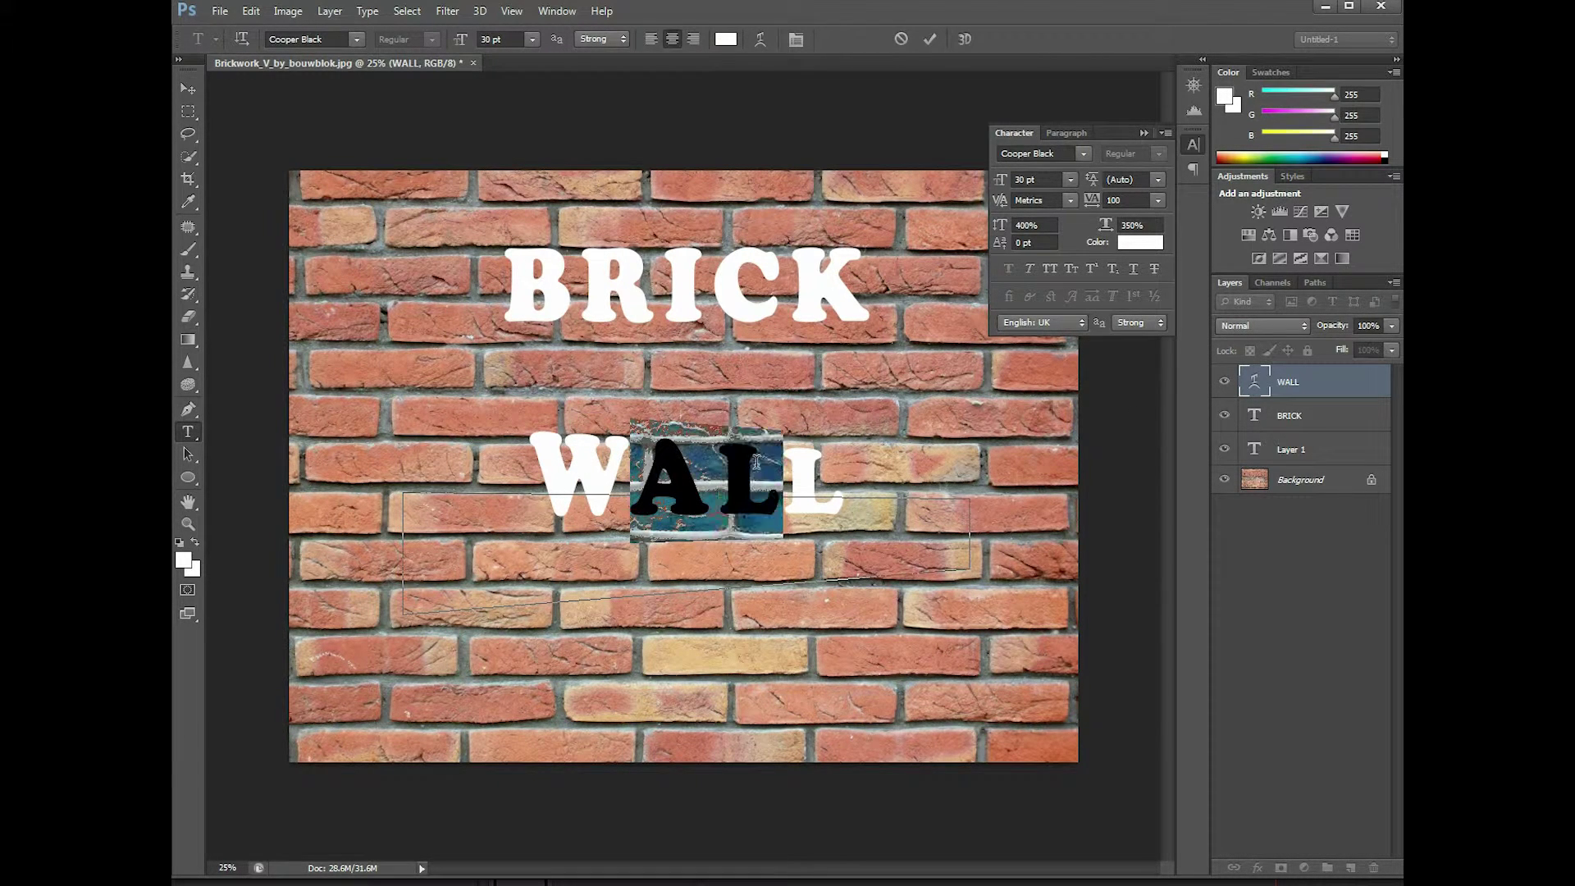
{"action": "left_click", "coordinate": [1157, 200]}
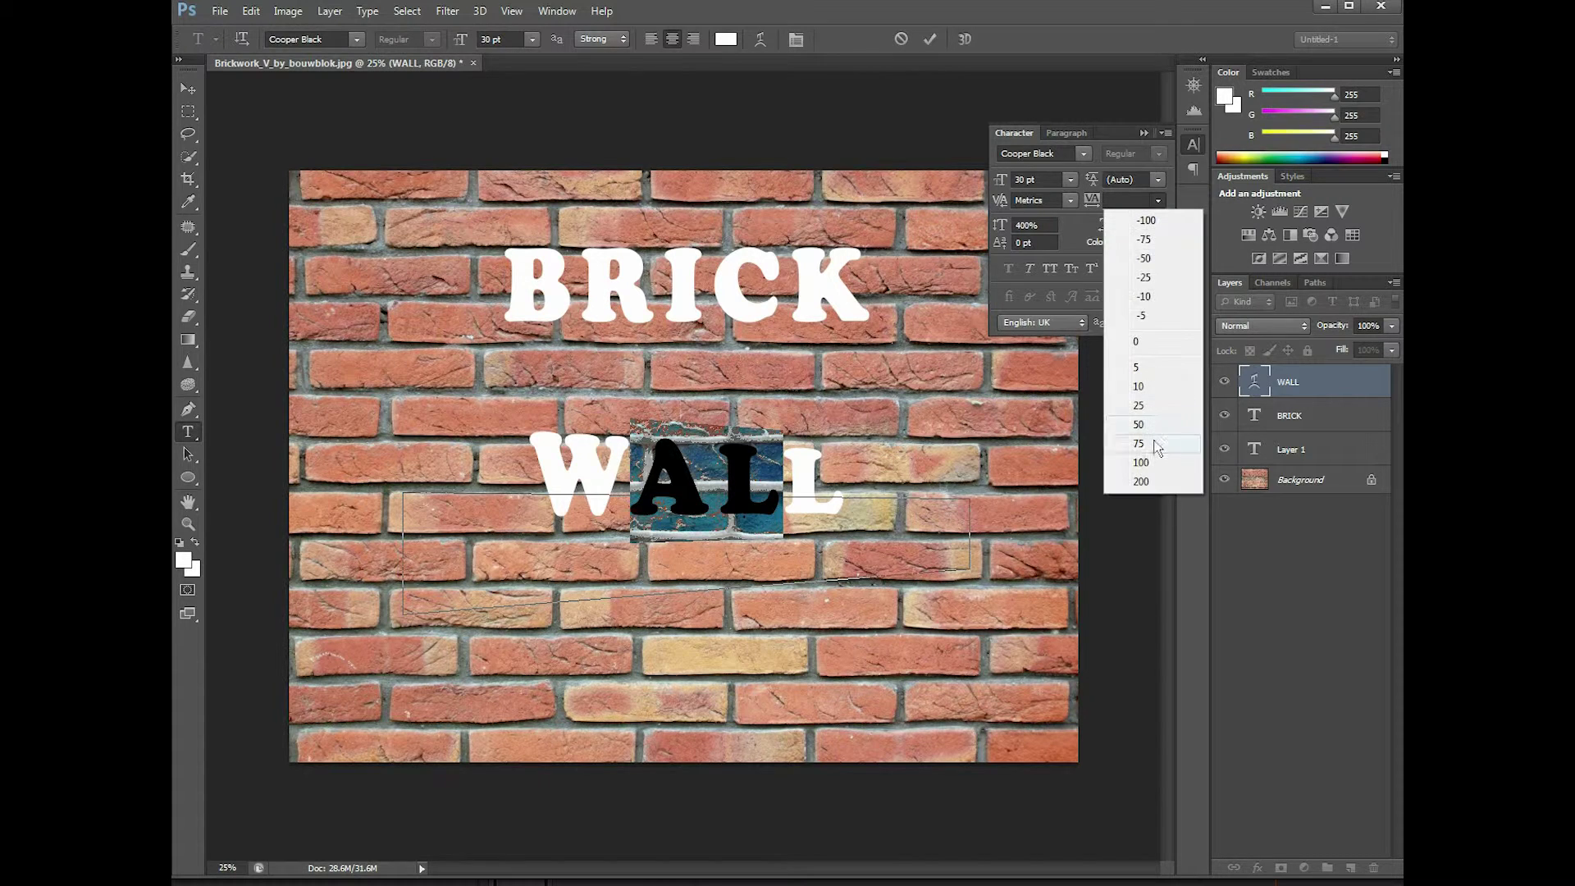
{"action": "left_click", "coordinate": [1142, 462]}
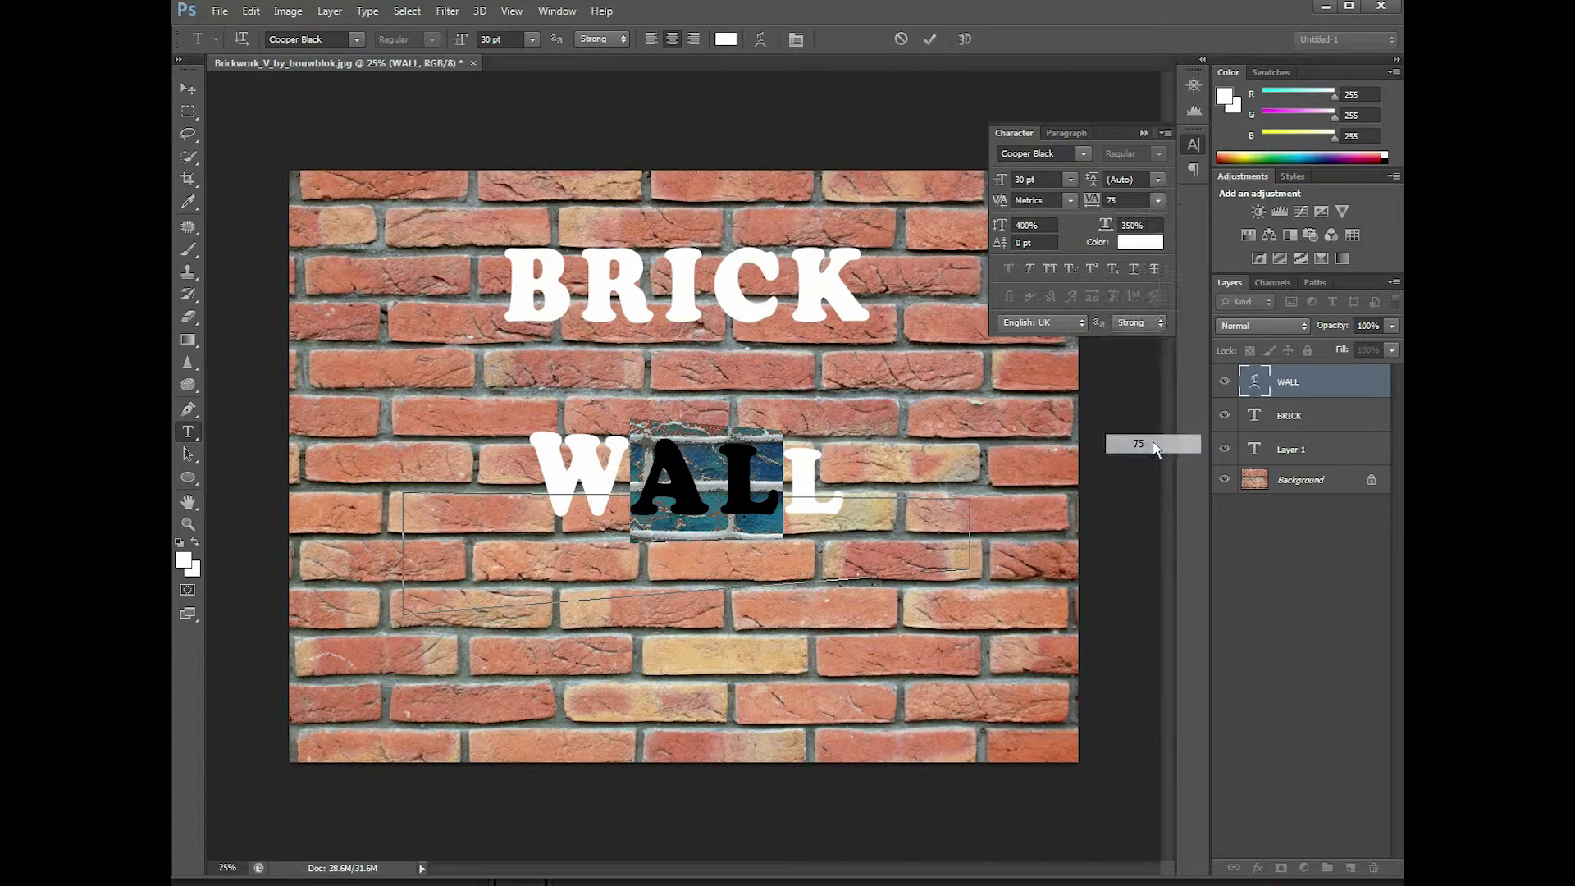
{"action": "left_click", "coordinate": [582, 460]}
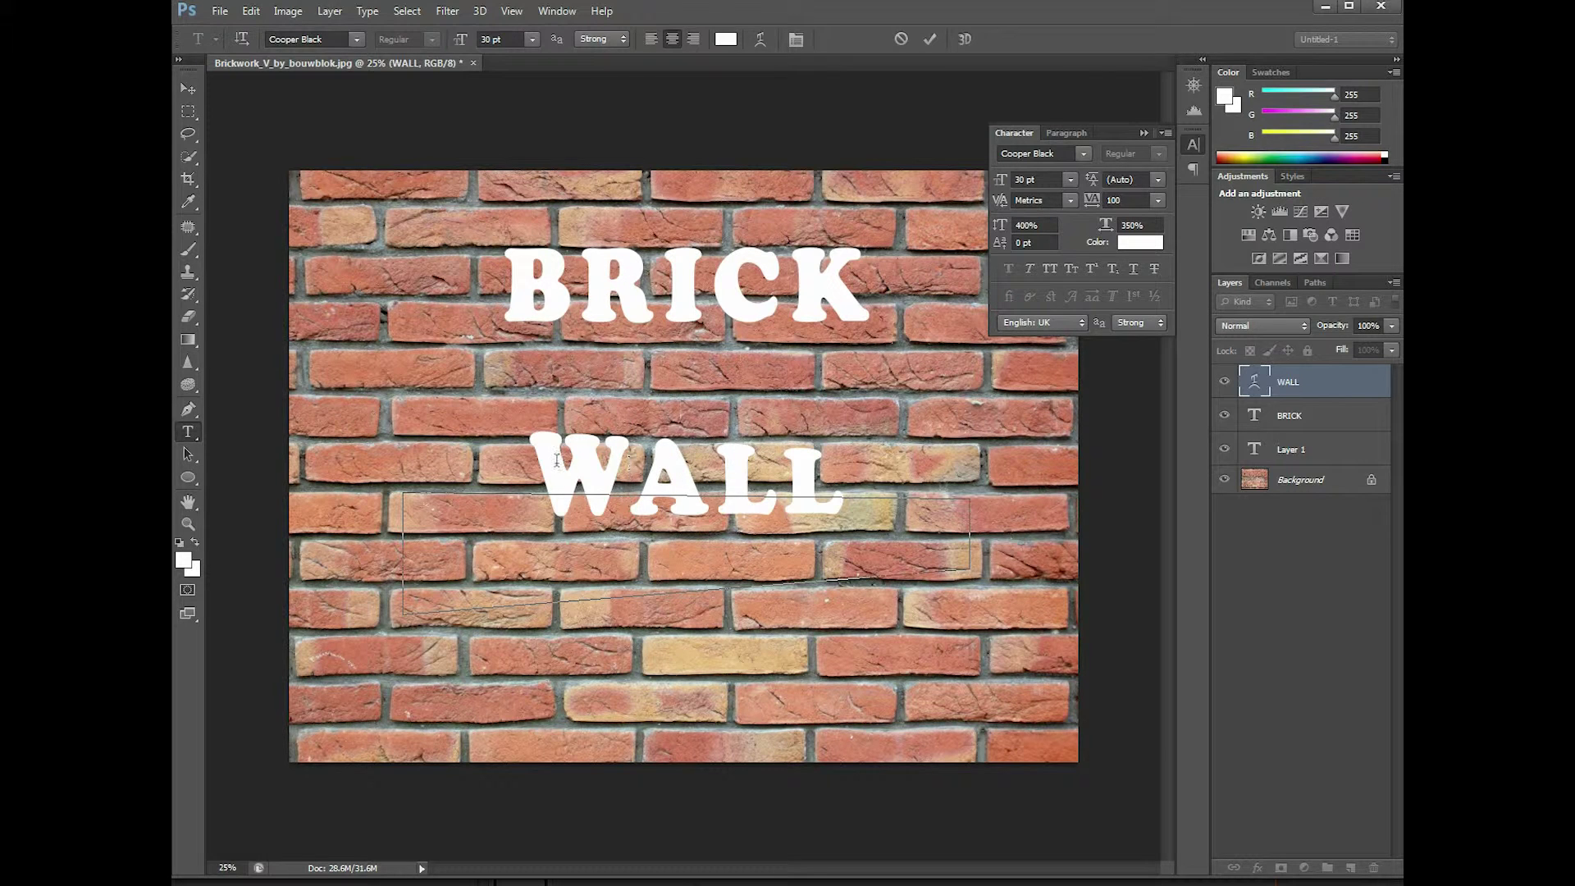
Enlarge the first W of WALL to 36 pt
{"action": "left_click_drag", "start_coordinate": [537, 448], "coordinate": [615, 448]}
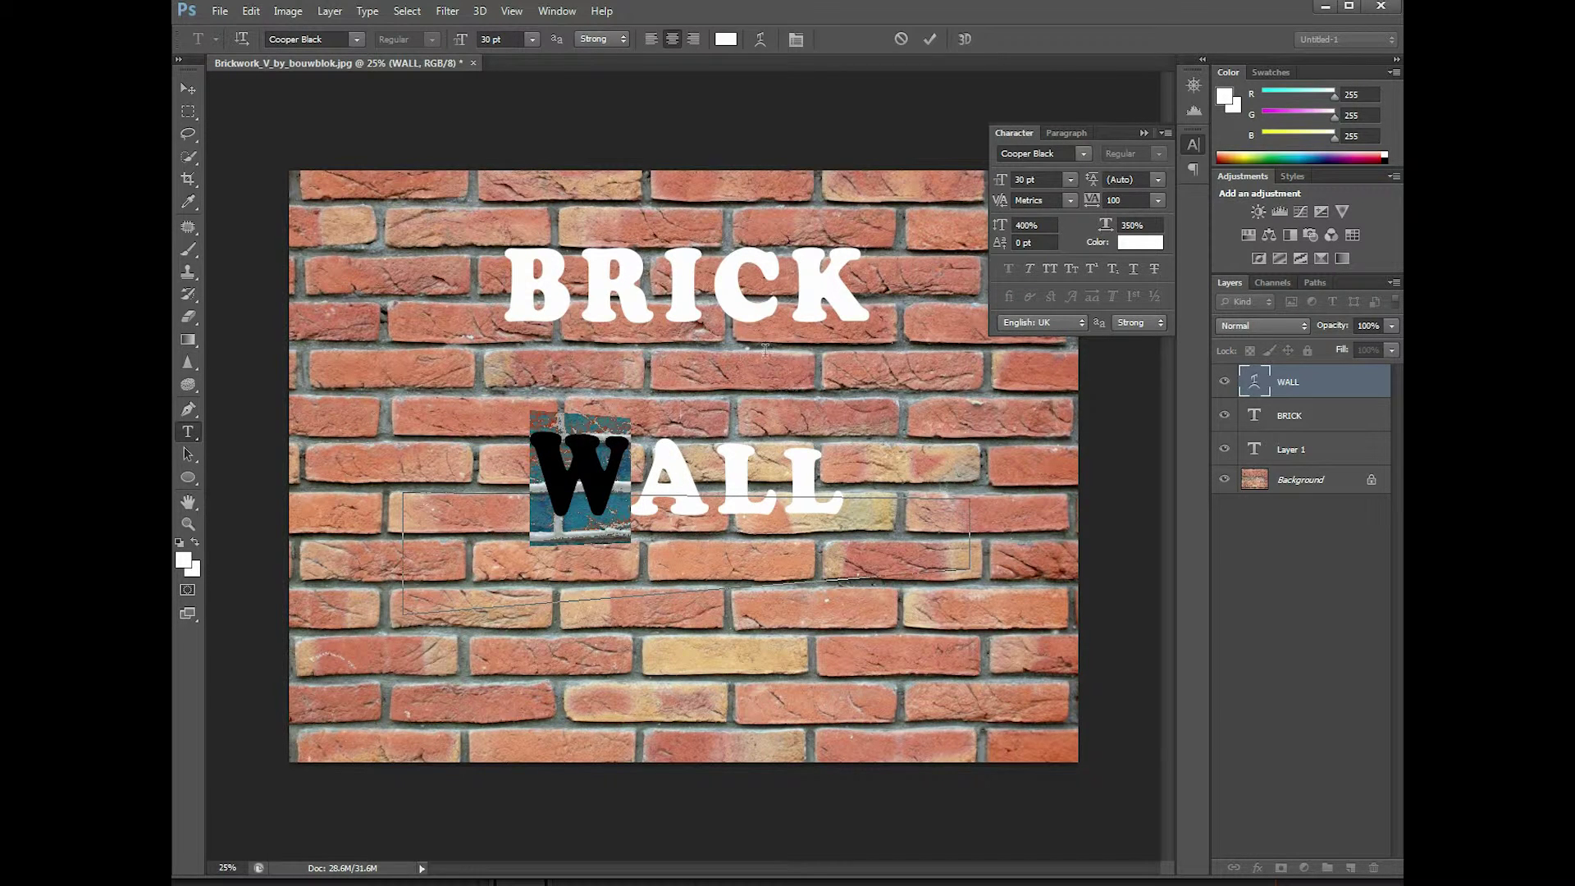
{"action": "left_click", "coordinate": [1070, 179]}
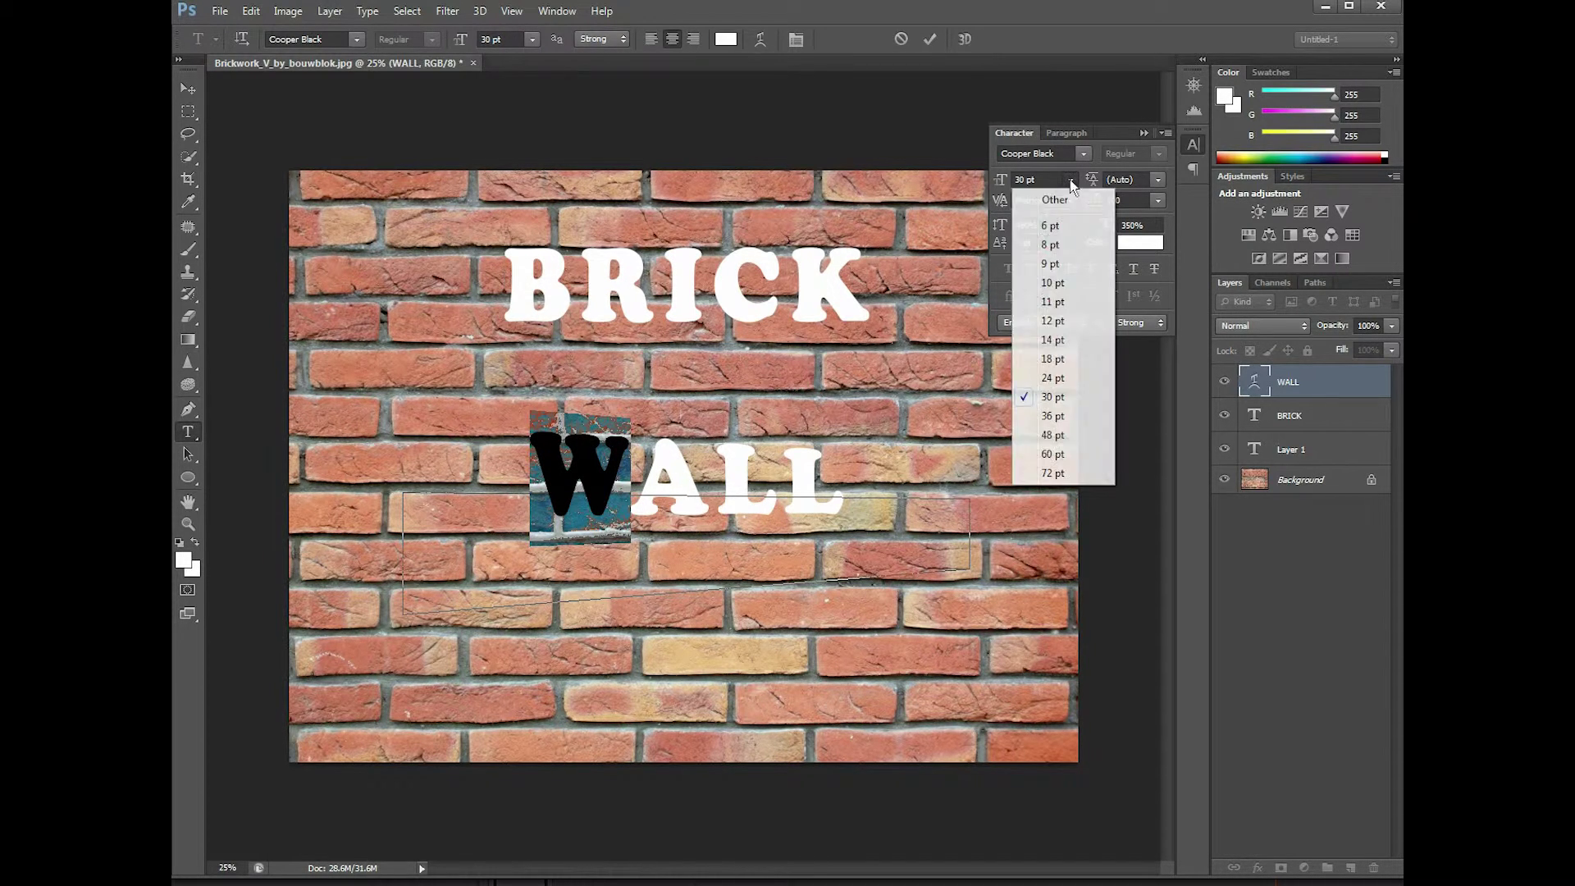
{"action": "left_click", "coordinate": [1060, 417]}
{"action": "left_click", "coordinate": [664, 466]}
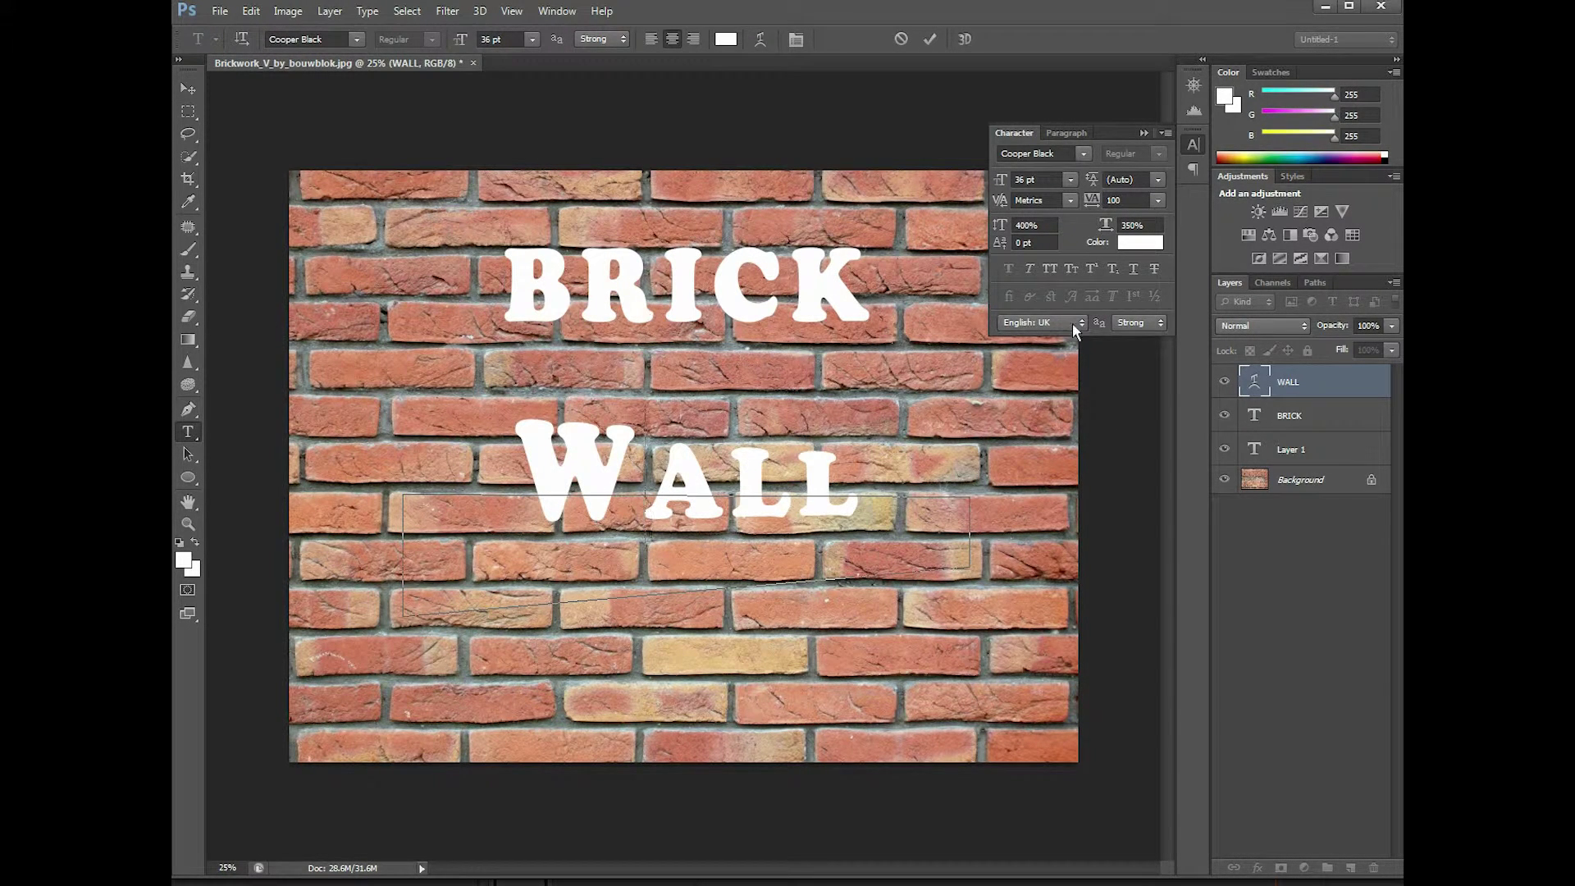
{"action": "left_click", "coordinate": [1287, 418]}
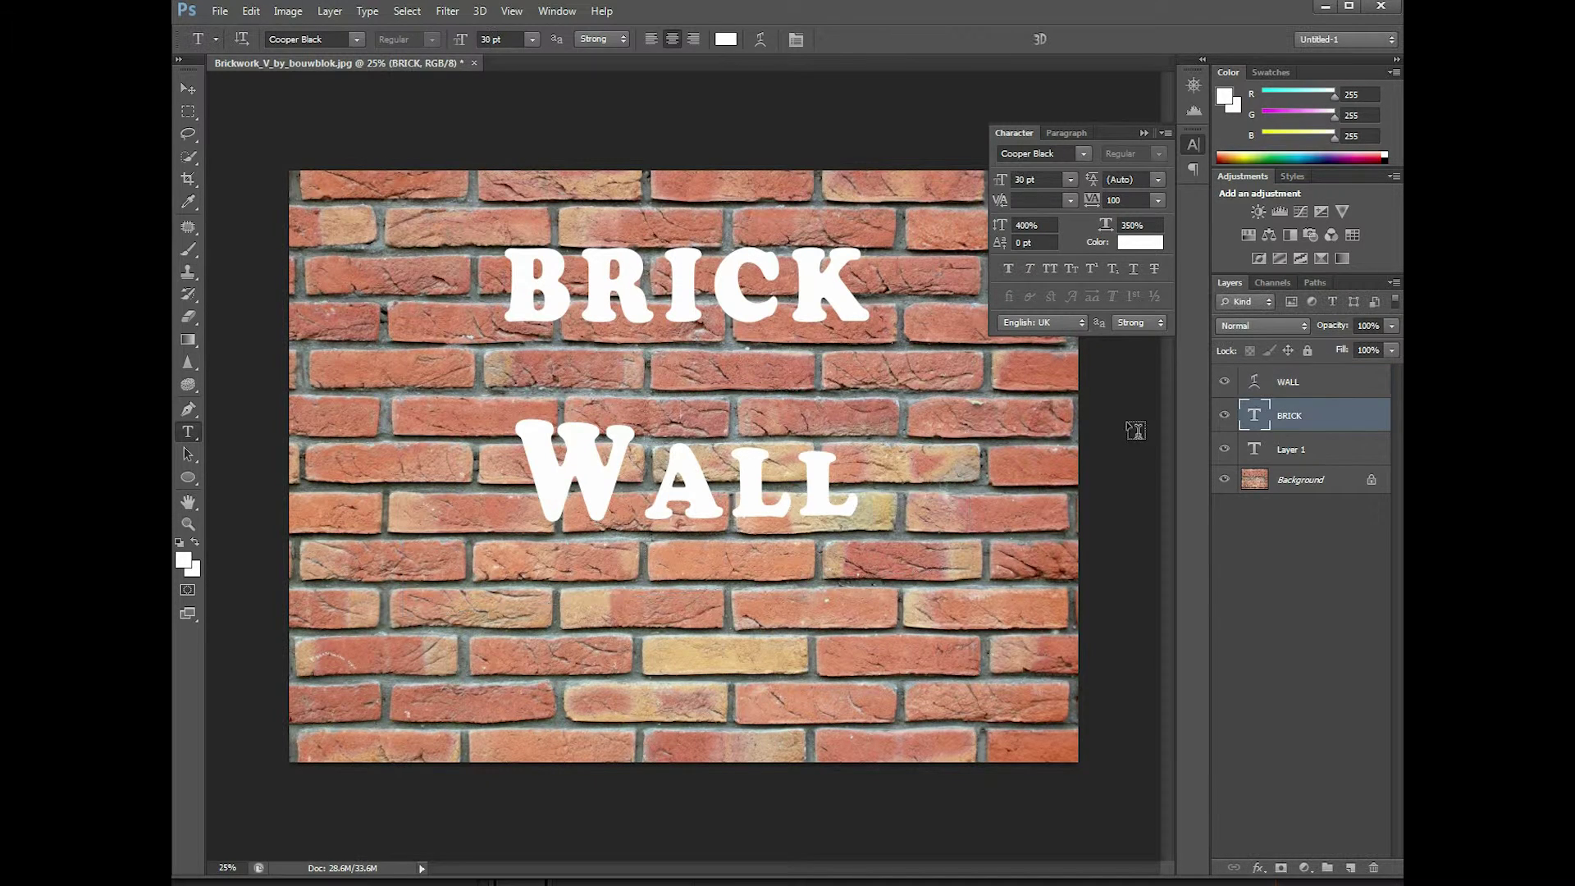
Warp BRICK with Arc style, bend 0 and negative horizontal distortion
{"action": "double_click", "coordinate": [642, 271]}
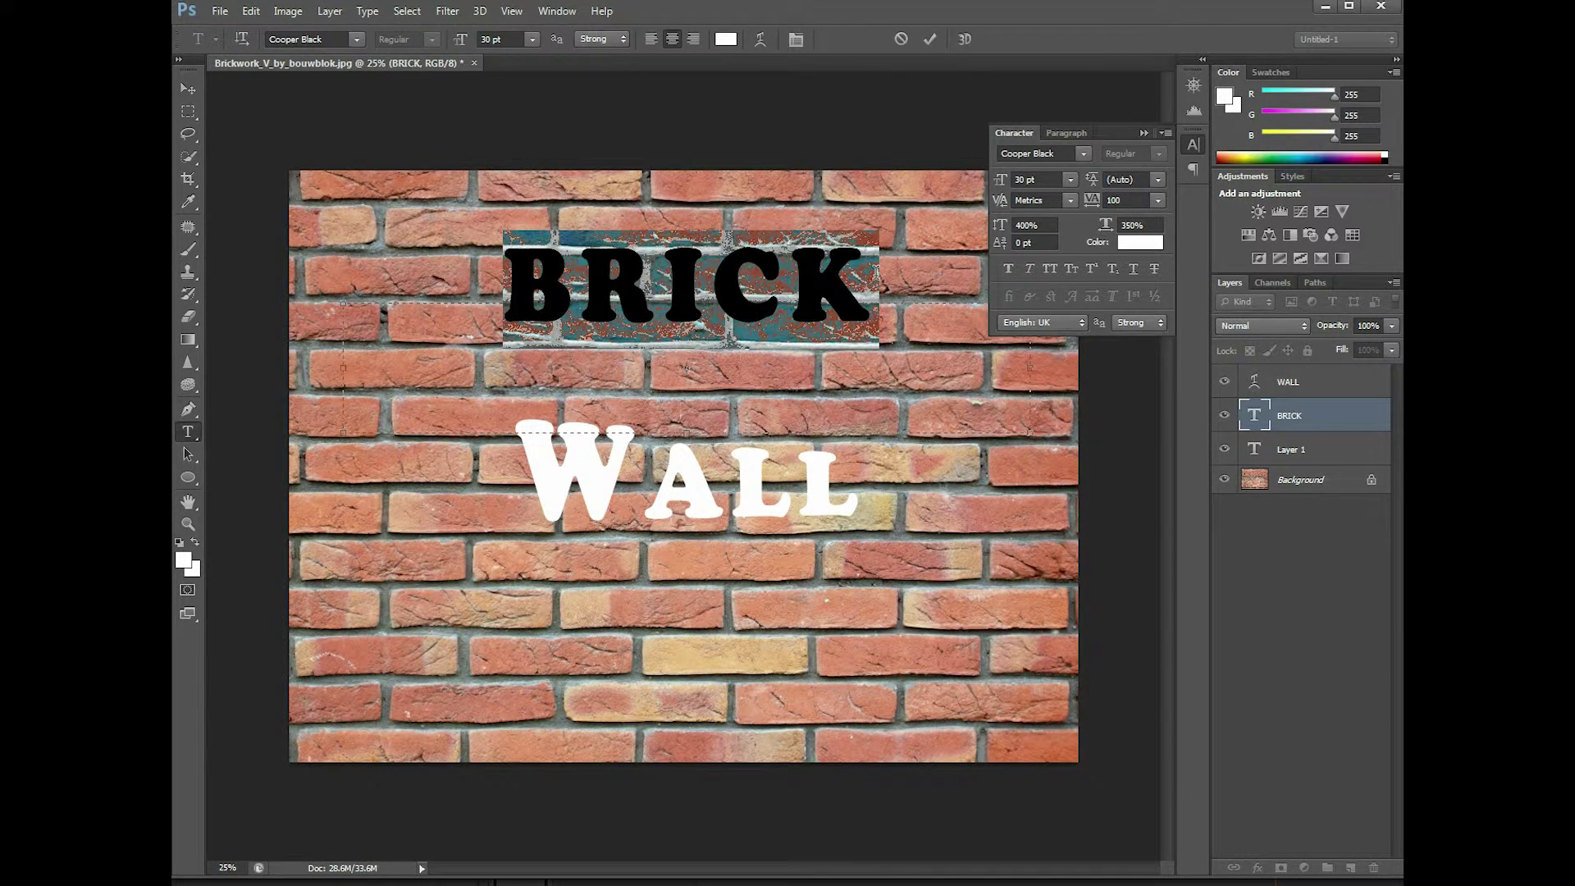
{"action": "left_click", "coordinate": [566, 284]}
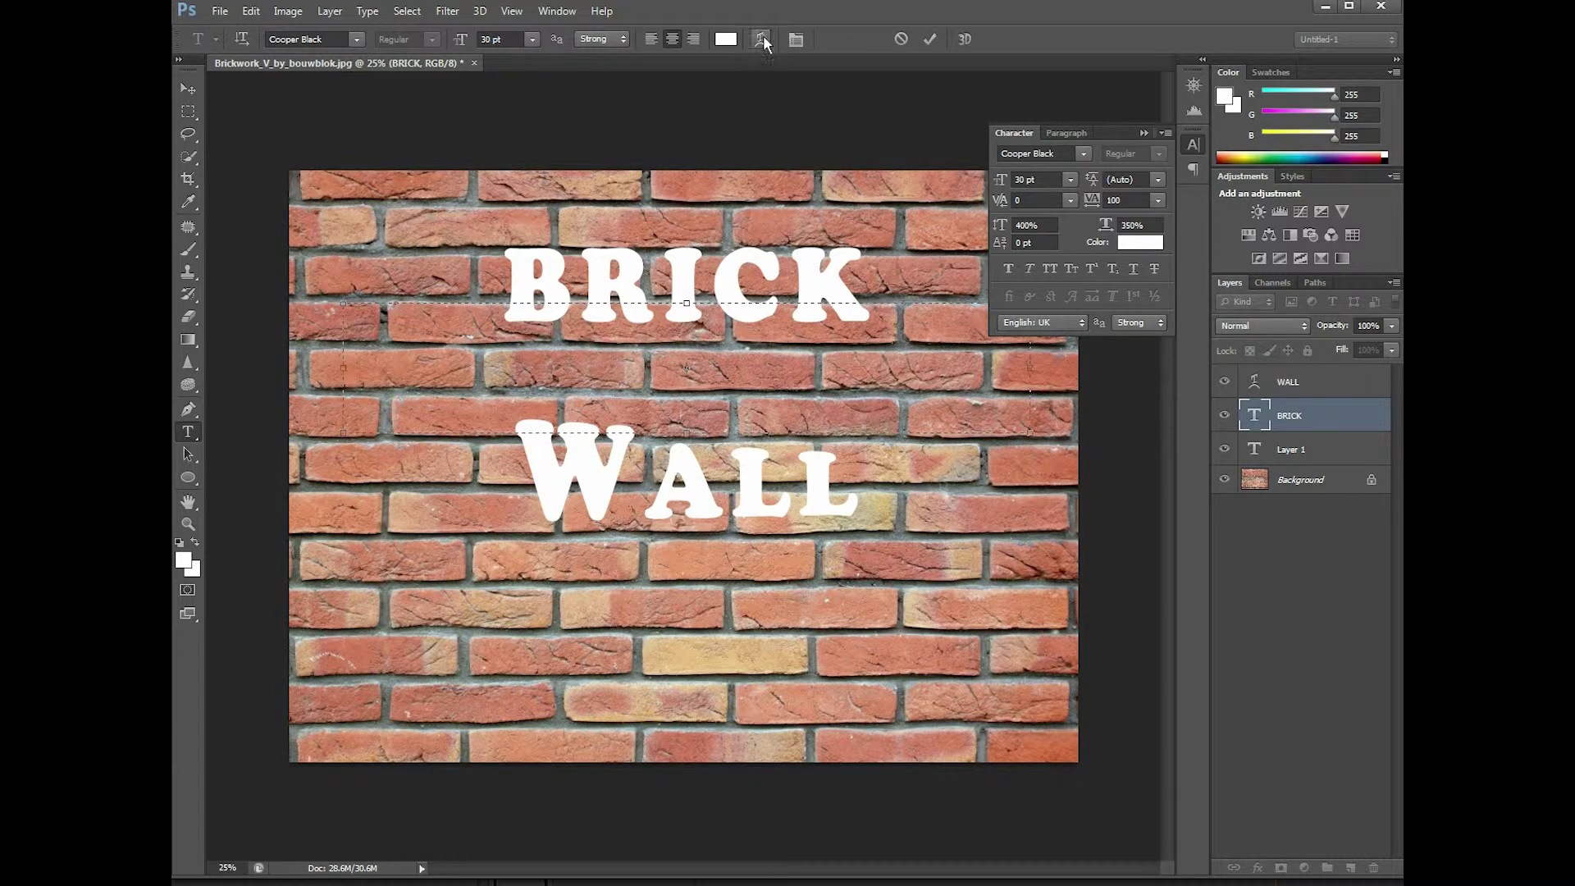
{"action": "left_click", "coordinate": [760, 40]}
{"action": "left_click", "coordinate": [1133, 165]}
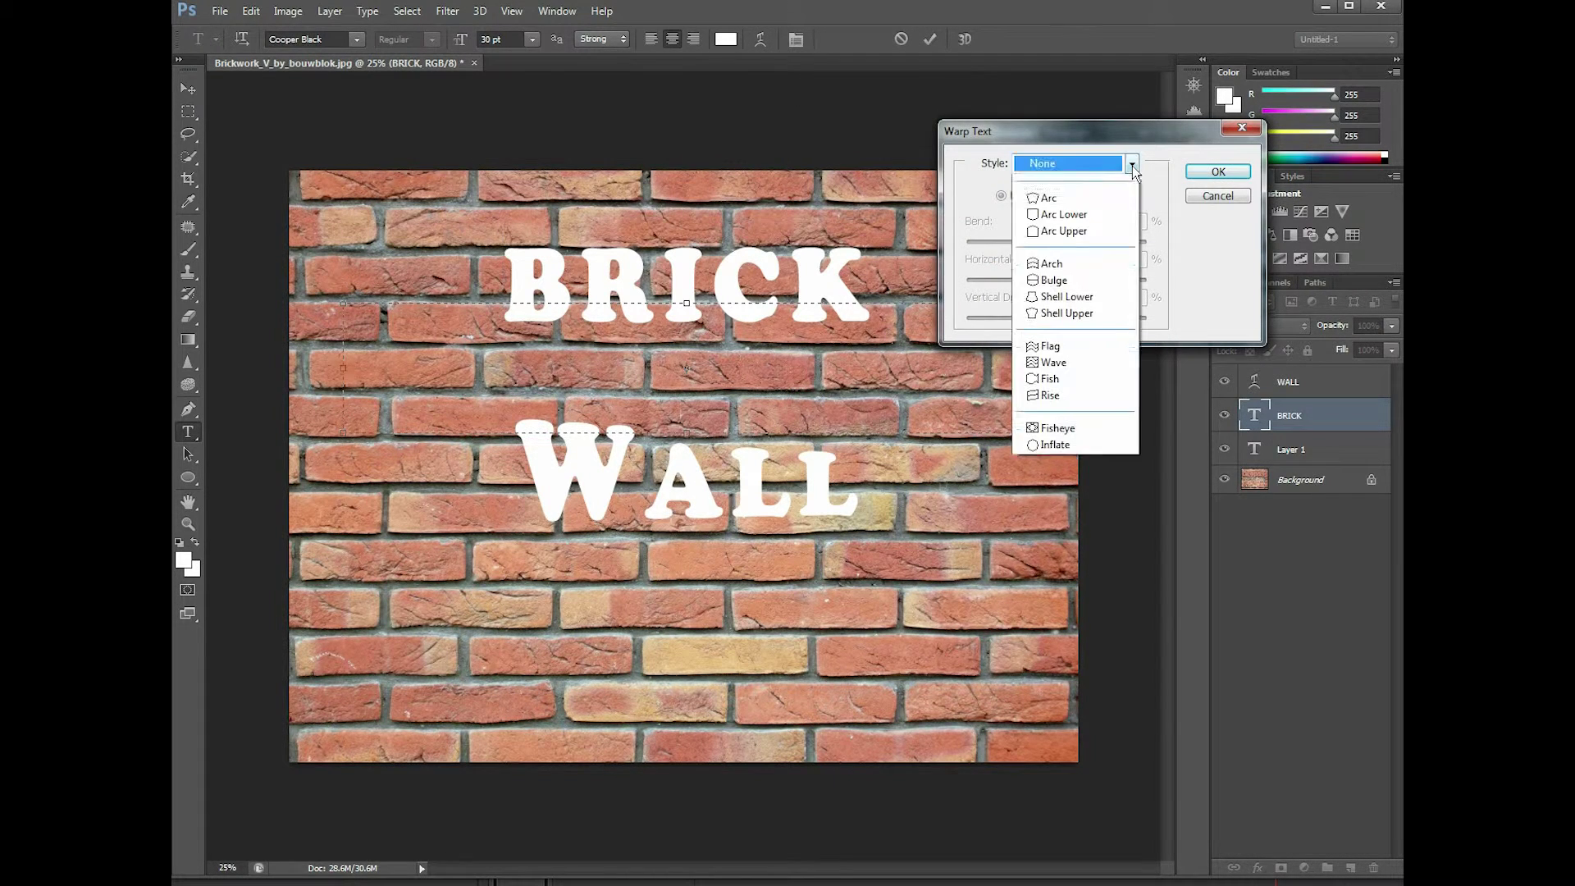
{"action": "left_click", "coordinate": [1058, 195]}
{"action": "left_click_drag", "start_coordinate": [1143, 221], "coordinate": [1115, 220]}
{"action": "type", "text": "0"}
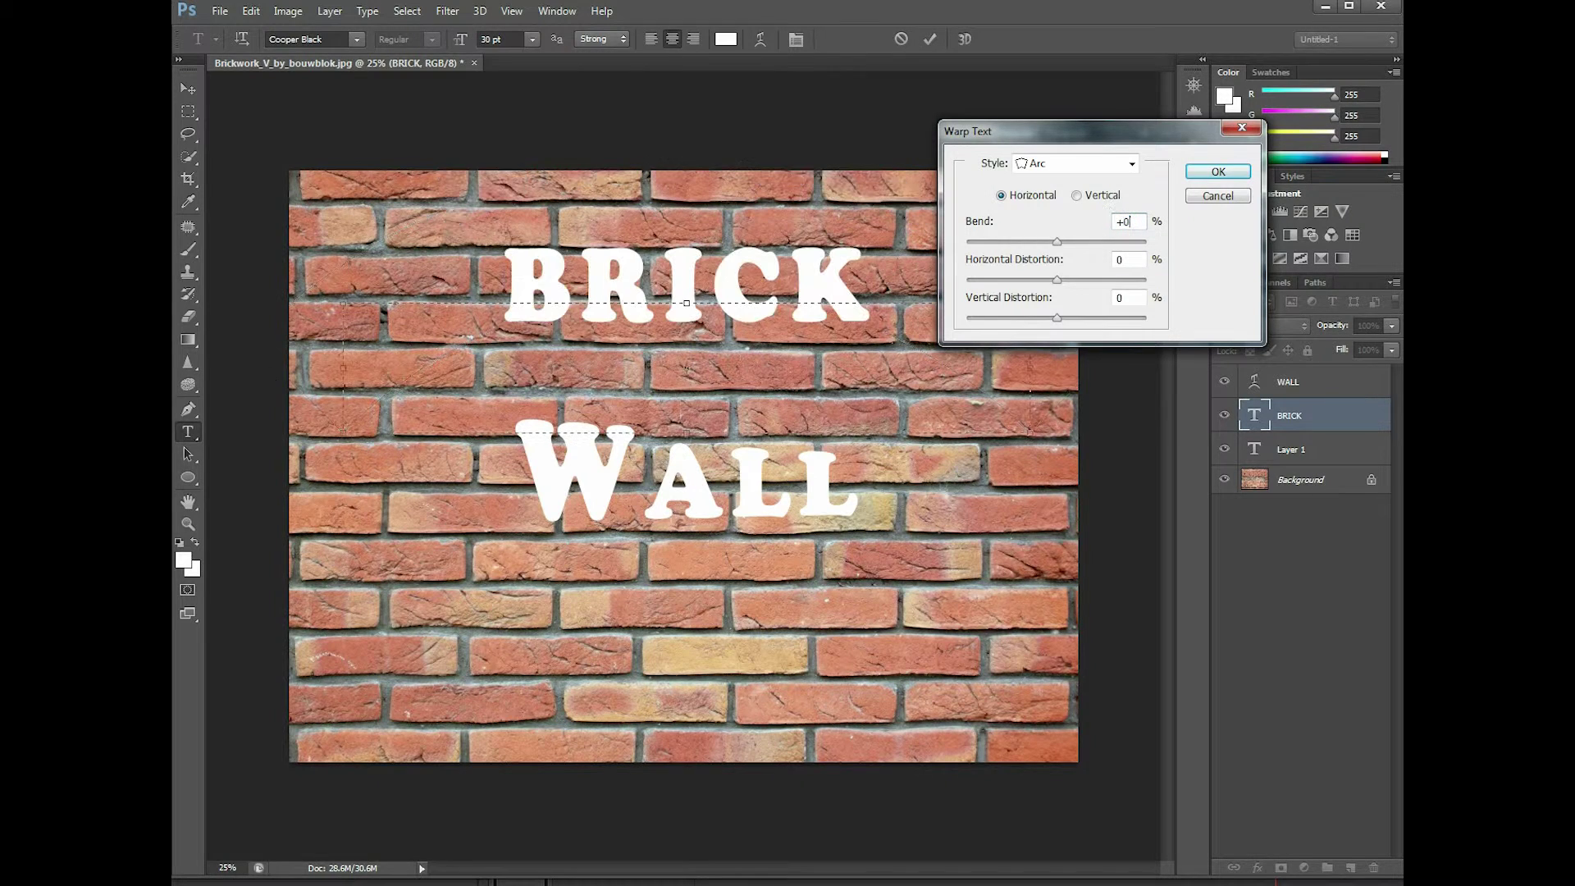
{"action": "left_click_drag", "start_coordinate": [1058, 279], "coordinate": [1025, 279]}
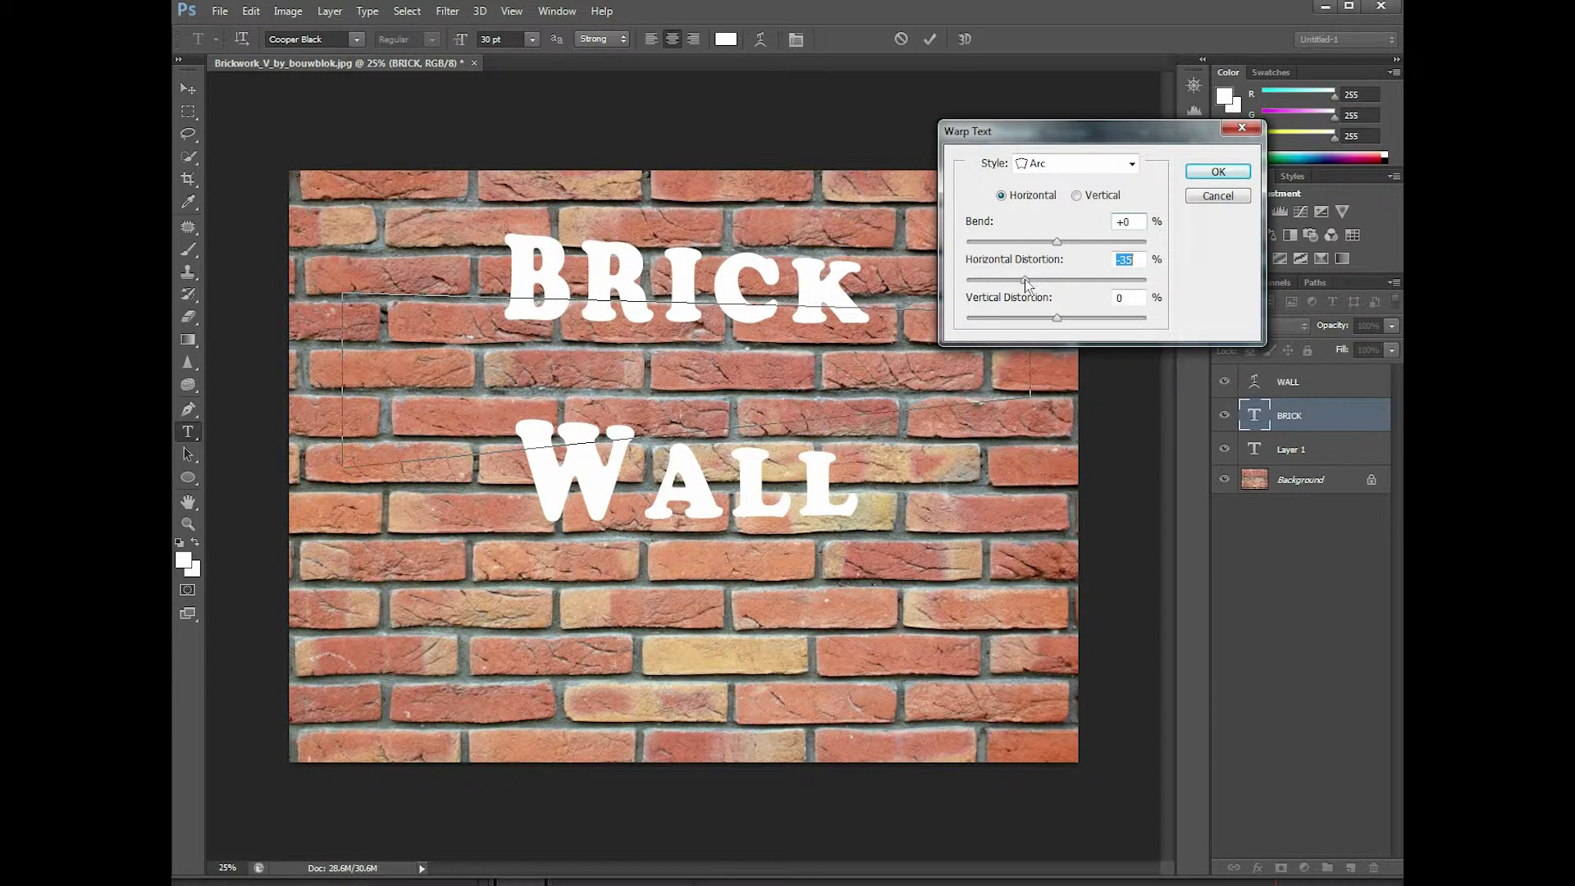
{"action": "left_click", "coordinate": [1219, 172]}
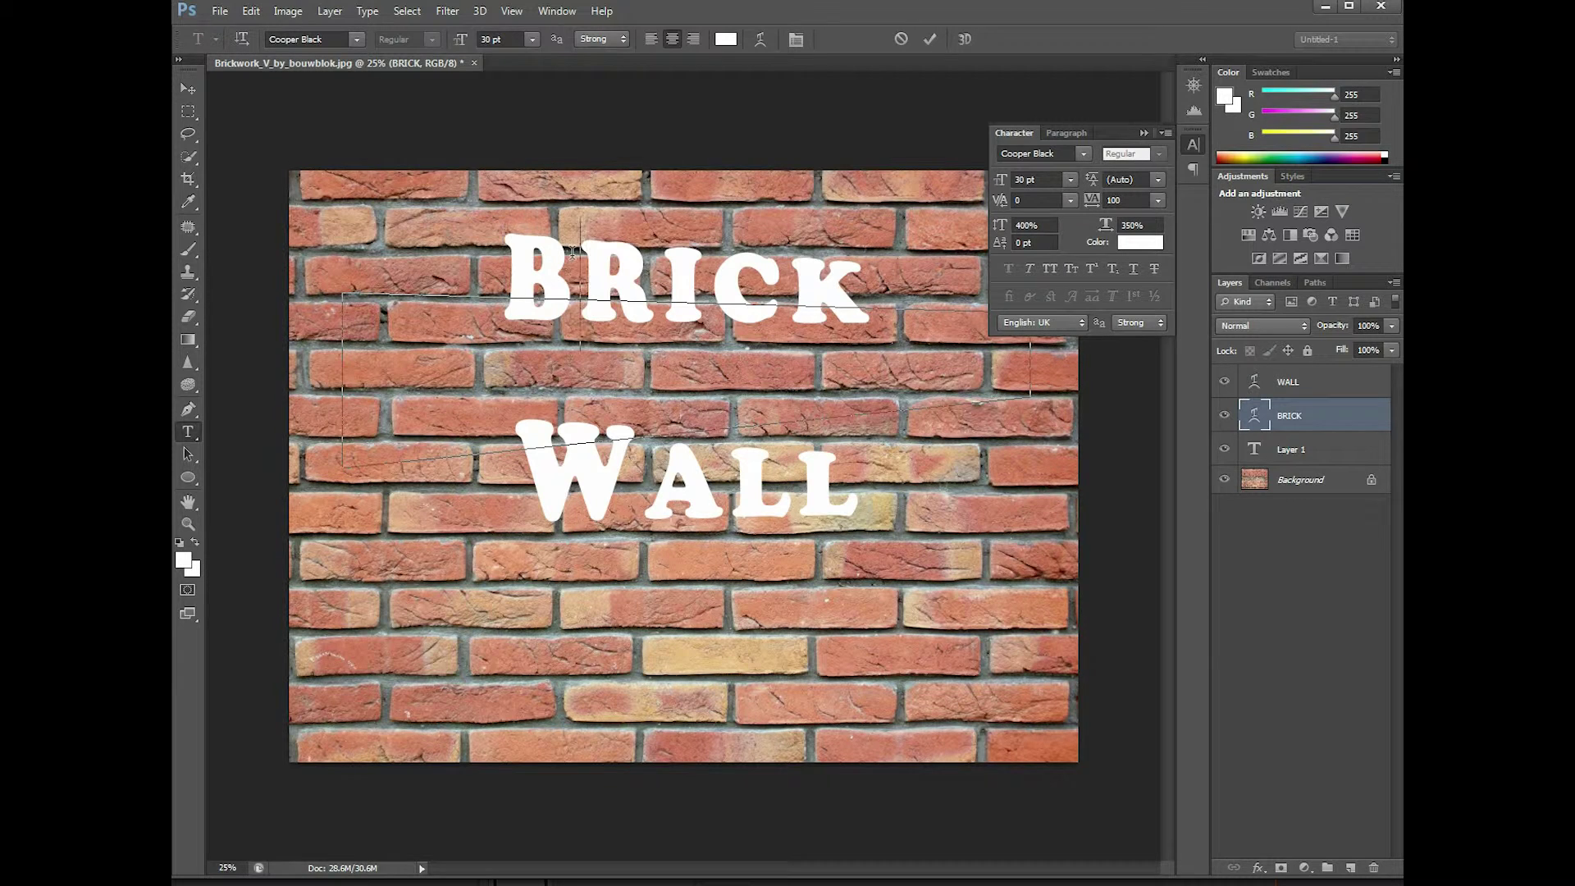
Set tracking 200 on 'BR' and enlarge BRICK's initial B to 36 pt
{"action": "left_click_drag", "start_coordinate": [504, 262], "coordinate": [639, 257]}
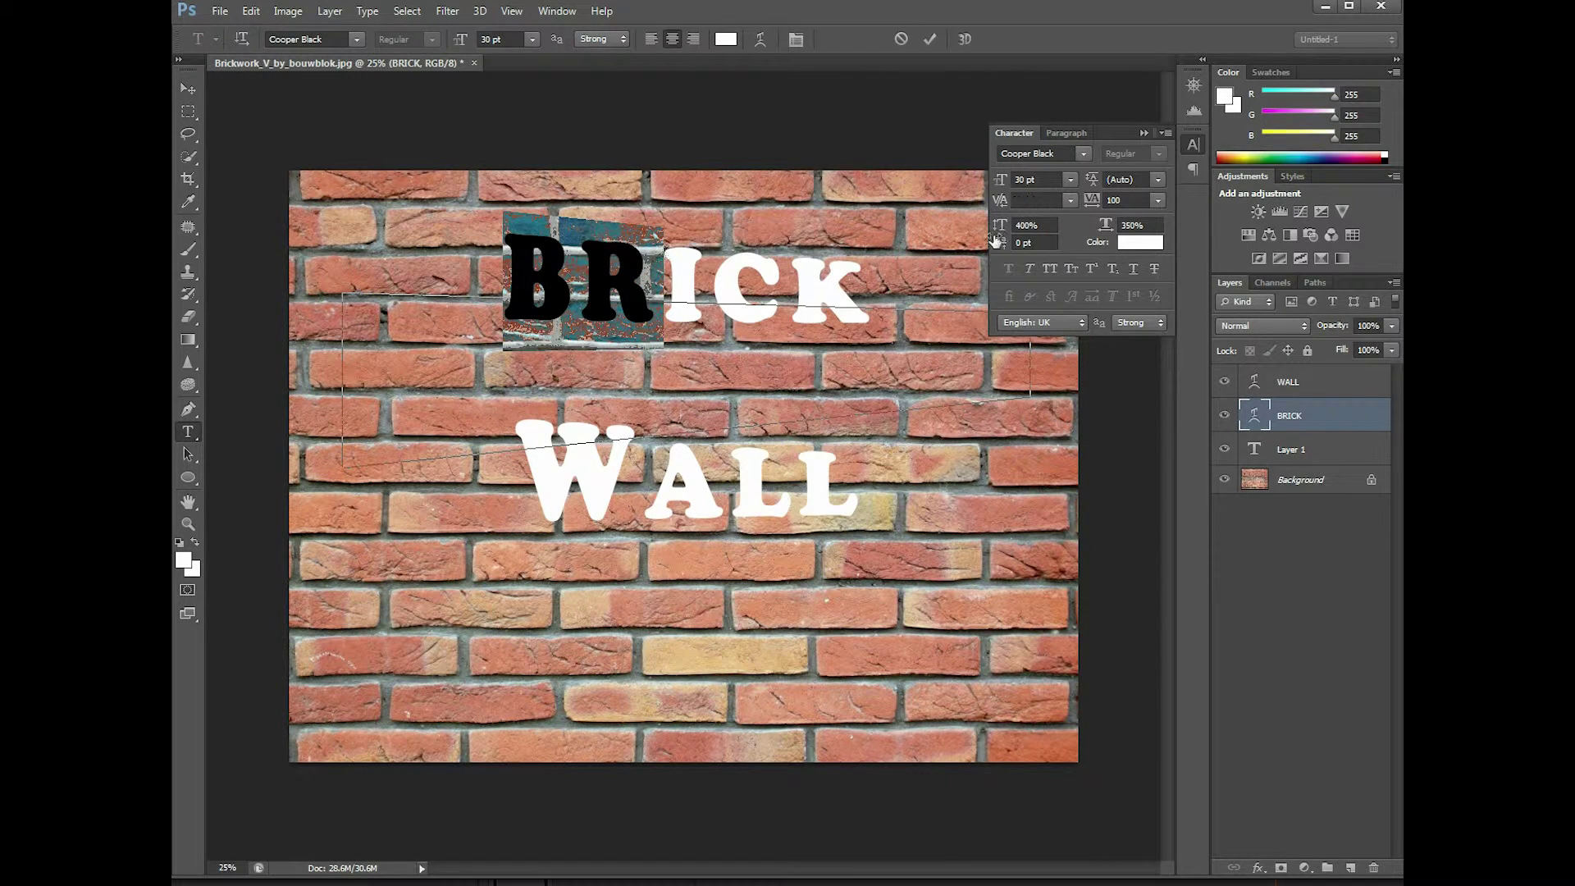
{"action": "left_click", "coordinate": [1158, 200]}
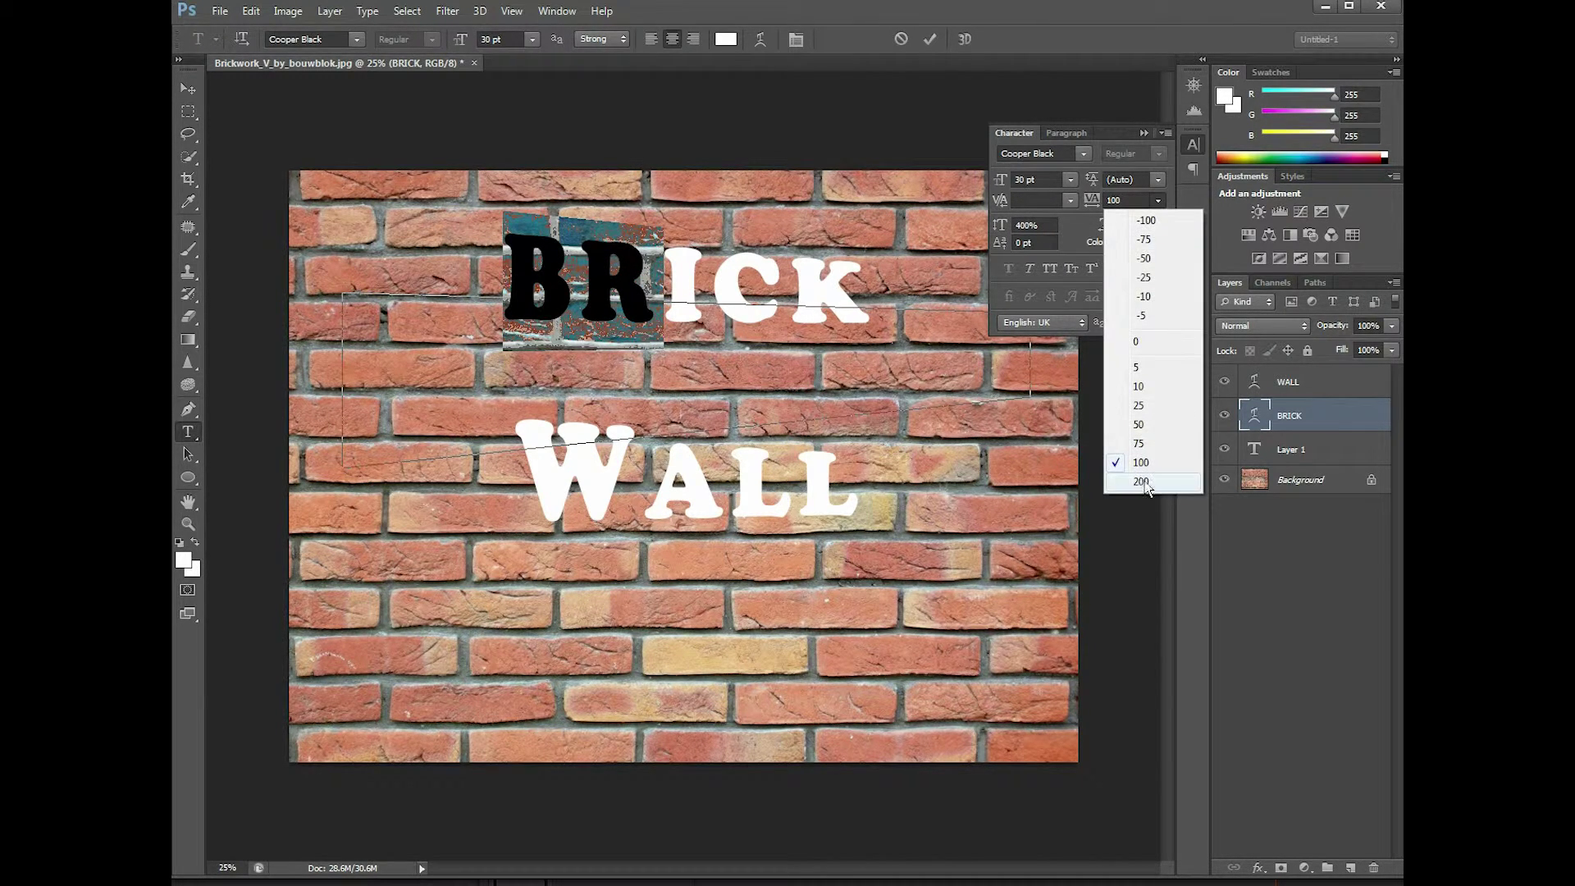
{"action": "left_click", "coordinate": [1140, 481]}
{"action": "left_click", "coordinate": [638, 269]}
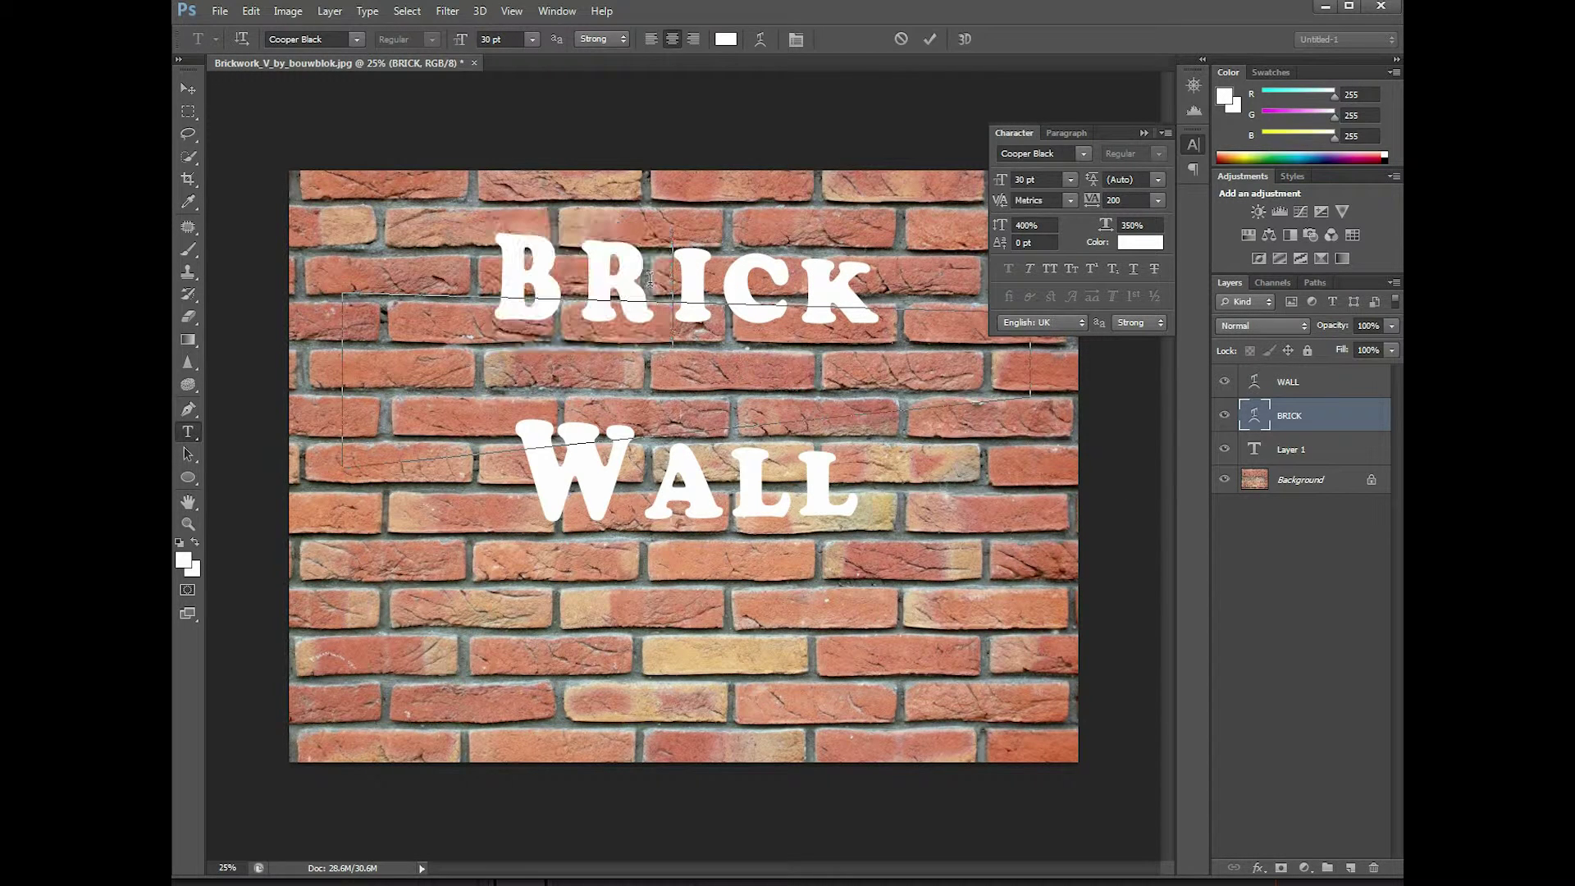
{"action": "left_click_drag", "start_coordinate": [509, 269], "coordinate": [548, 271]}
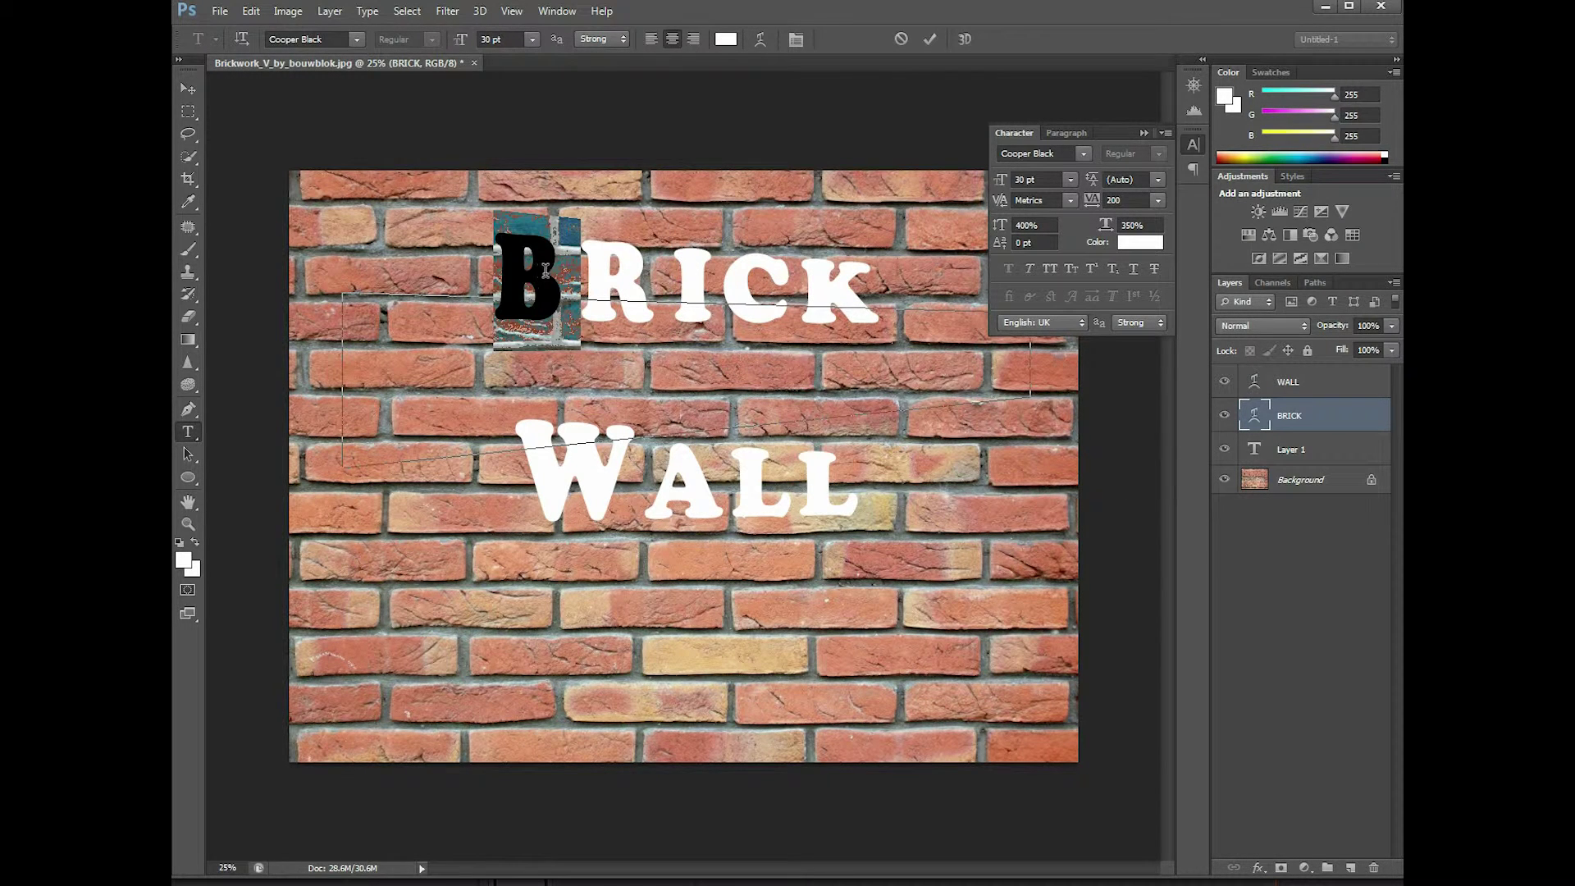
{"action": "left_click", "coordinate": [1071, 180]}
{"action": "left_click", "coordinate": [1058, 416]}
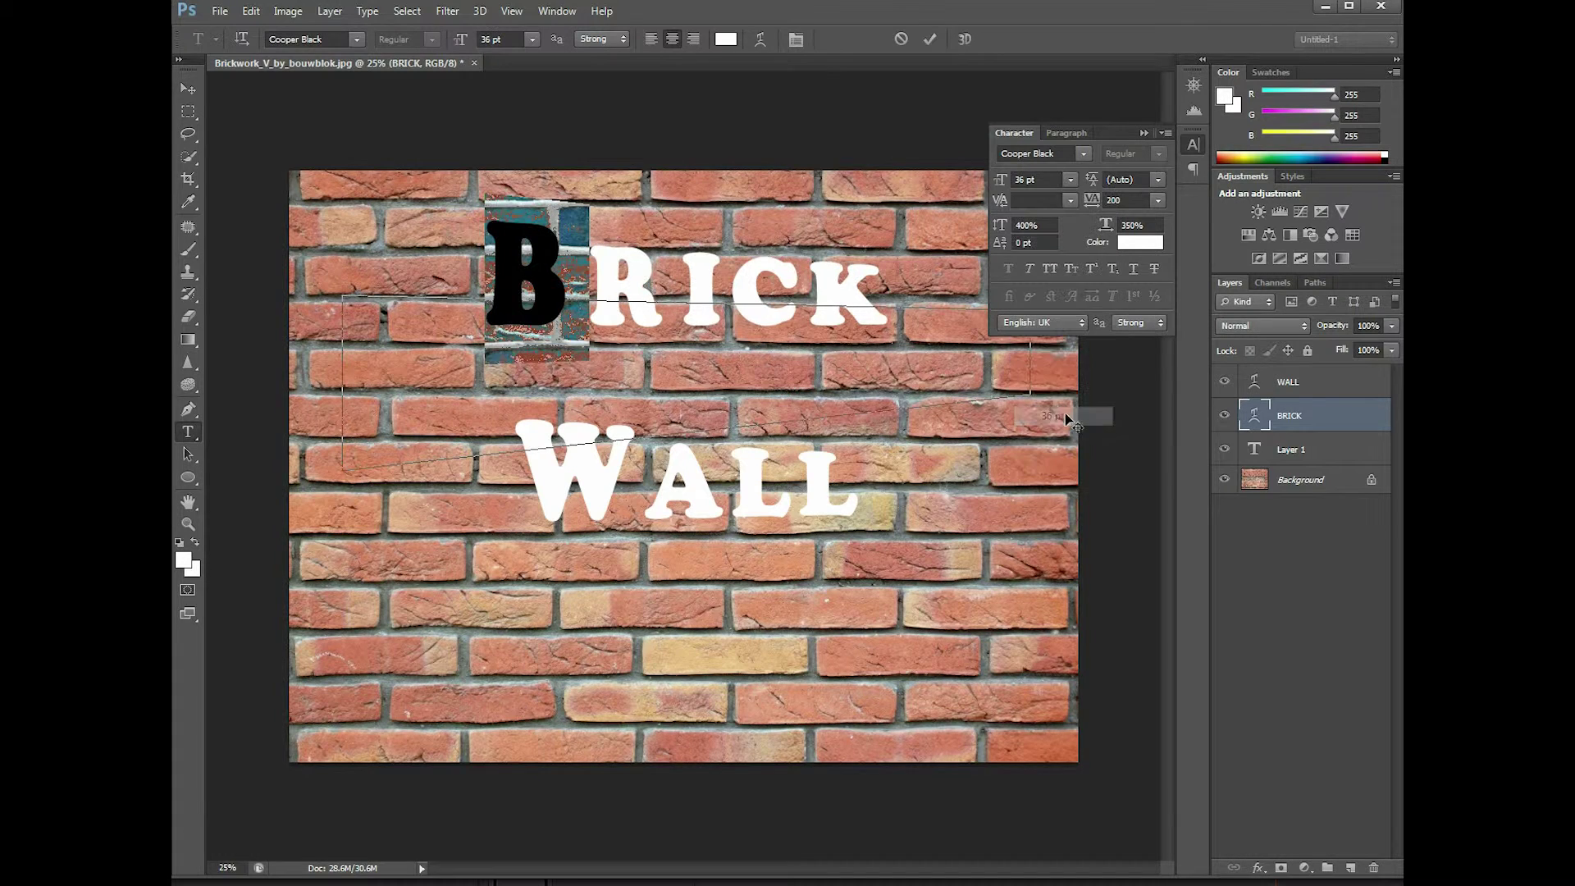
Move BRICK down and left just above WALL and close the Character panel group
{"action": "left_click", "coordinate": [182, 89]}
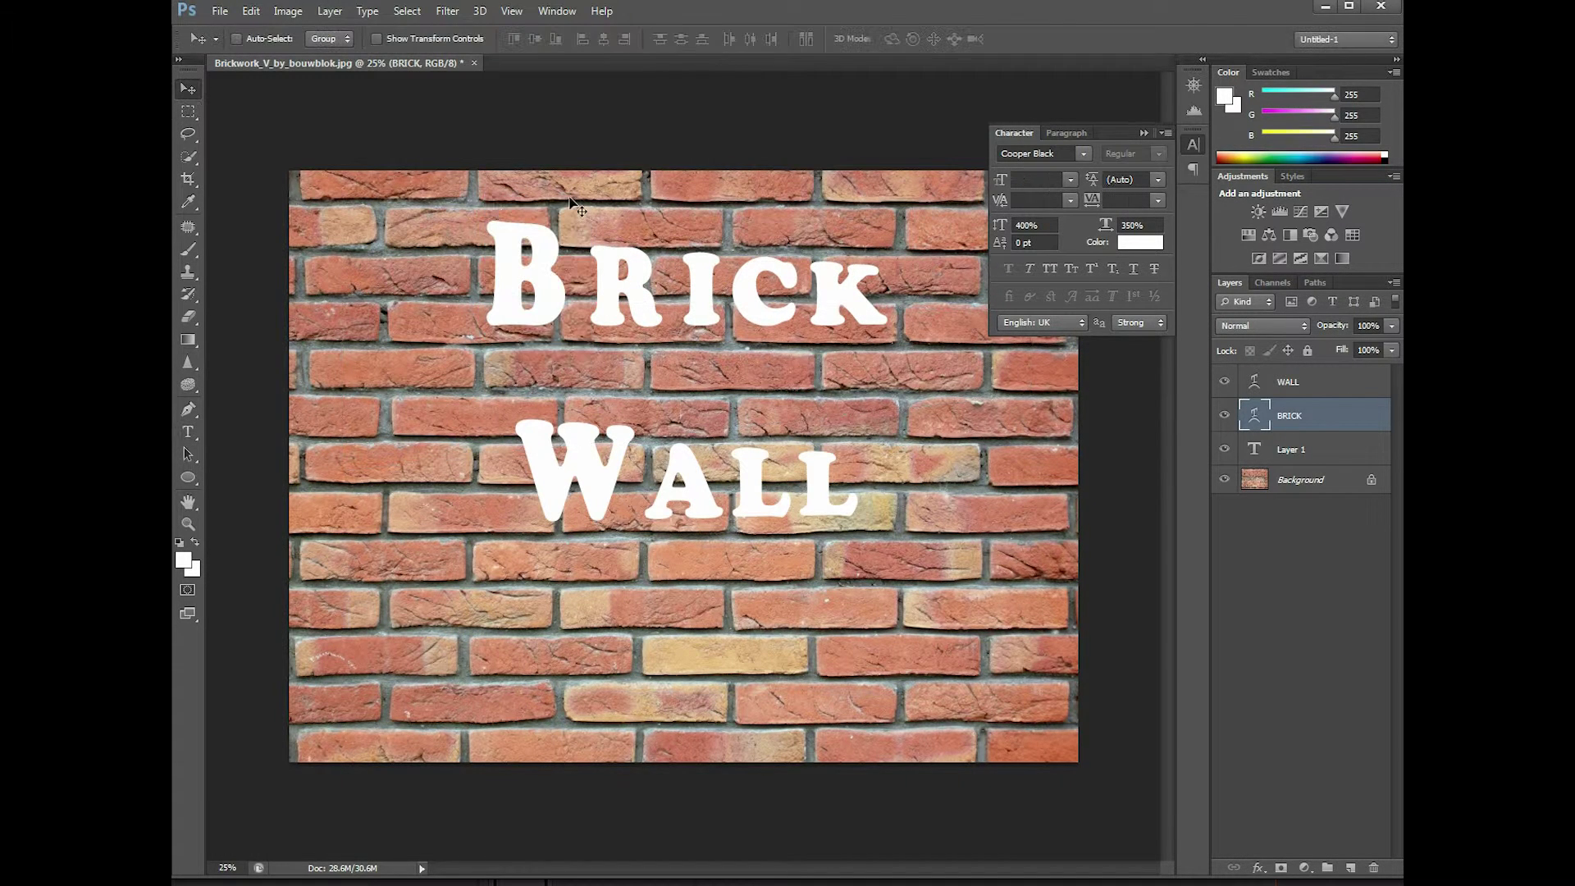
{"action": "left_click_drag", "start_coordinate": [611, 261], "coordinate": [584, 325]}
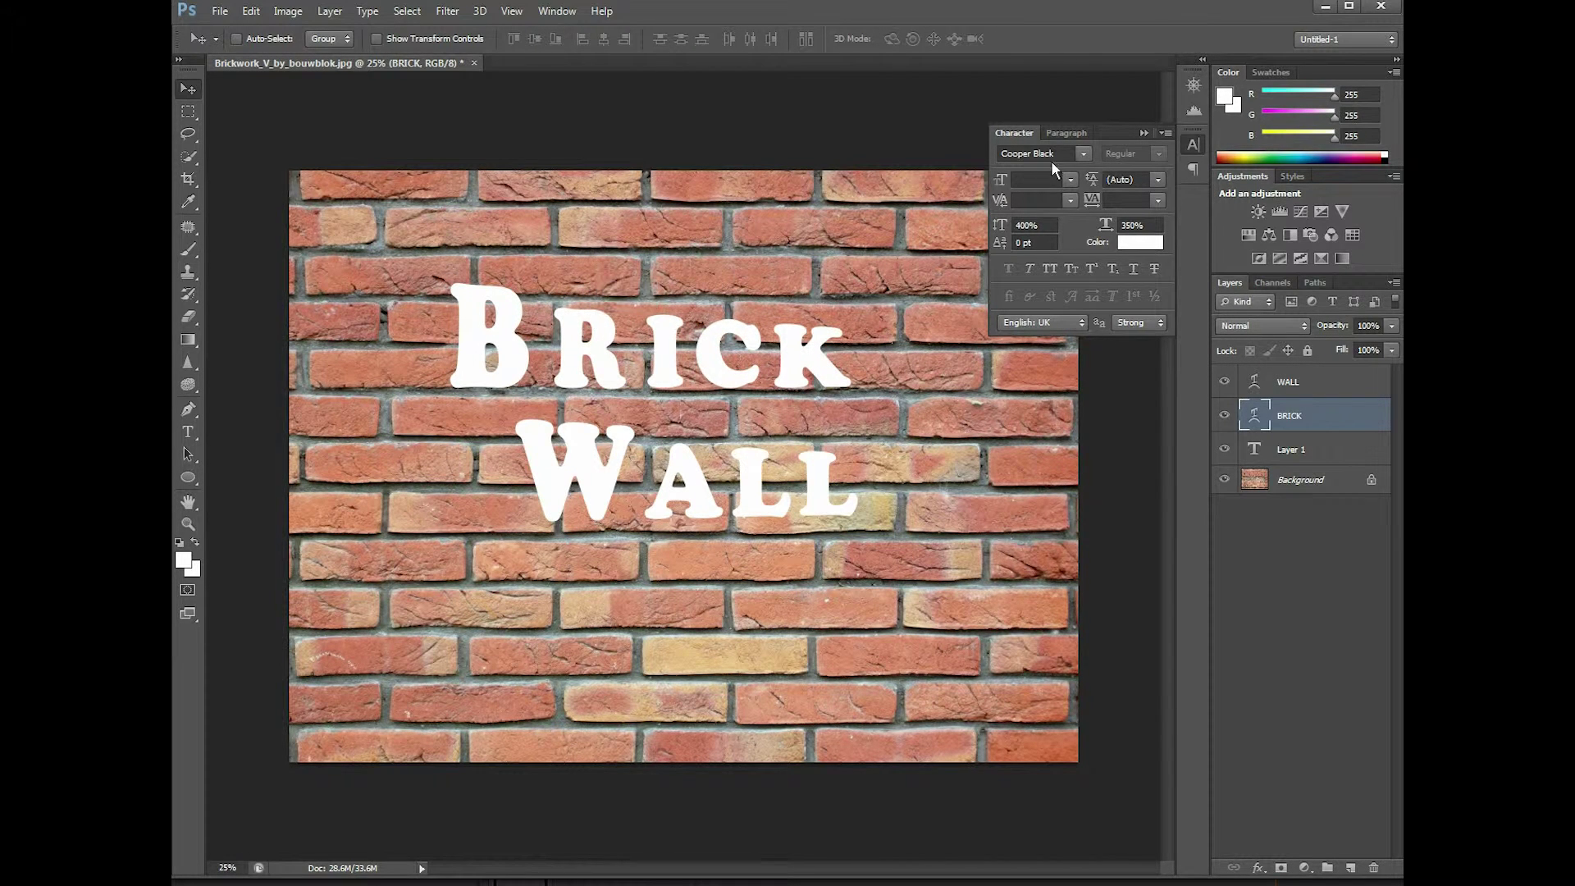
{"action": "left_click", "coordinate": [1165, 133]}
{"action": "left_click", "coordinate": [1240, 448]}
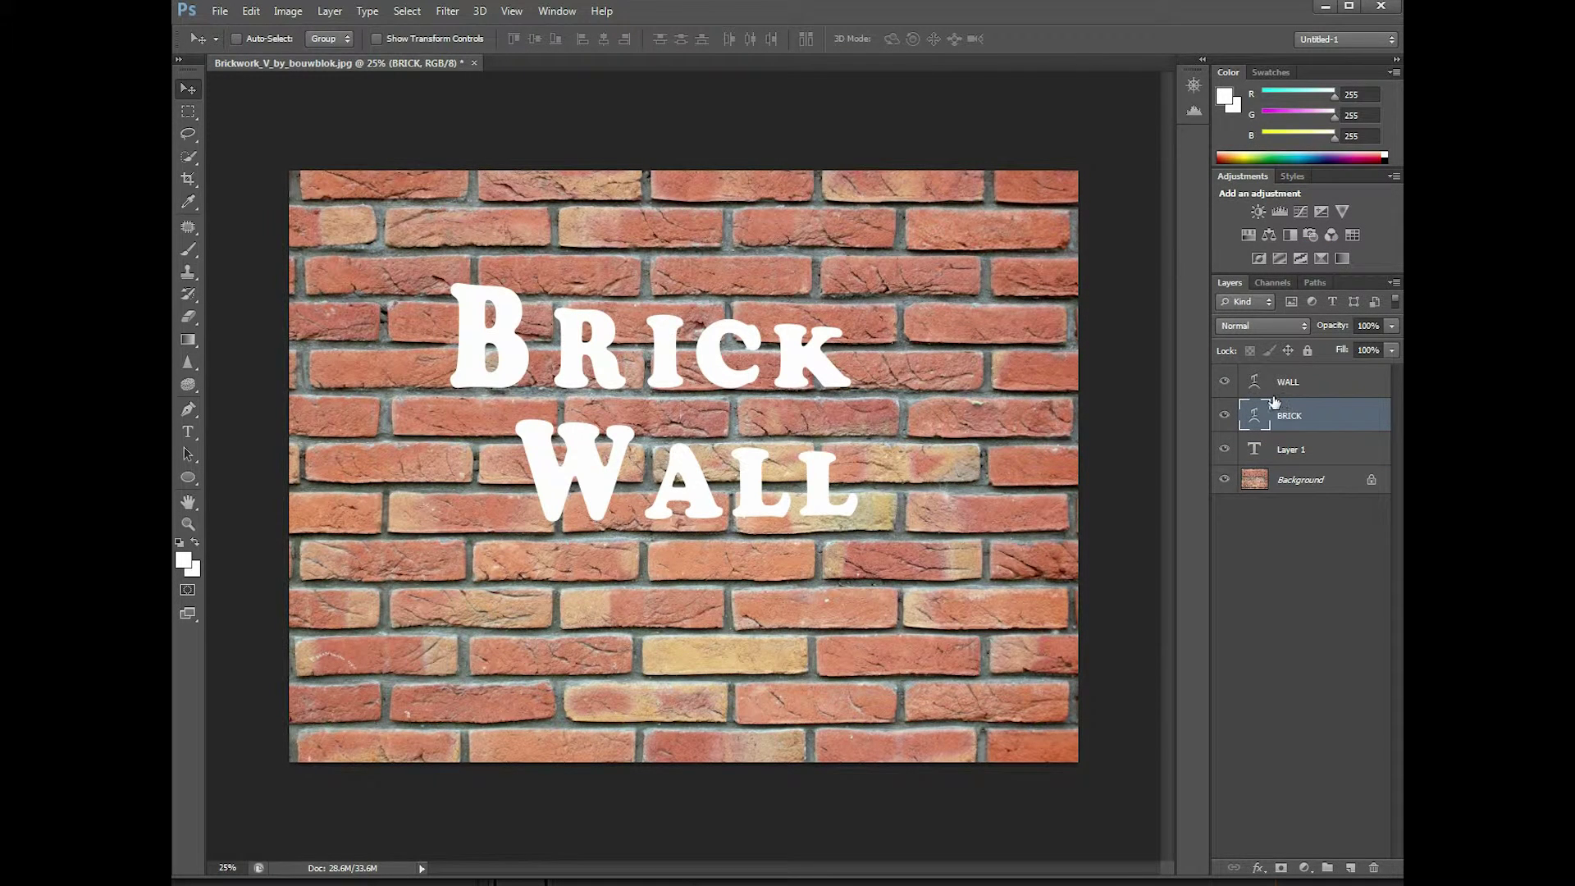
Rotate BRICK about 6.5° counter-clockwise so it rises to the right
{"action": "key", "text": "ctrl+t"}
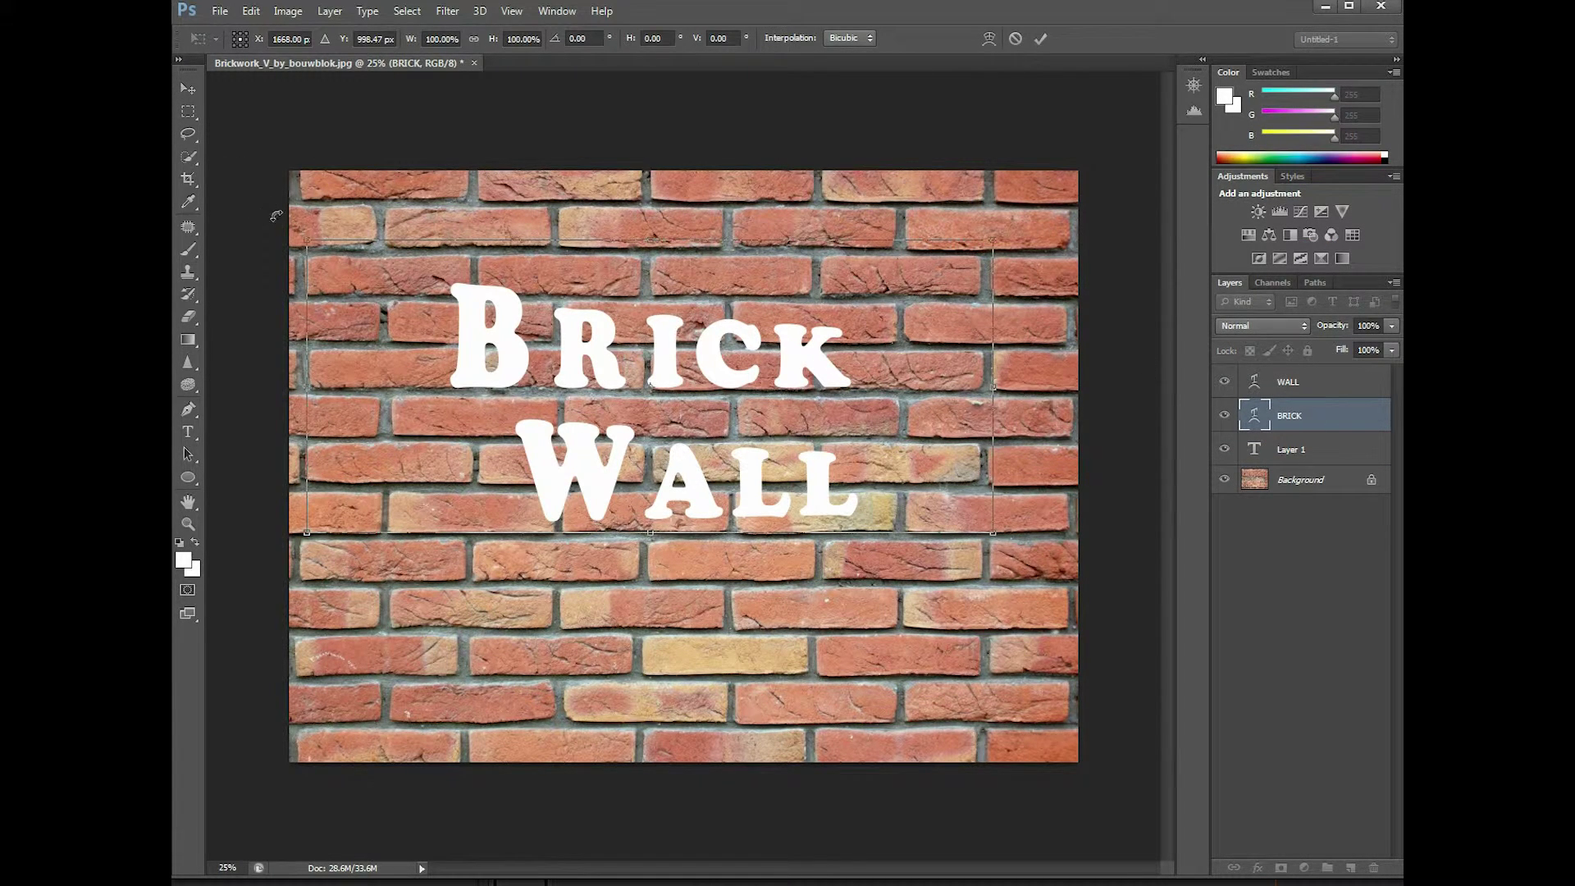
{"action": "left_click_drag", "start_coordinate": [1022, 228], "coordinate": [1011, 172]}
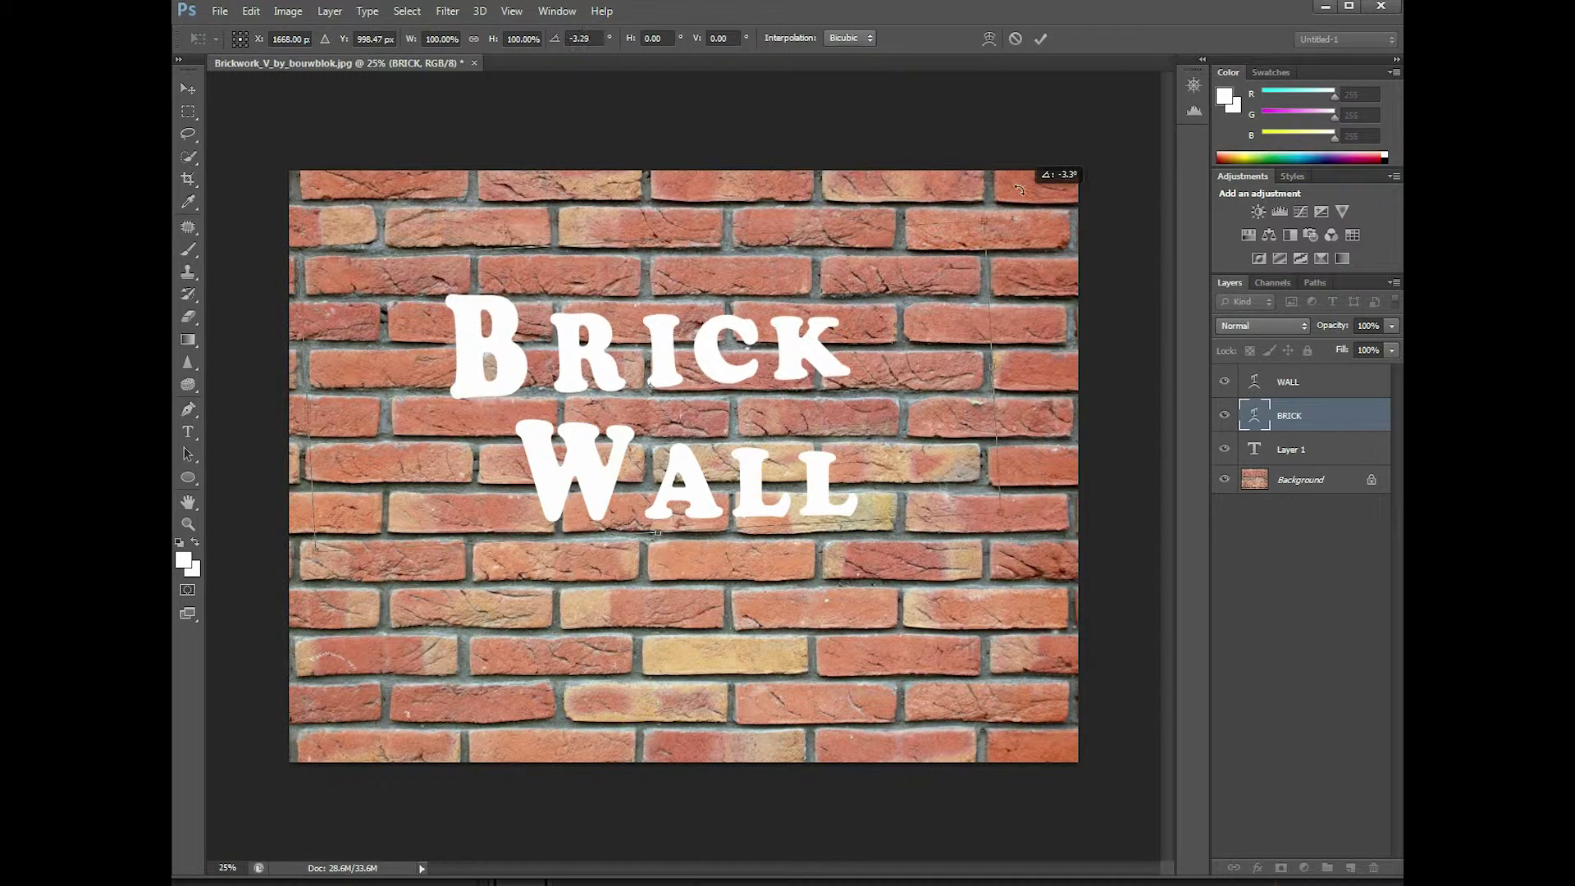
{"action": "left_click_drag", "start_coordinate": [1012, 172], "coordinate": [1009, 182]}
{"action": "key", "text": "Return"}
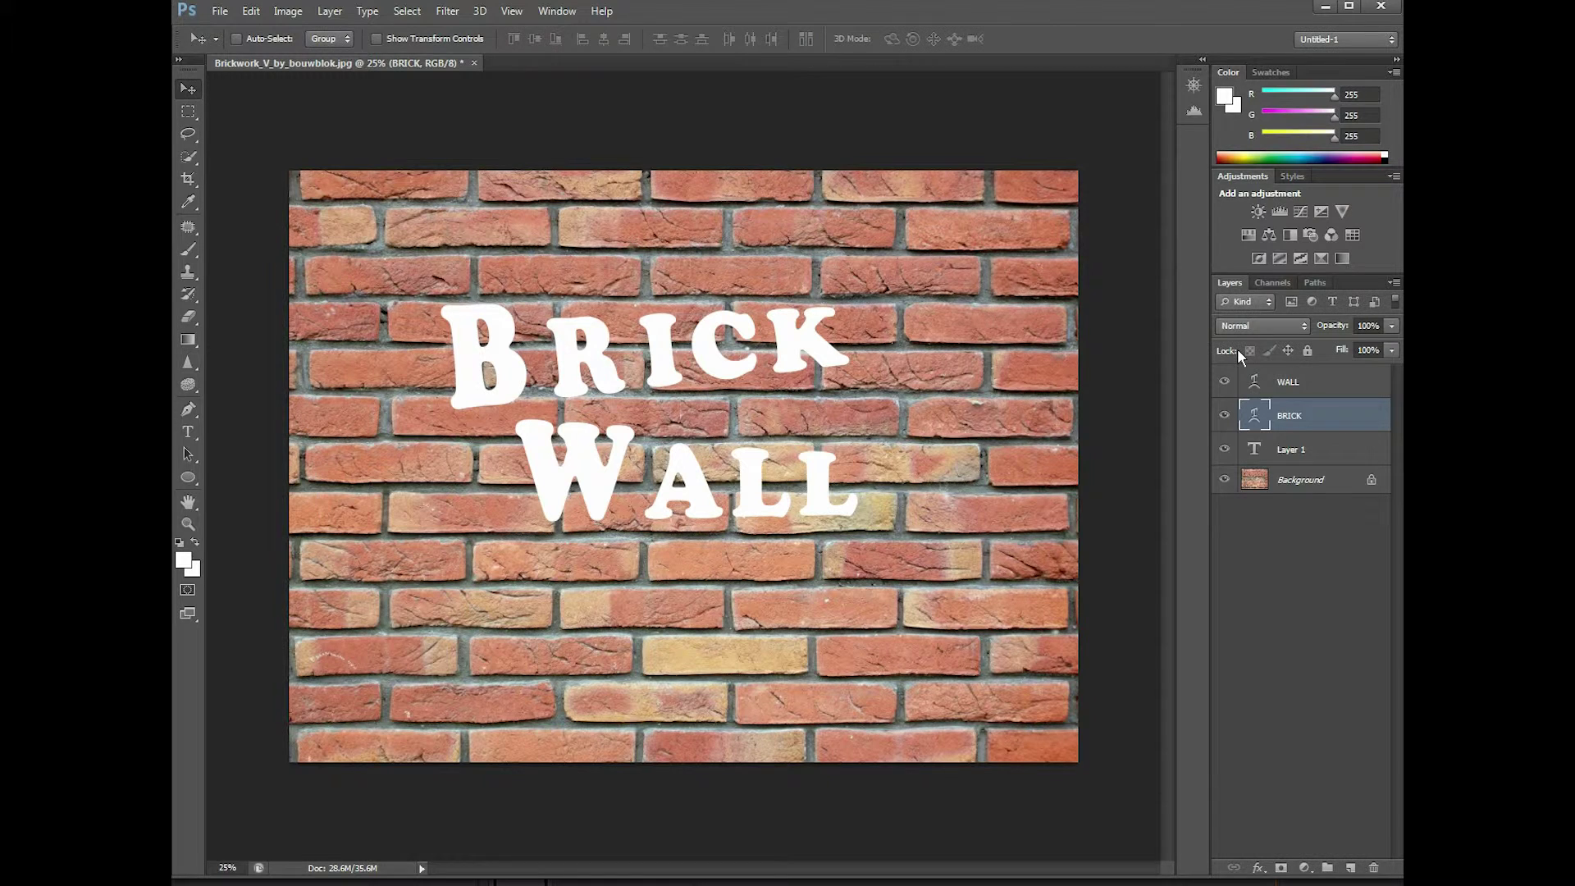
Tilt WALL about 1.4° clockwise and shift it left and down under BRICK
{"action": "left_click", "coordinate": [1302, 381]}
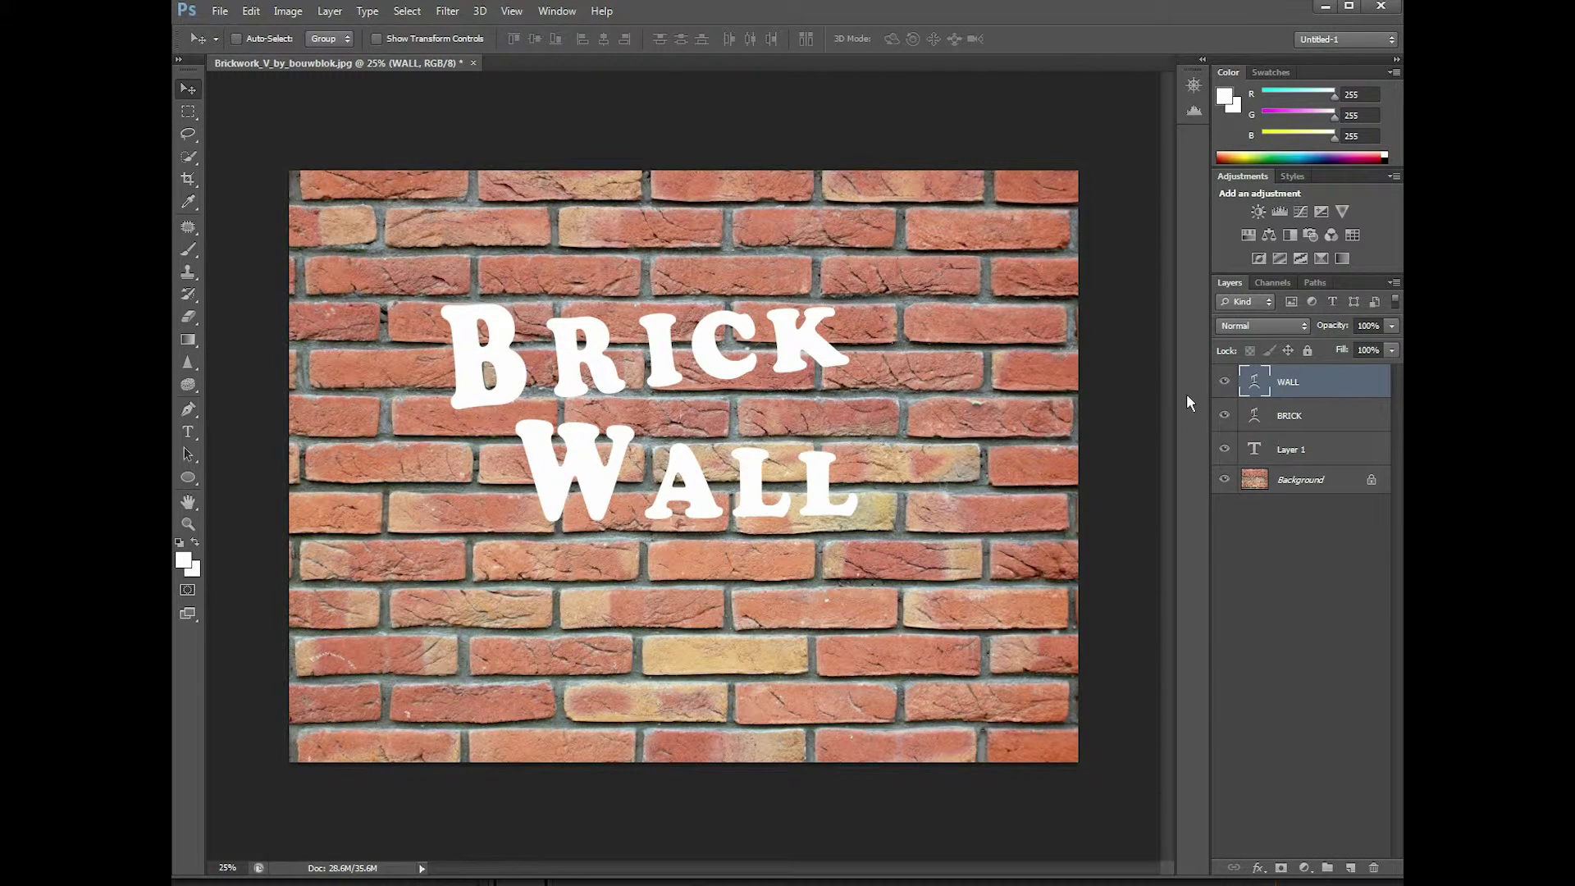
{"action": "key", "text": "ctrl+t"}
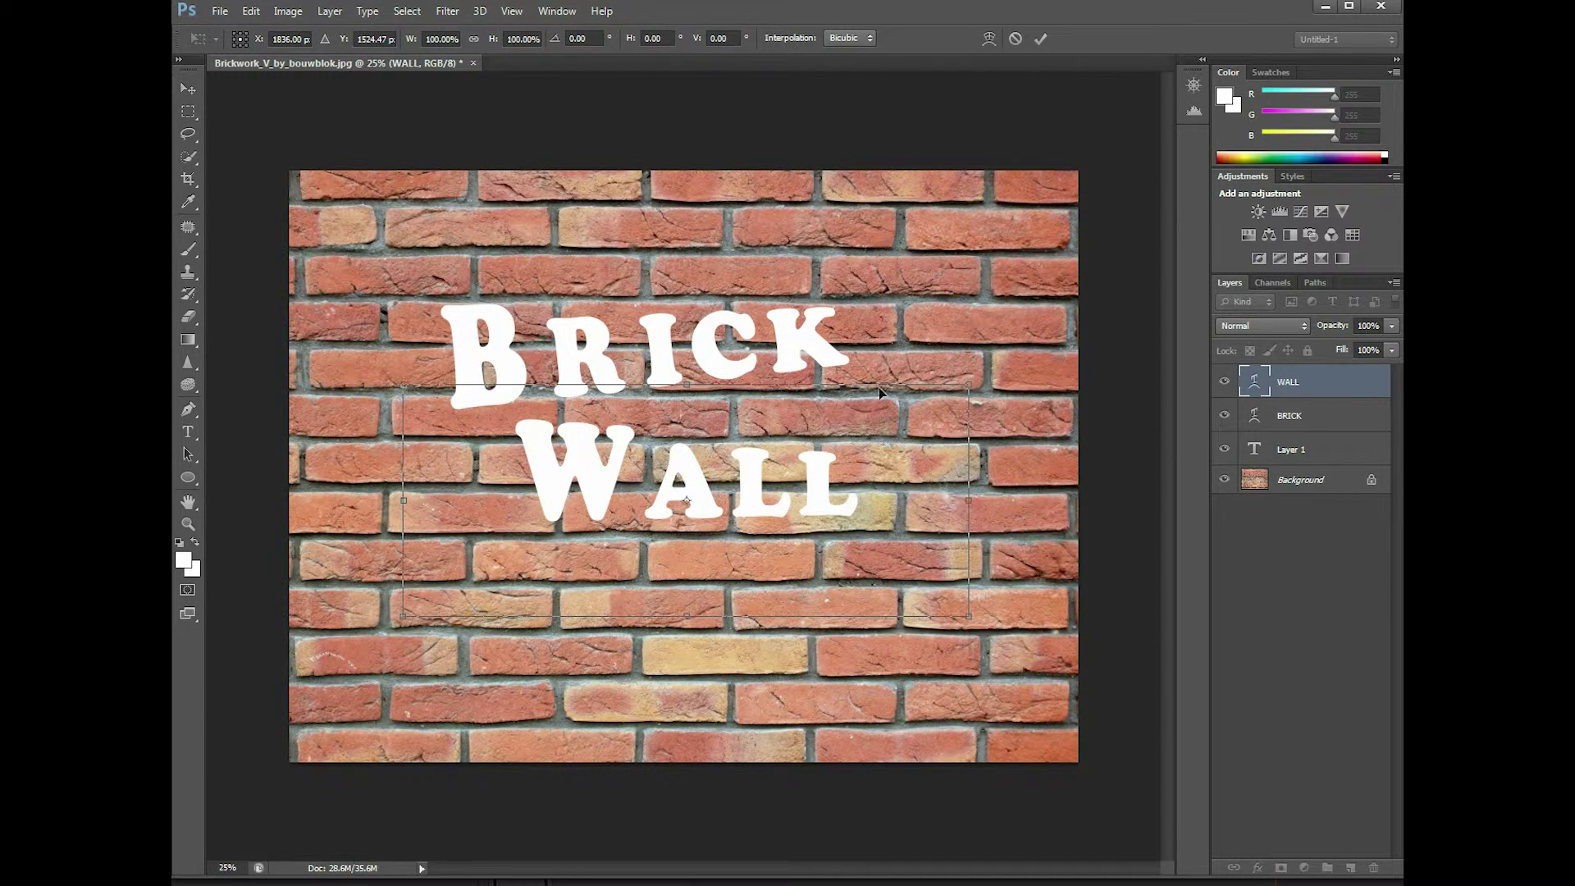
{"action": "left_click_drag", "start_coordinate": [1005, 367], "coordinate": [1012, 375]}
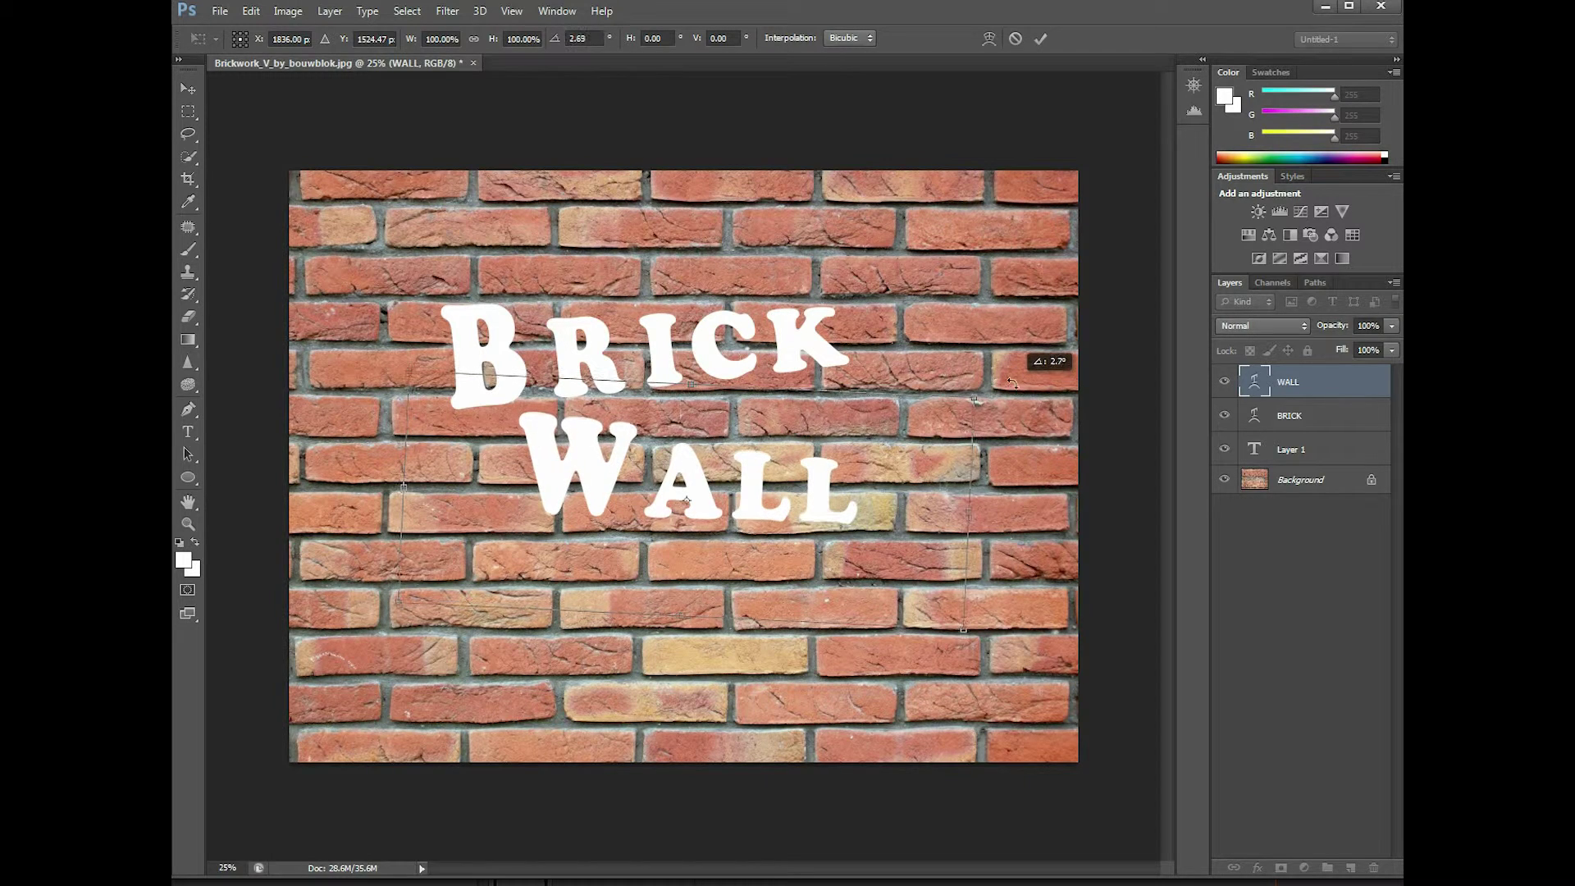
{"action": "left_click_drag", "start_coordinate": [541, 436], "coordinate": [484, 456]}
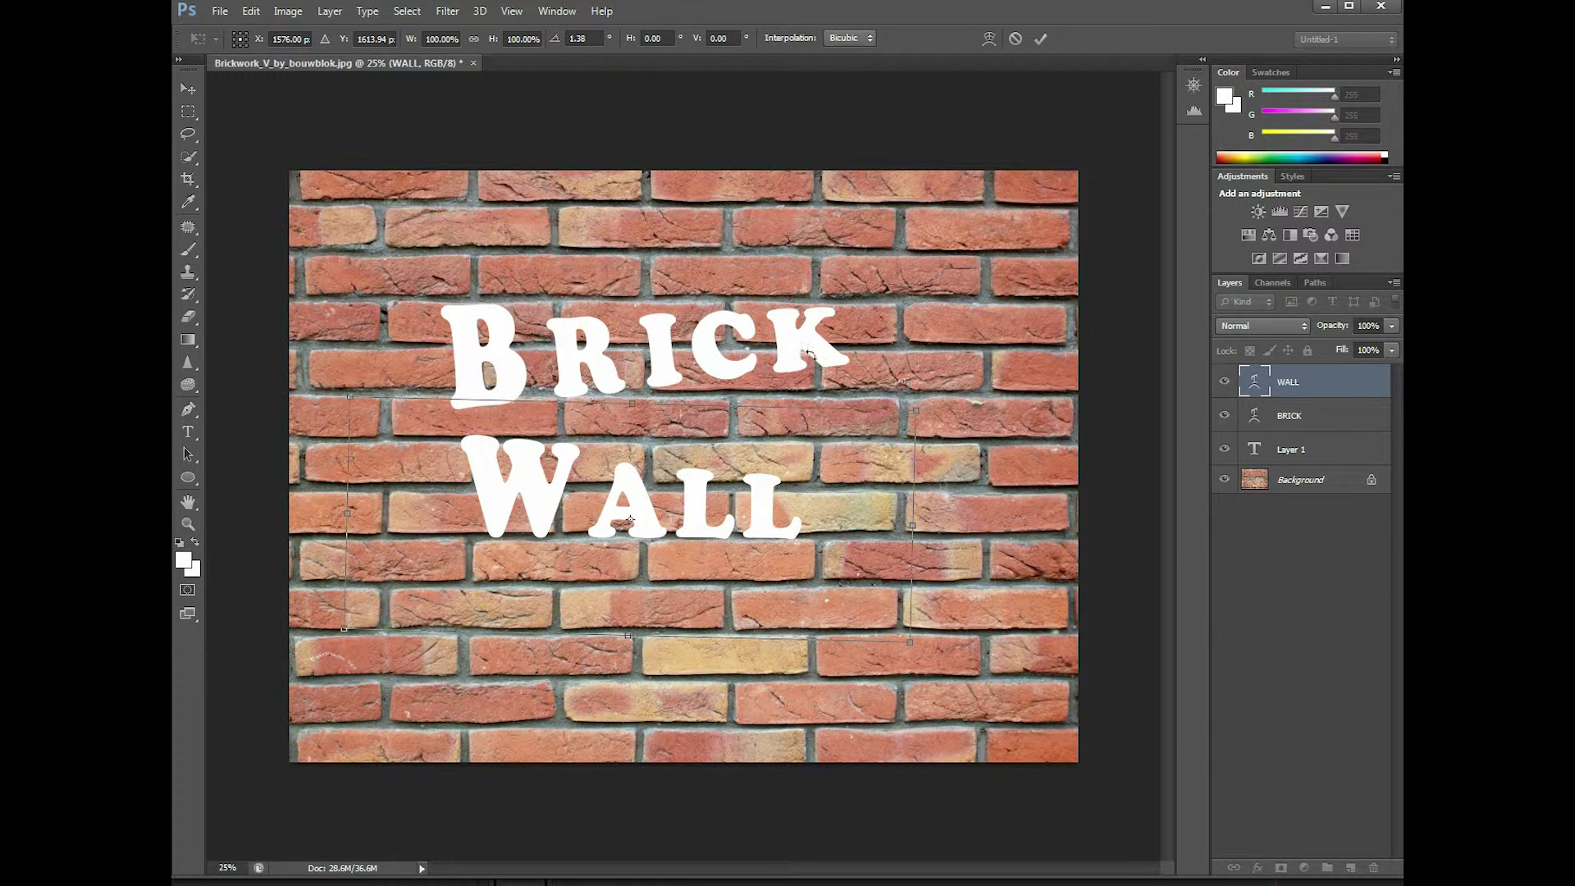
{"action": "key", "text": "Return"}
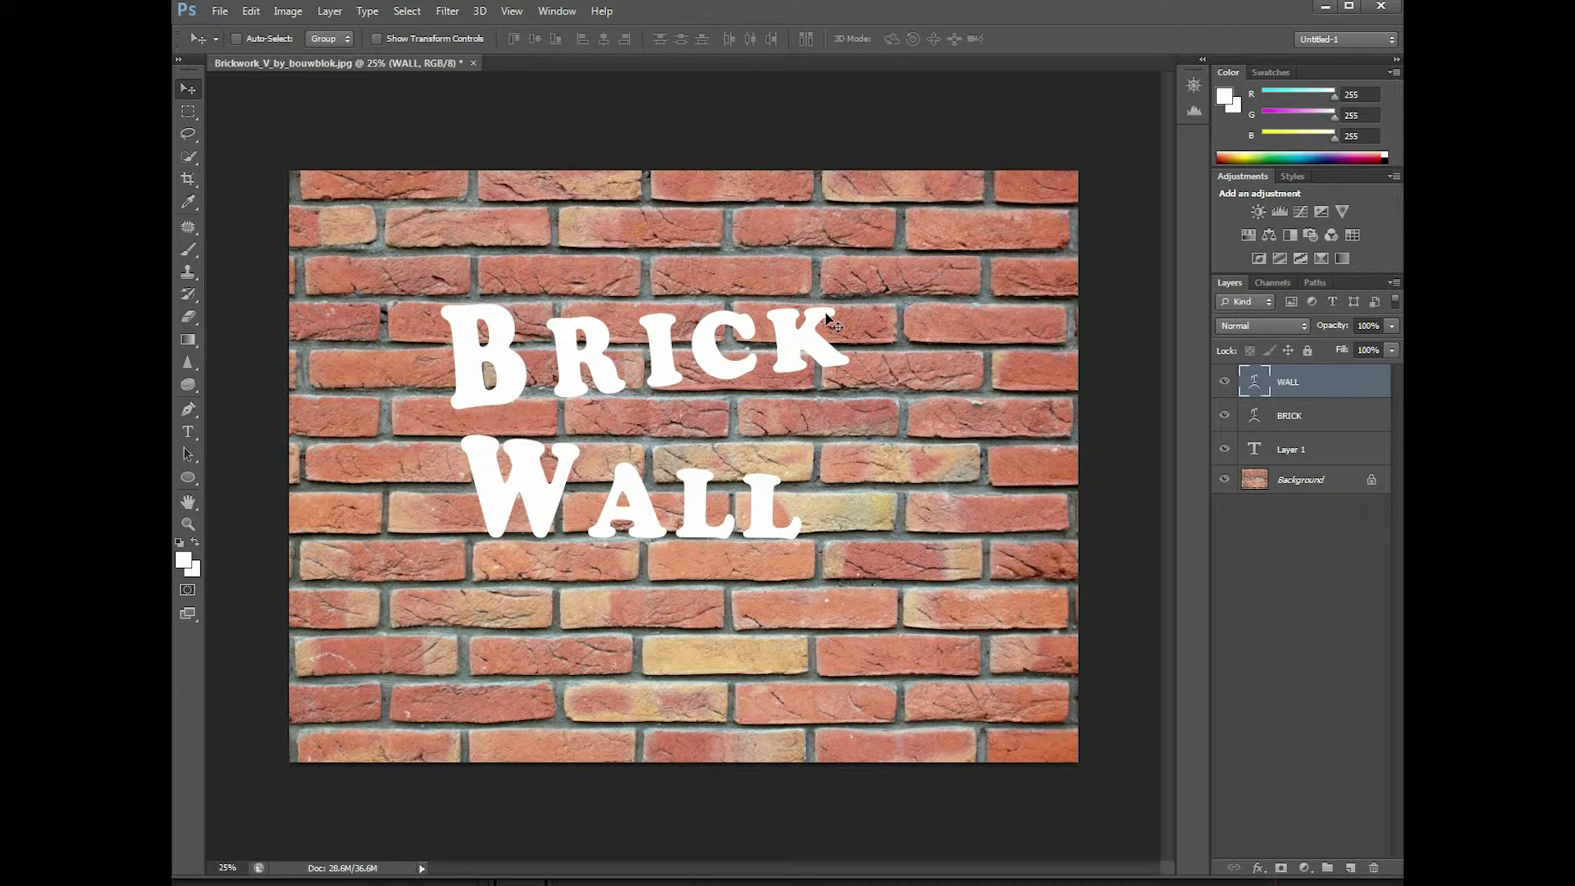
Add an Outer Glow to WALL in Hard Light mode with a black glow colour
{"action": "left_click", "coordinate": [1259, 868]}
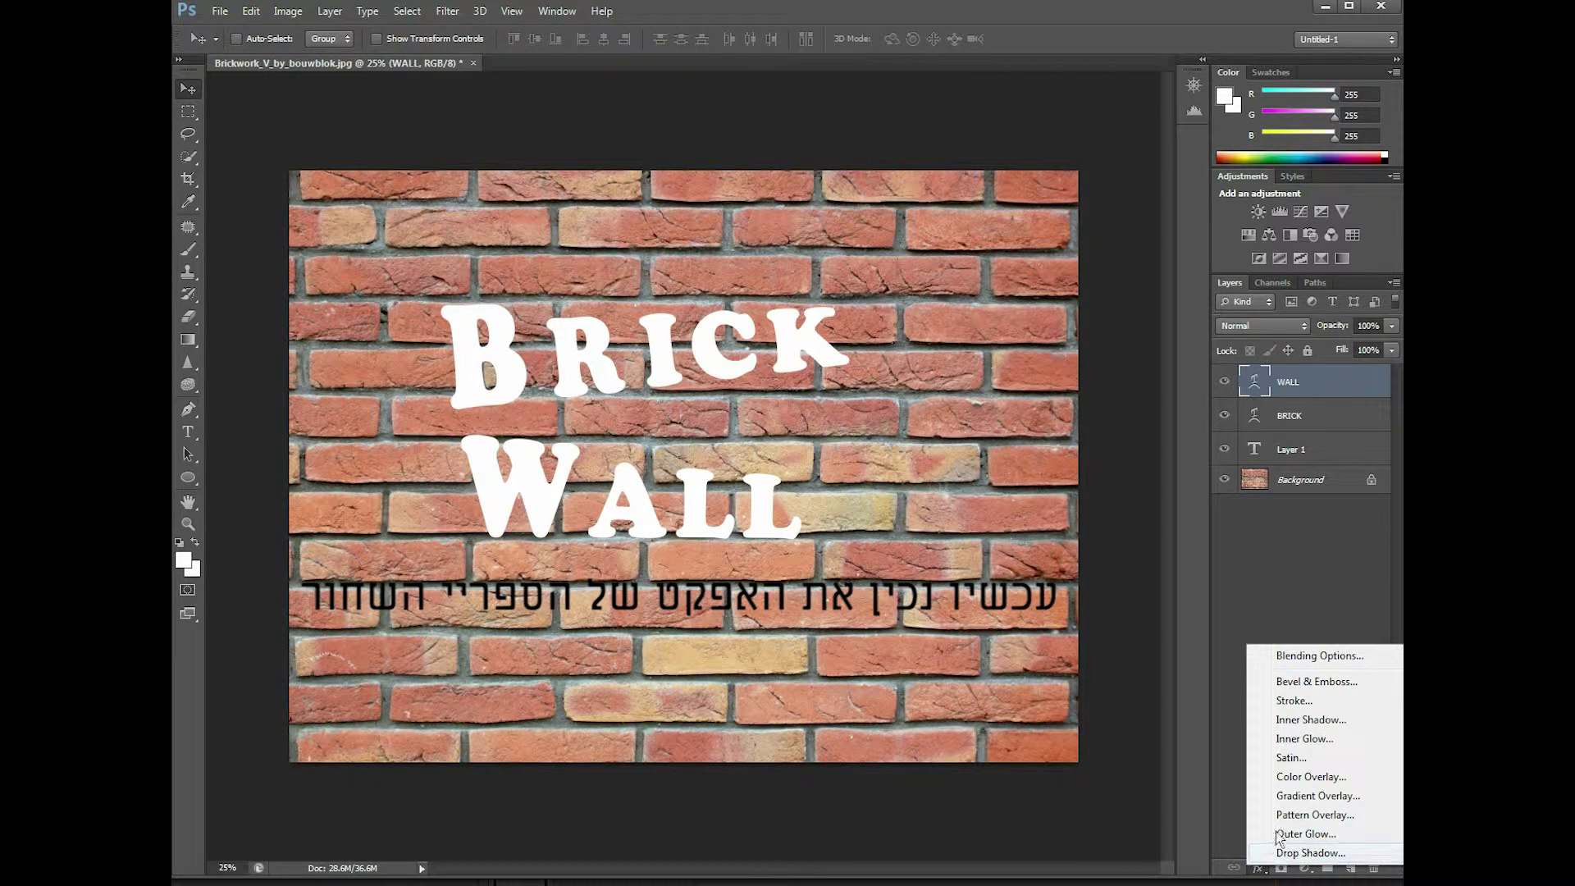
{"action": "left_click", "coordinate": [1275, 832]}
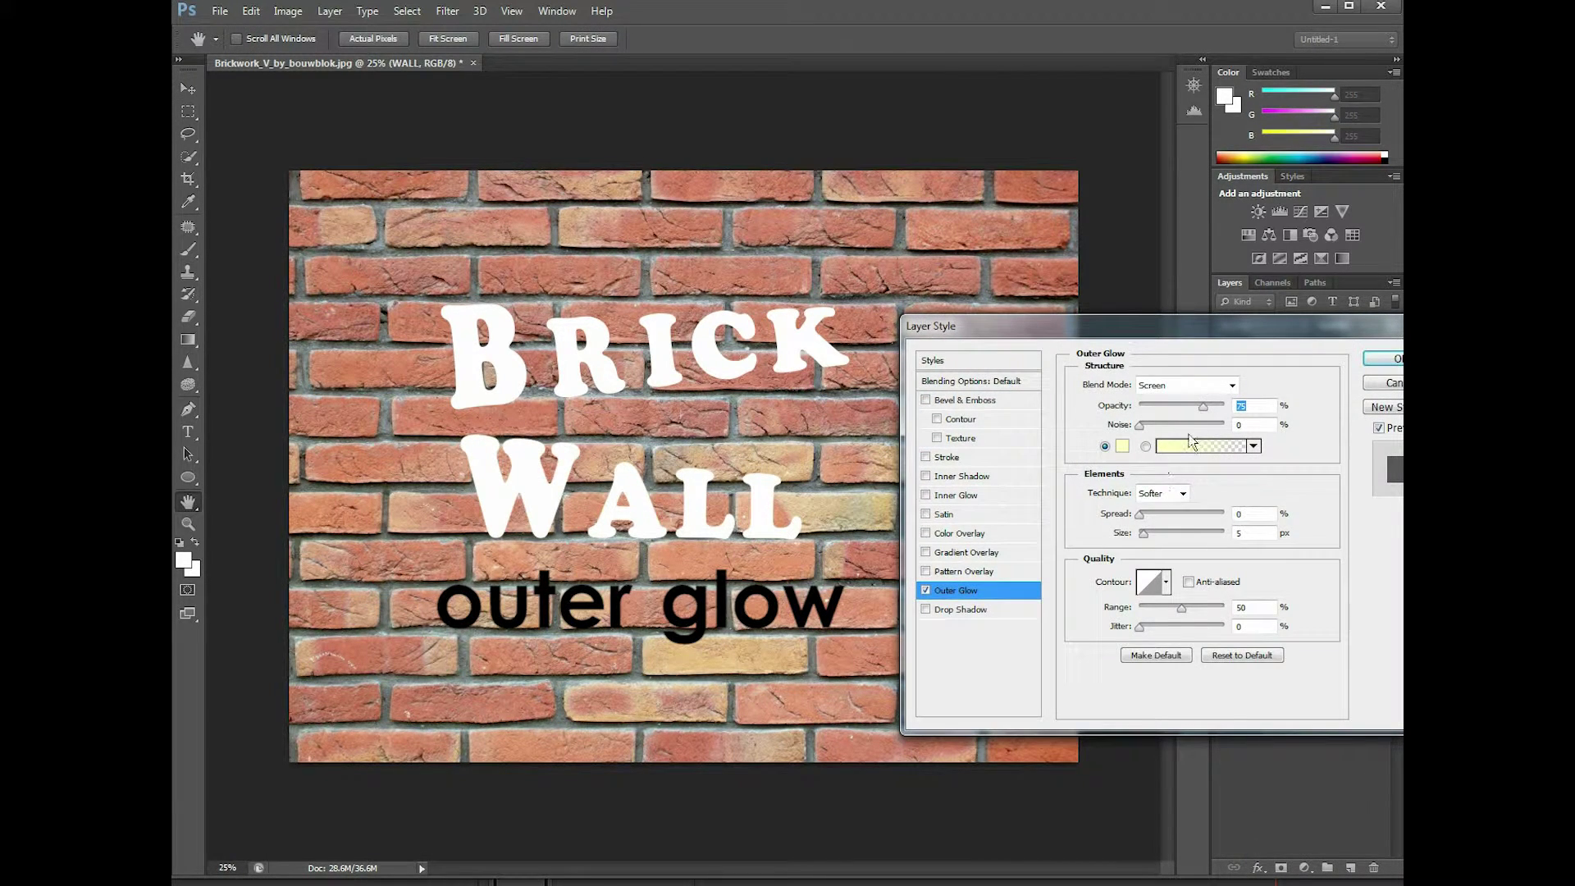
{"action": "left_click", "coordinate": [1229, 386]}
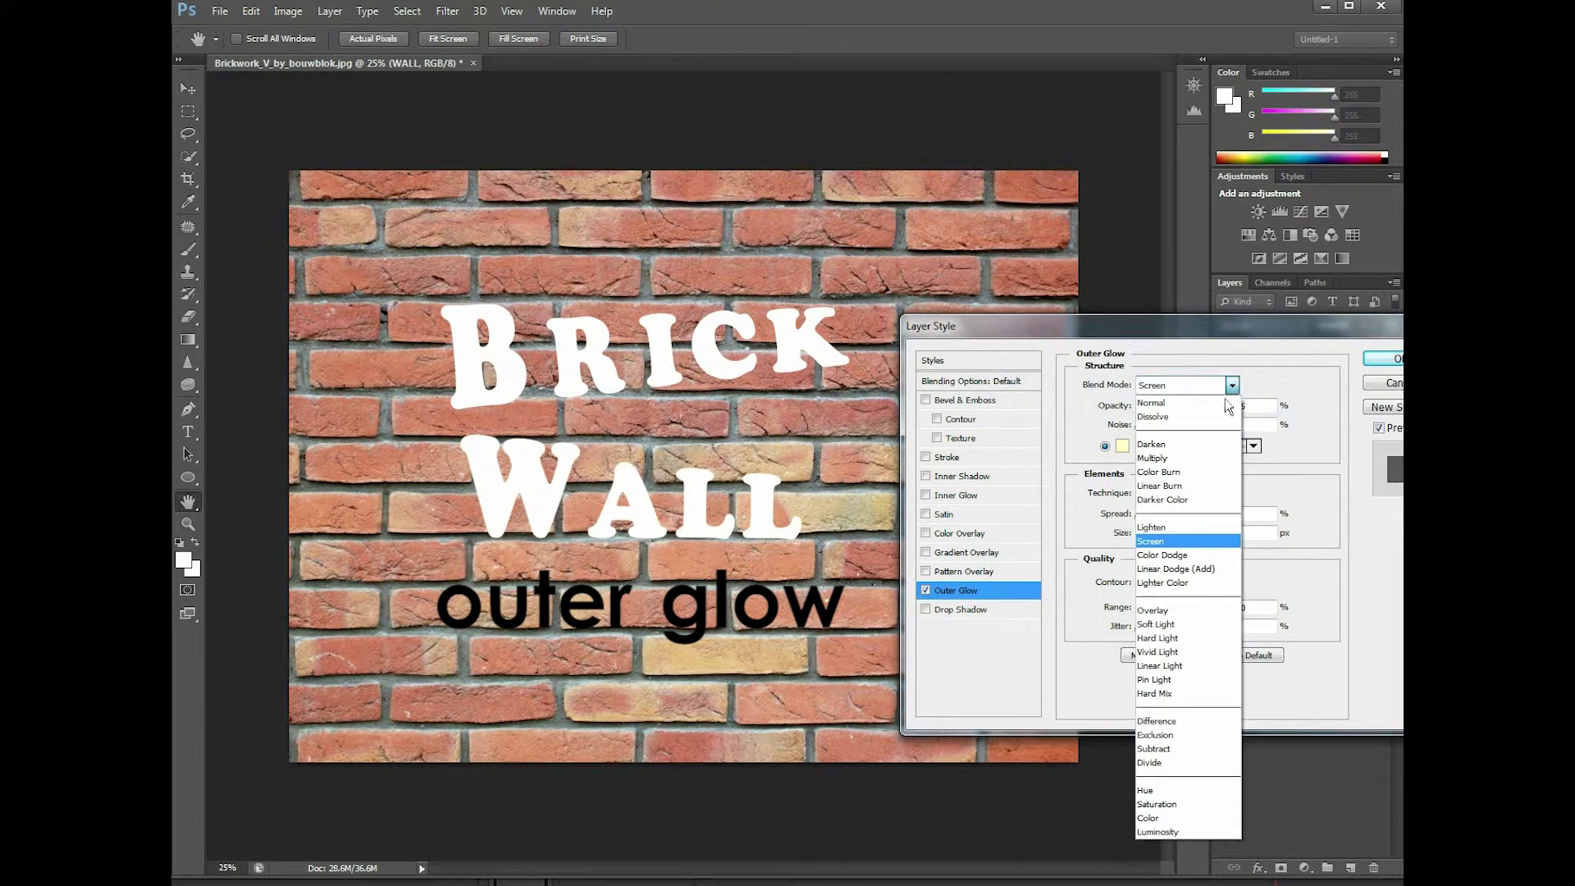
{"action": "left_click", "coordinate": [1176, 638]}
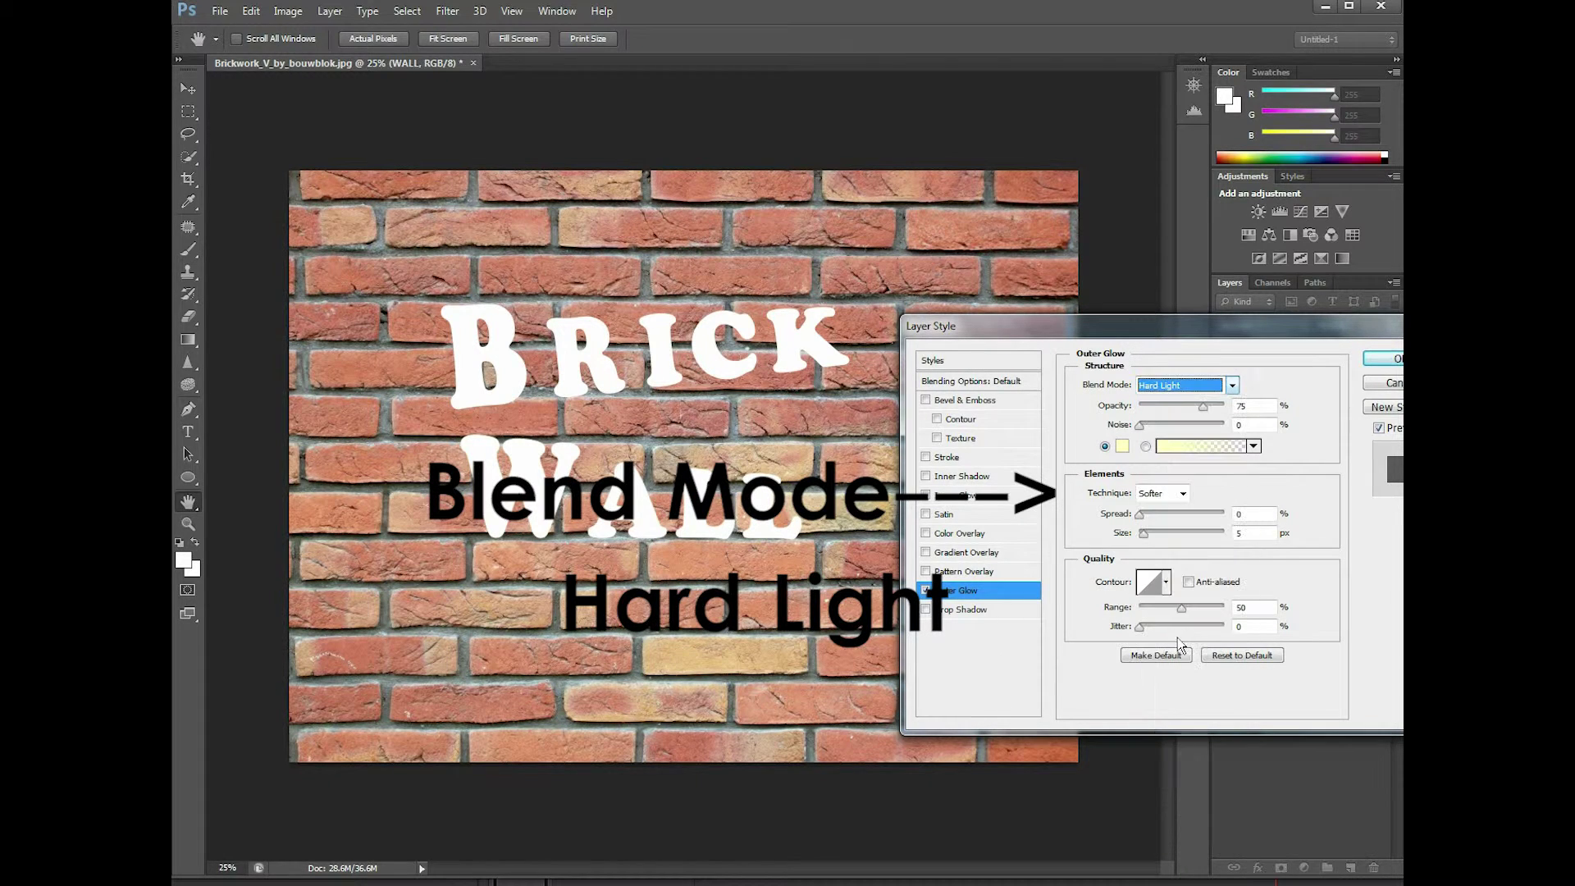
{"action": "left_click", "coordinate": [1121, 446]}
{"action": "left_click_drag", "start_coordinate": [1161, 539], "coordinate": [1041, 736]}
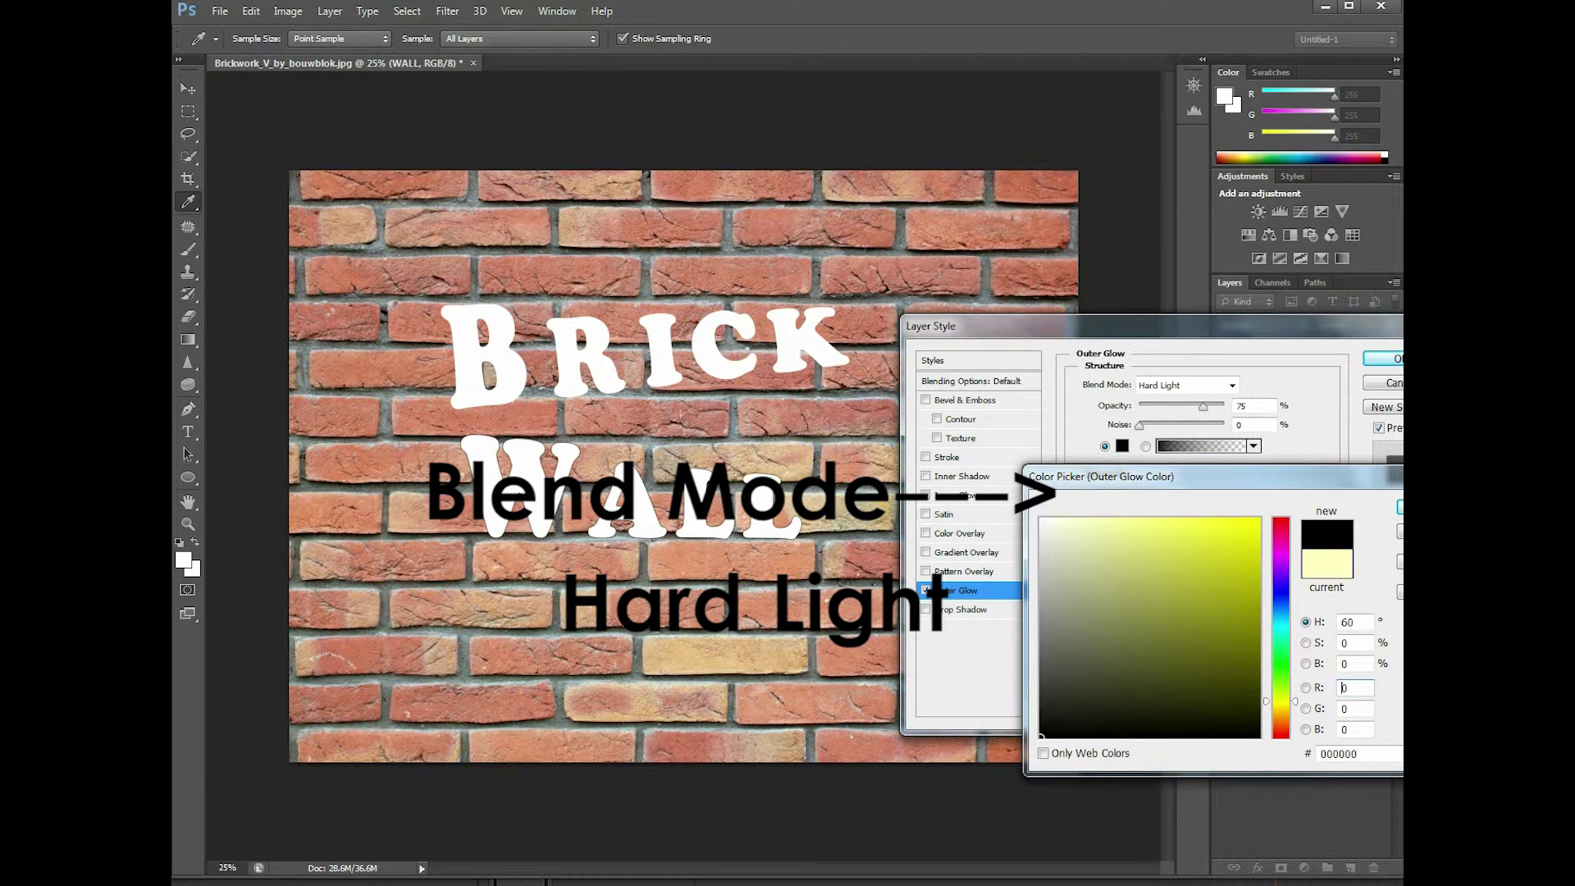
{"action": "left_click", "coordinate": [1400, 507]}
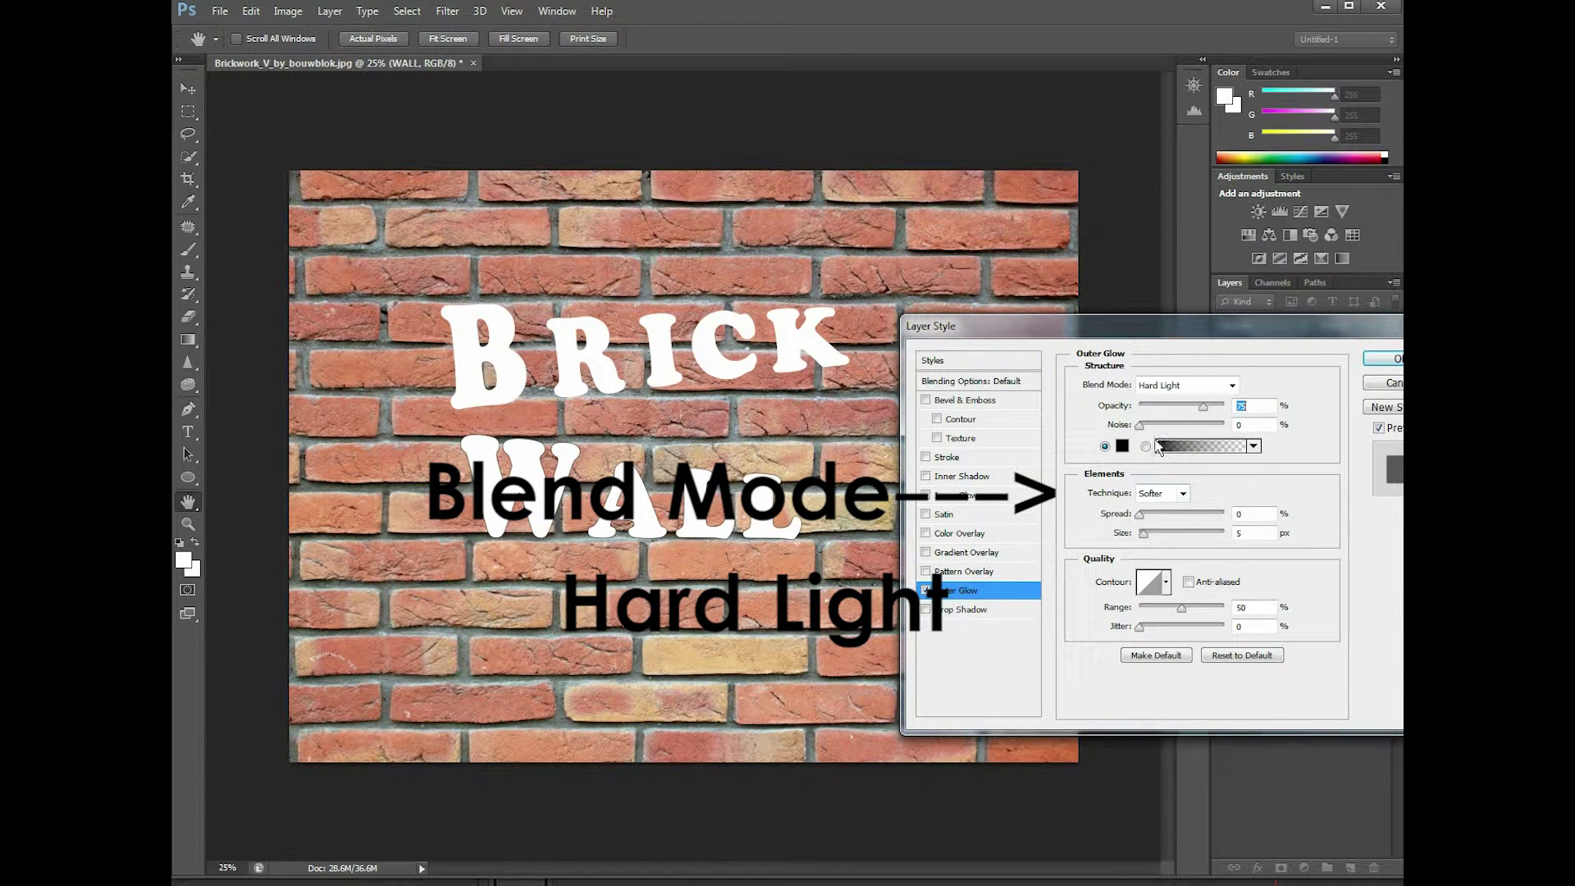
Raise the glow's noise, spread (34), jitter and size (92 px), then apply it
{"action": "left_click_drag", "start_coordinate": [1141, 425], "coordinate": [1154, 425]}
{"action": "mouse_move", "coordinate": [1143, 515]}
{"action": "left_mouse_down"}
{"action": "mouse_move", "coordinate": [1165, 511]}
{"action": "mouse_move", "coordinate": [1166, 533]}
{"action": "left_mouse_up"}
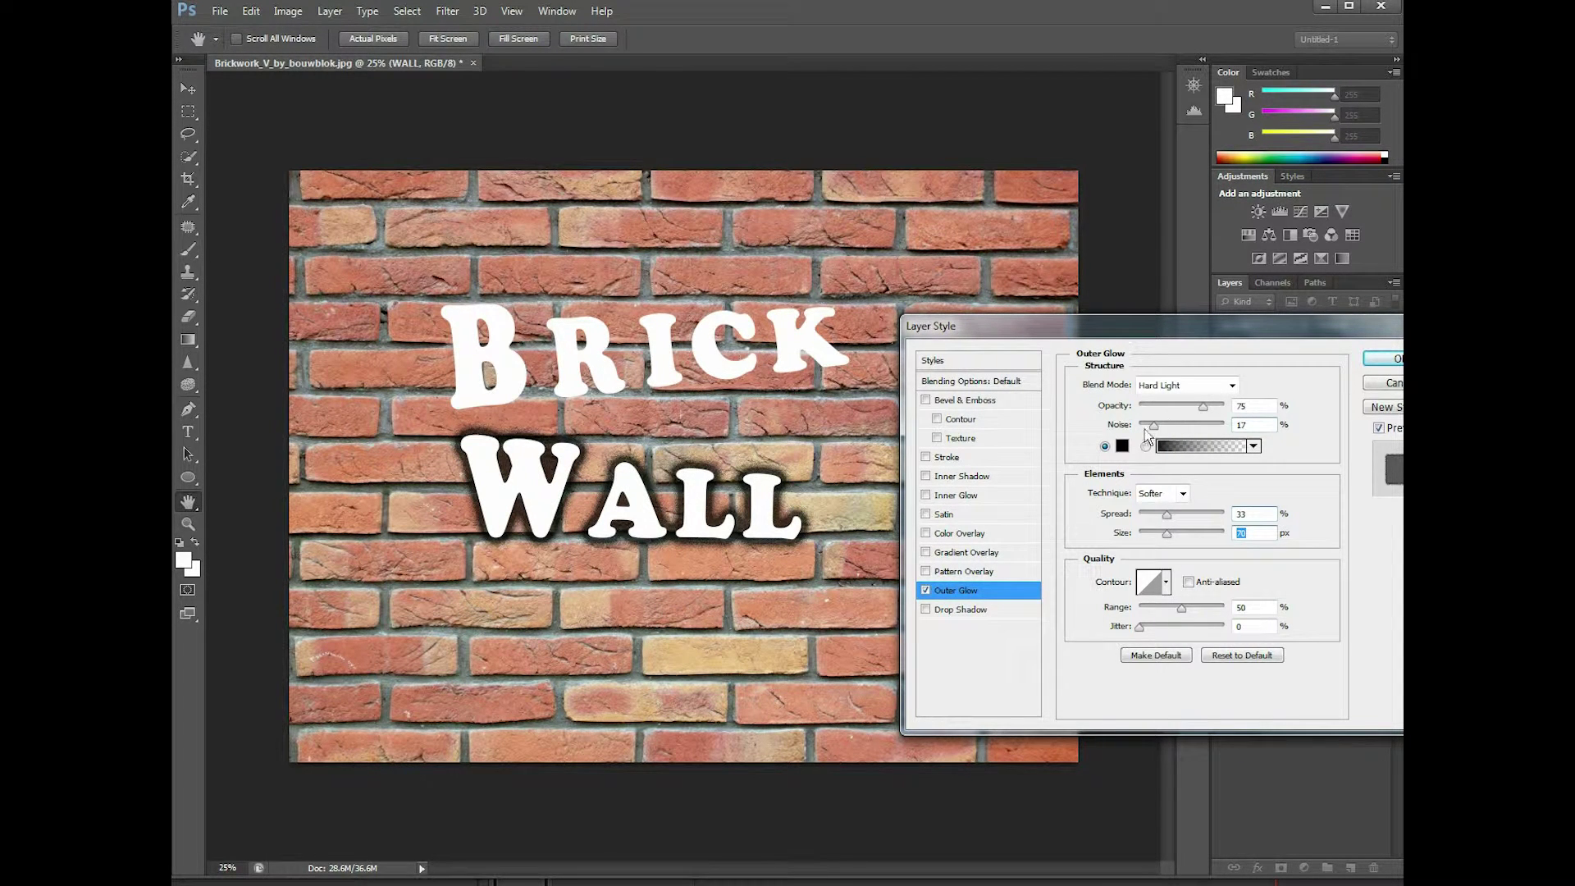
{"action": "mouse_move", "coordinate": [1155, 425]}
{"action": "left_mouse_down"}
{"action": "mouse_move", "coordinate": [1169, 425]}
{"action": "mouse_move", "coordinate": [1150, 426]}
{"action": "left_mouse_up"}
{"action": "left_click_drag", "start_coordinate": [1140, 628], "coordinate": [1179, 629]}
{"action": "left_click_drag", "start_coordinate": [1172, 535], "coordinate": [1176, 535]}
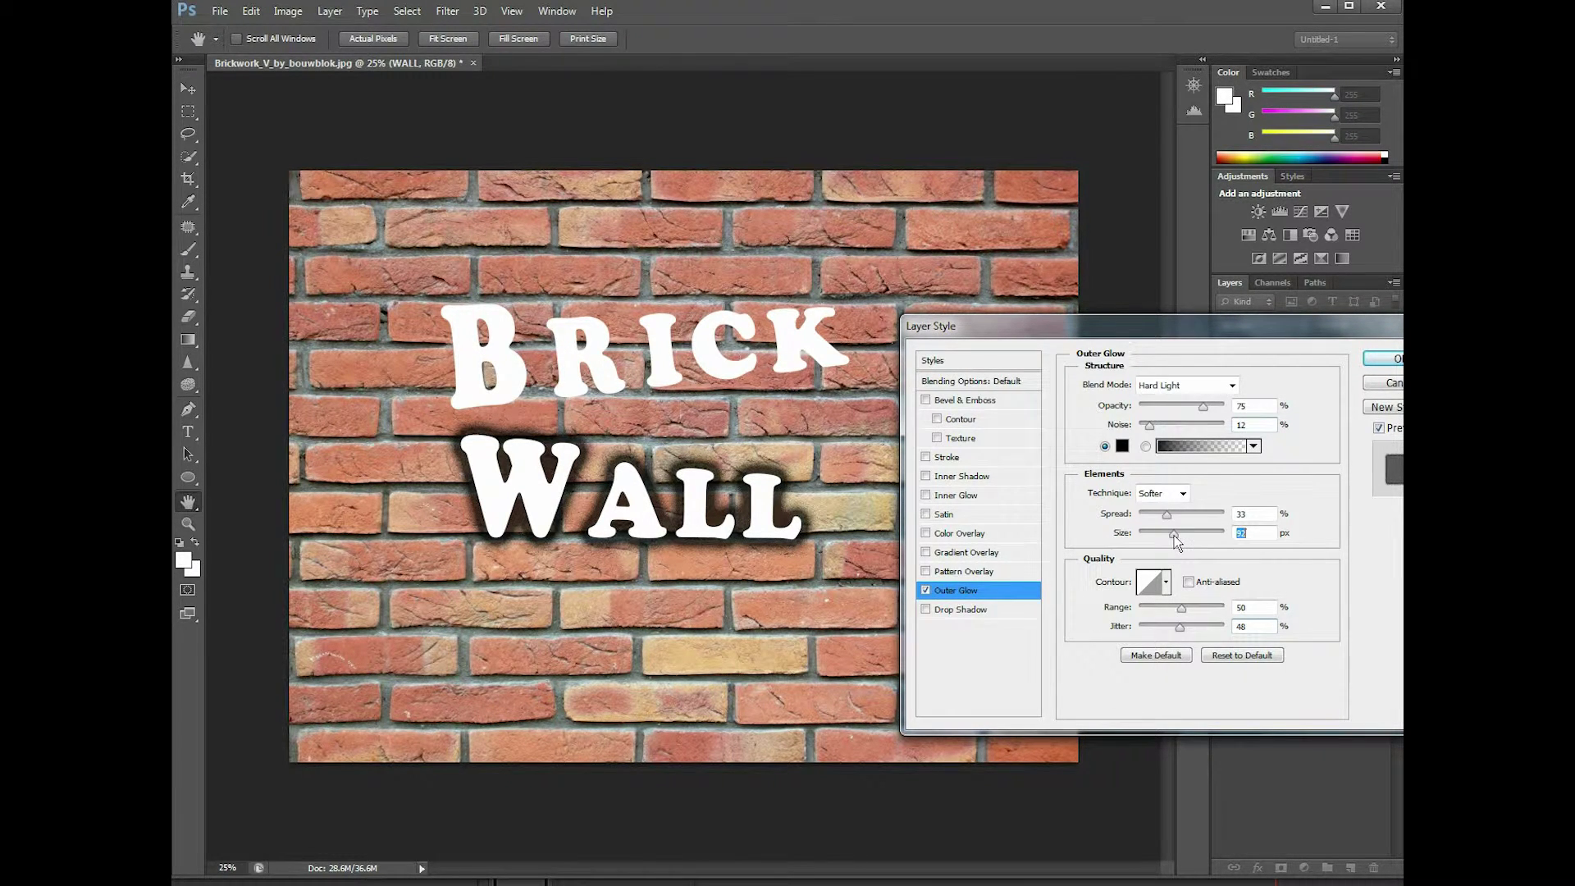
{"action": "left_click_drag", "start_coordinate": [1165, 517], "coordinate": [1167, 517]}
{"action": "left_click", "coordinate": [1388, 361]}
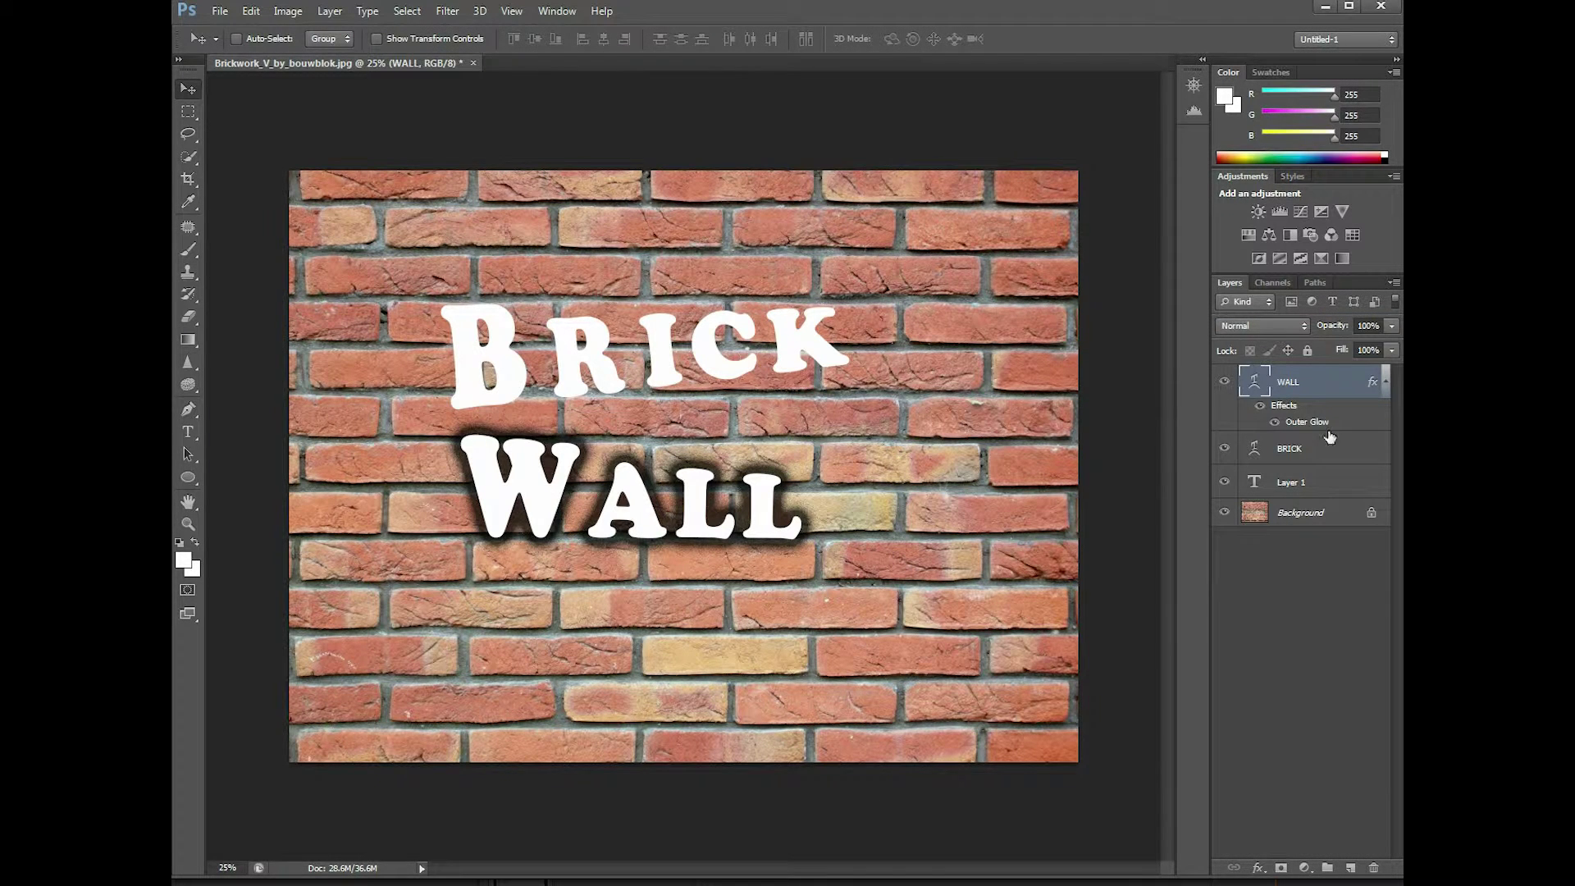
Copy WALL's layer style and paste it onto the BRICK layer
{"action": "right_click", "coordinate": [1283, 396]}
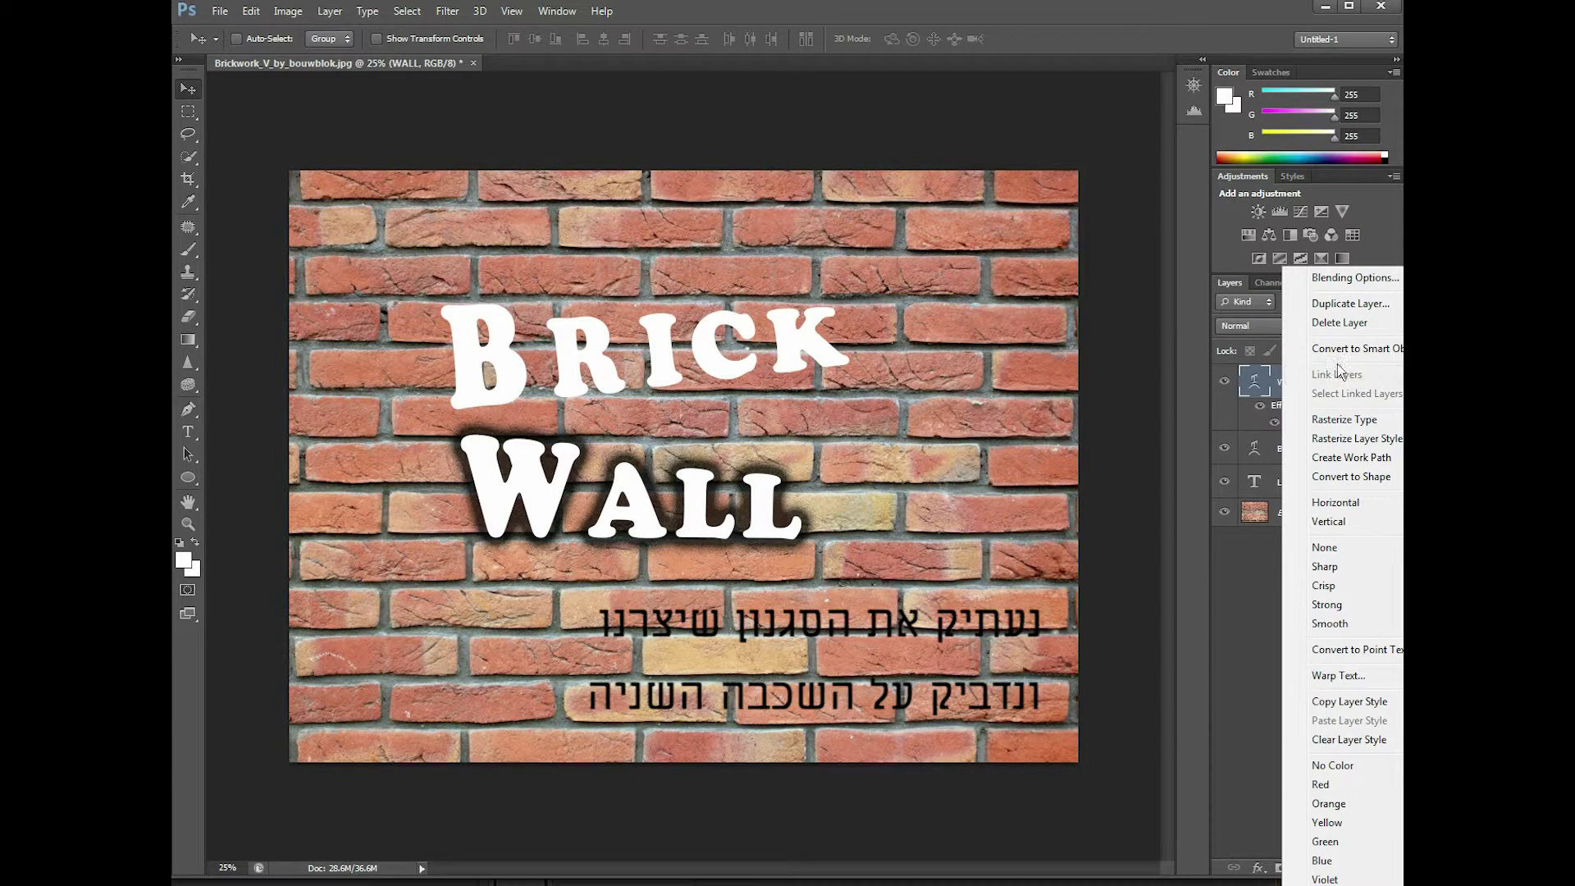
{"action": "left_click", "coordinate": [1349, 701]}
{"action": "left_click", "coordinate": [1266, 460]}
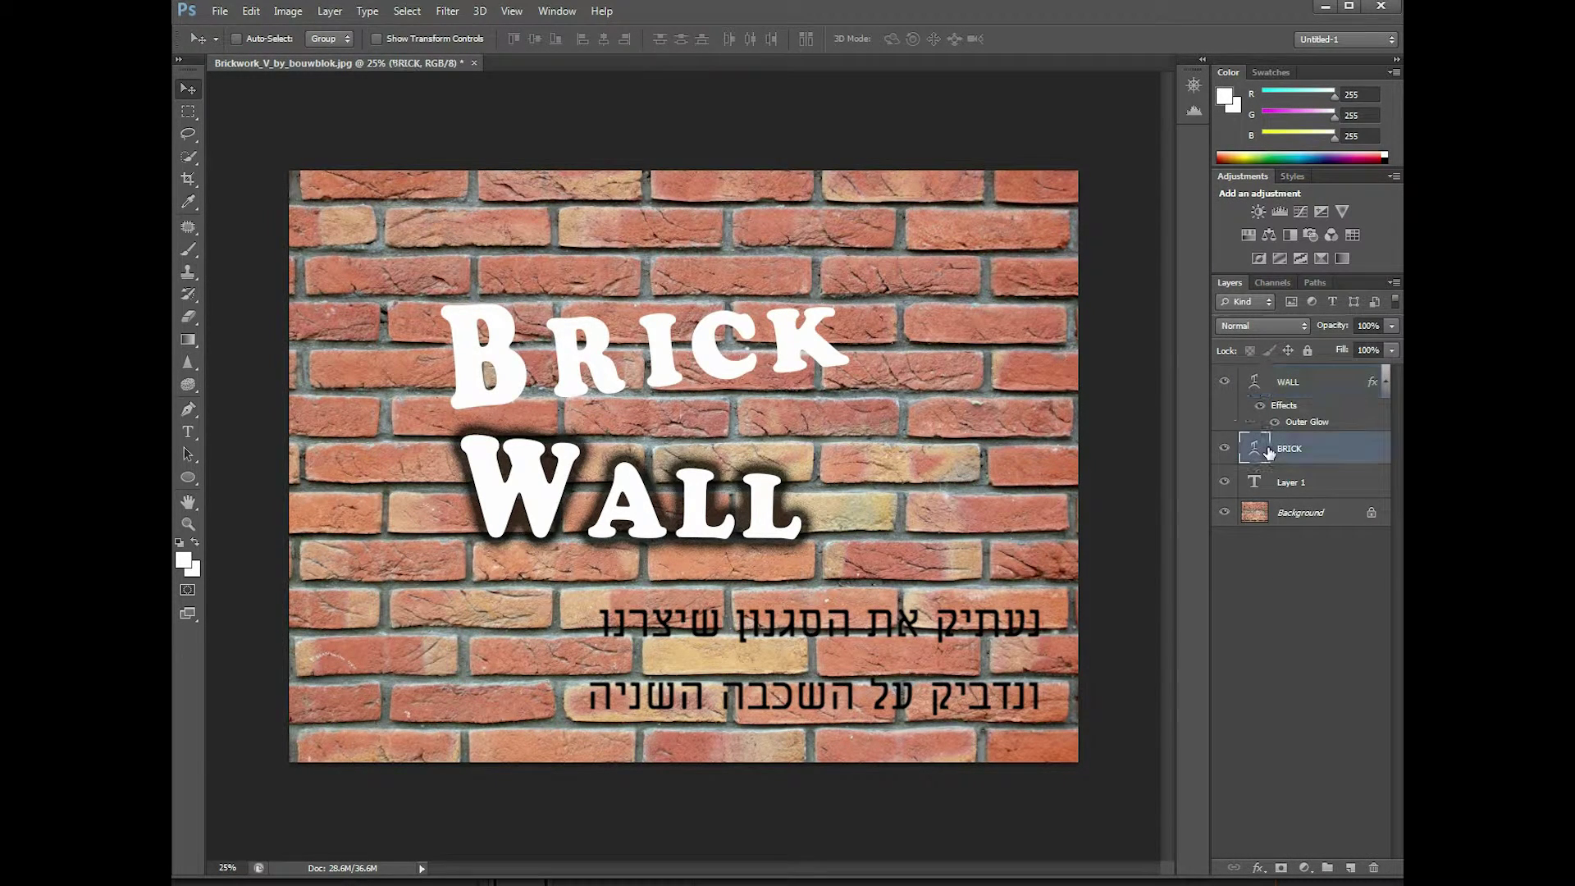
{"action": "right_click", "coordinate": [1269, 450]}
{"action": "left_click", "coordinate": [1145, 522]}
{"action": "right_click", "coordinate": [1304, 451]}
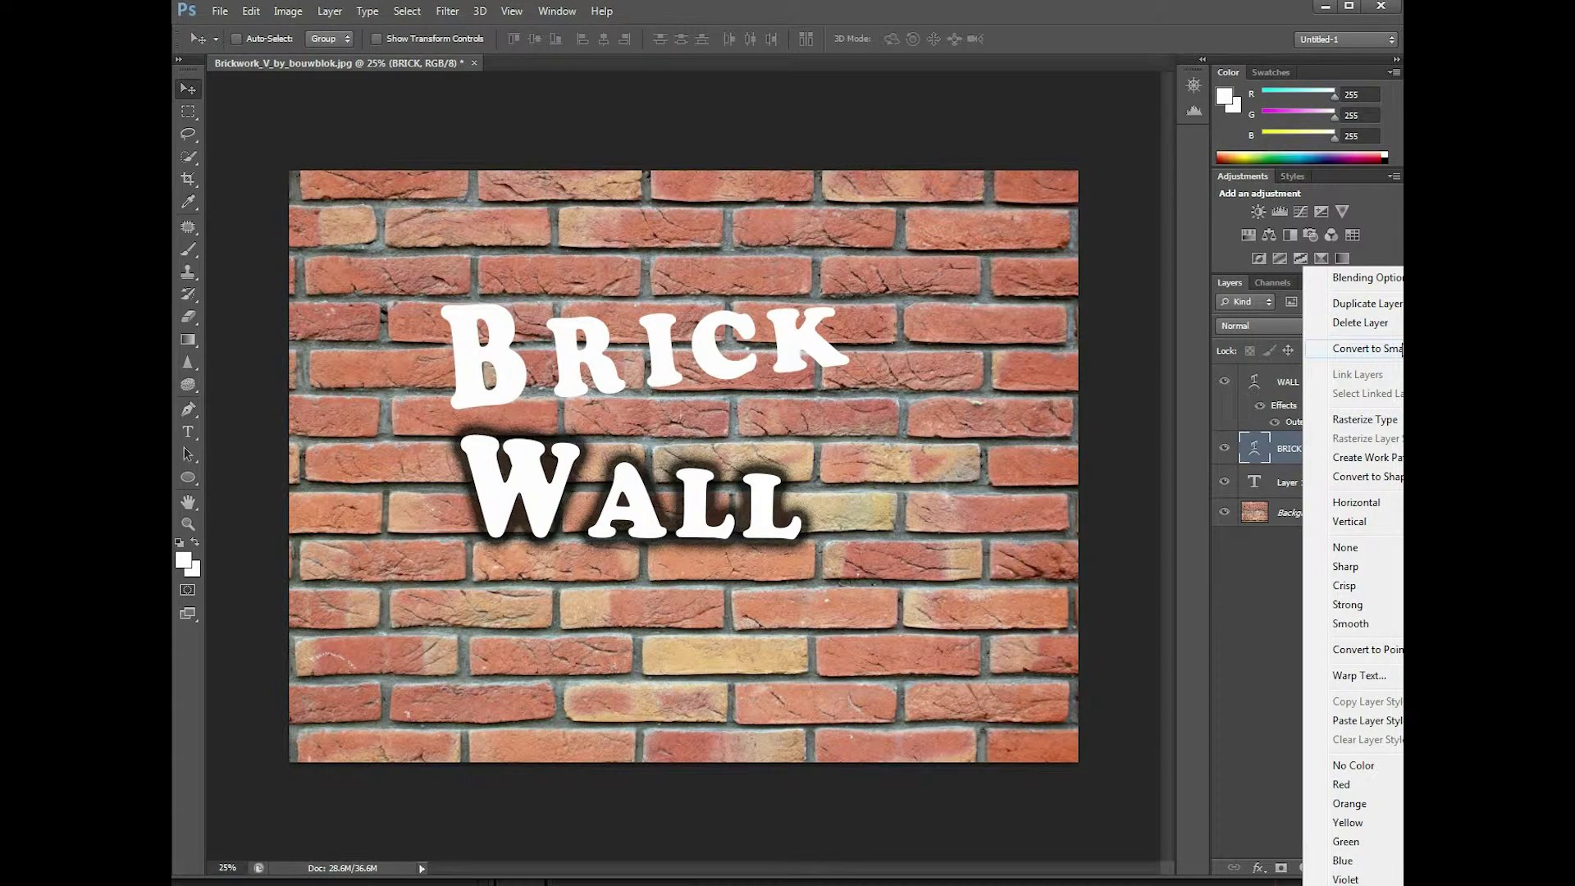
{"action": "left_click", "coordinate": [1363, 720]}
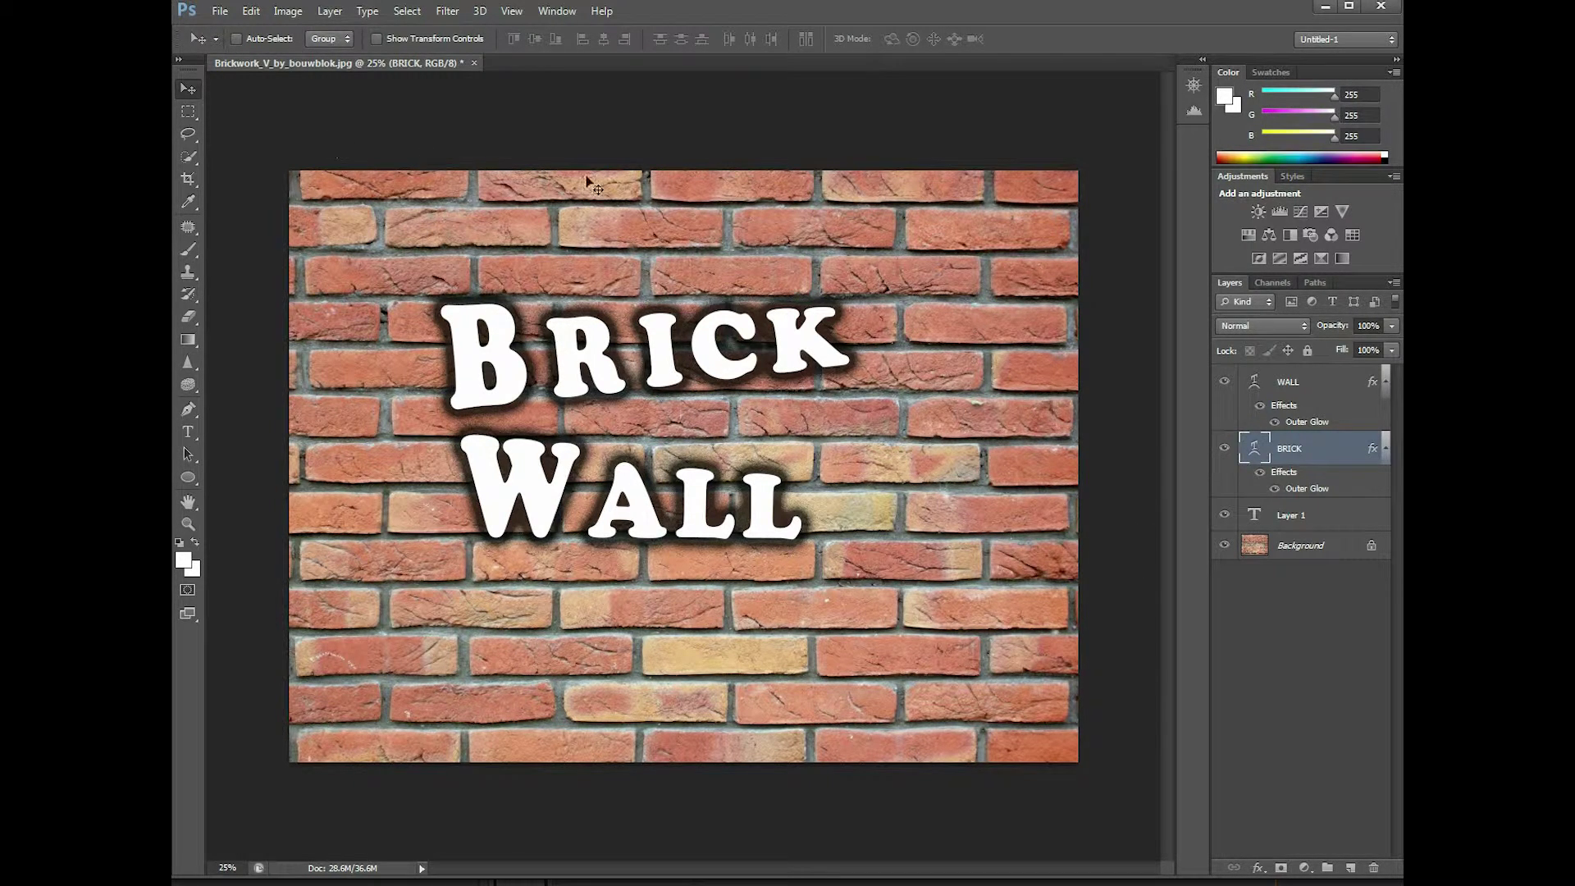
Set both the BRICK and WALL layers to Overlay blend mode
{"action": "left_click", "coordinate": [1304, 326]}
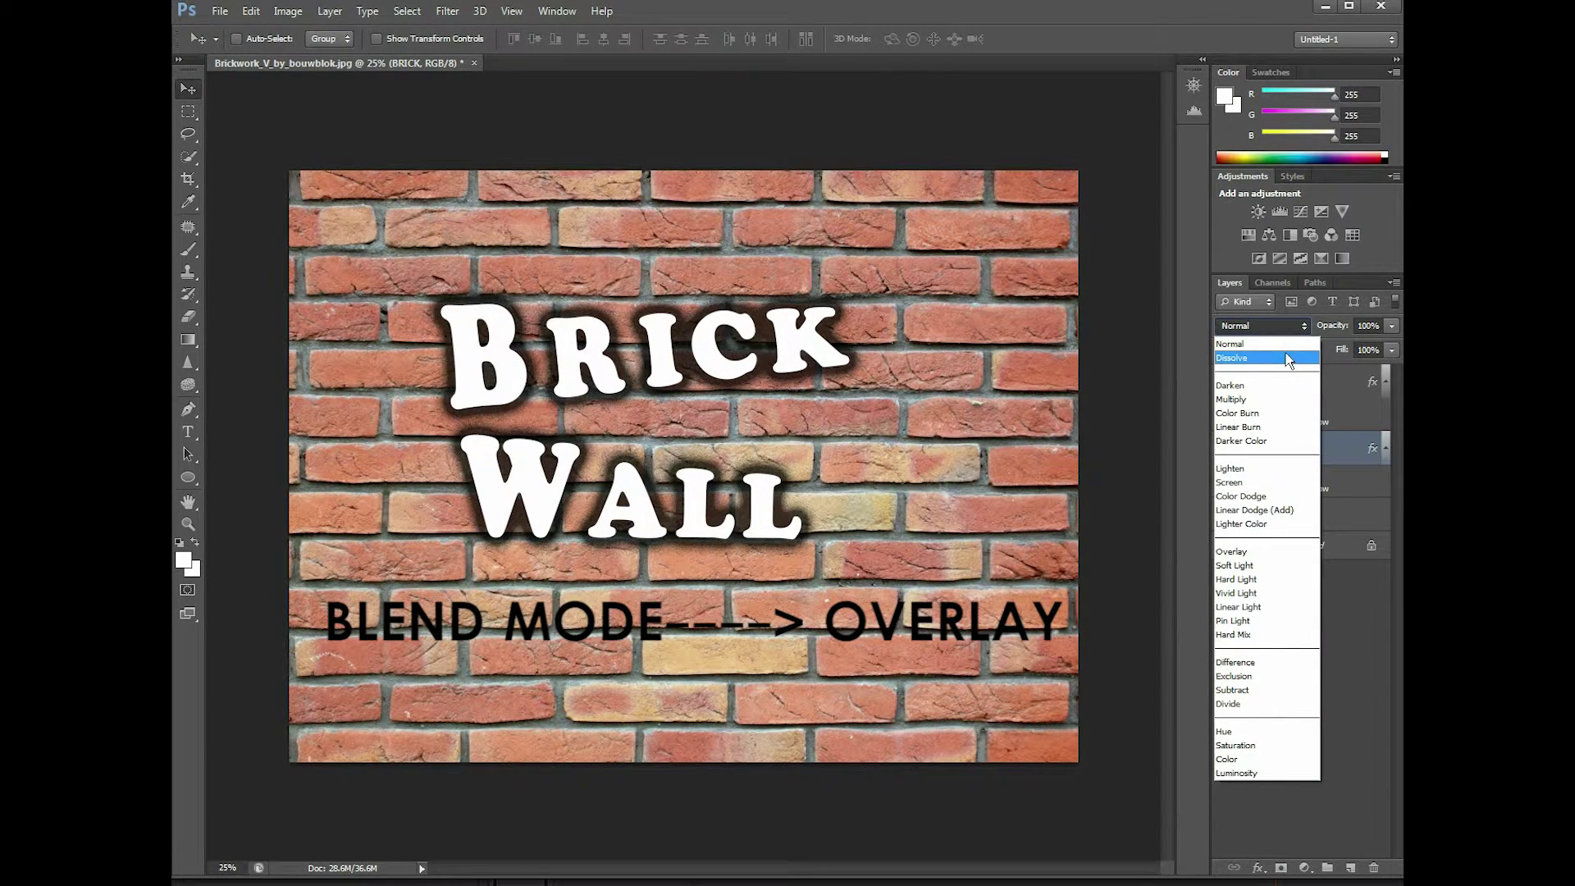
{"action": "left_click", "coordinate": [1254, 552]}
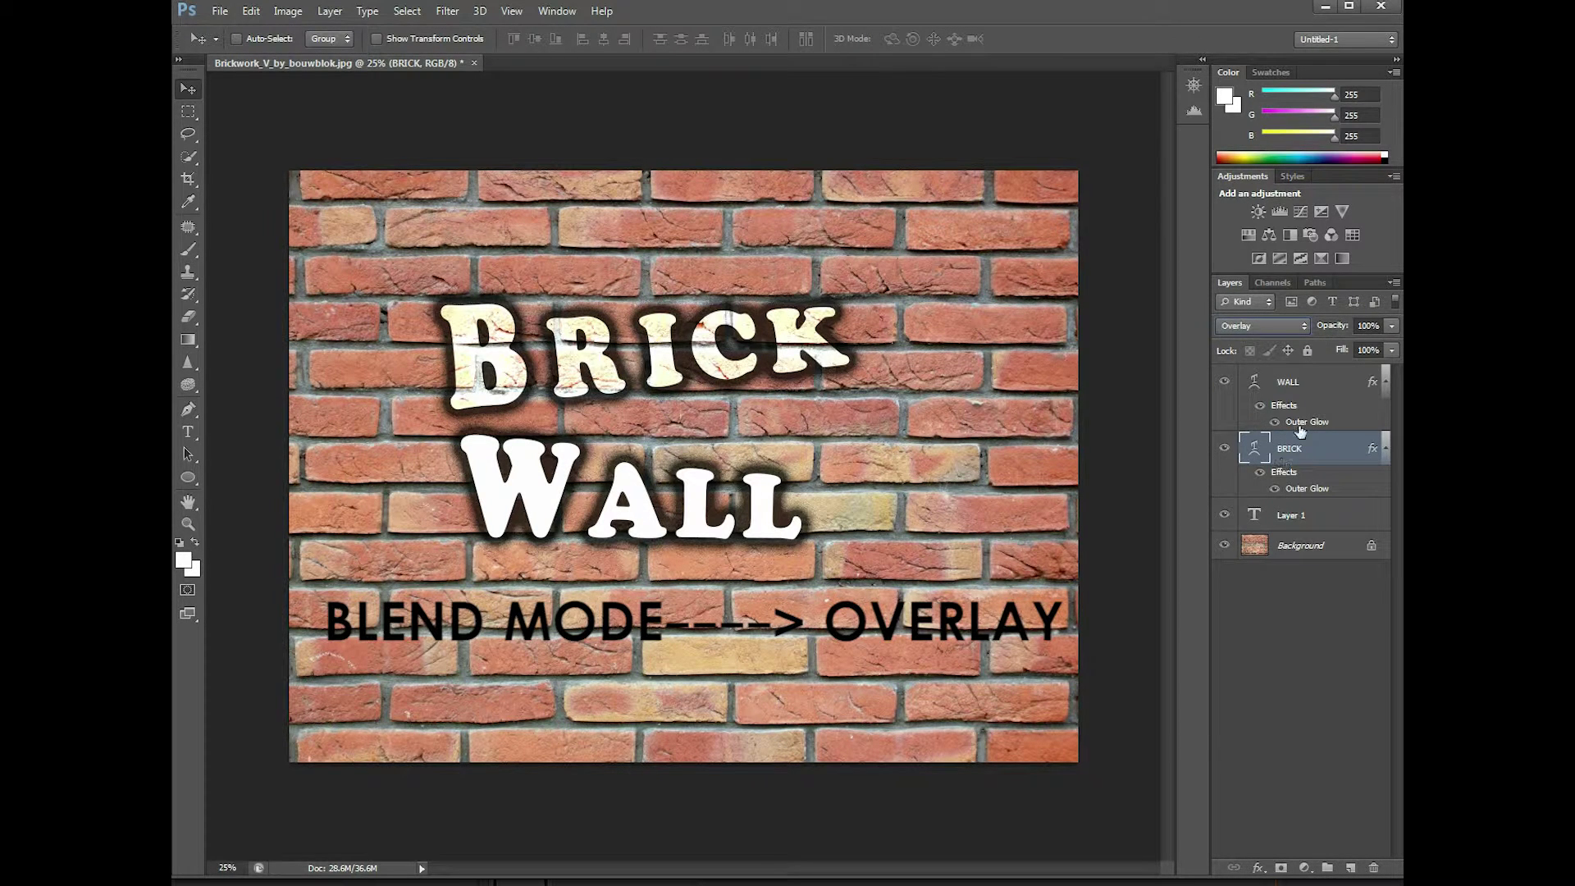
{"action": "left_click", "coordinate": [1294, 392]}
{"action": "left_click", "coordinate": [1305, 328]}
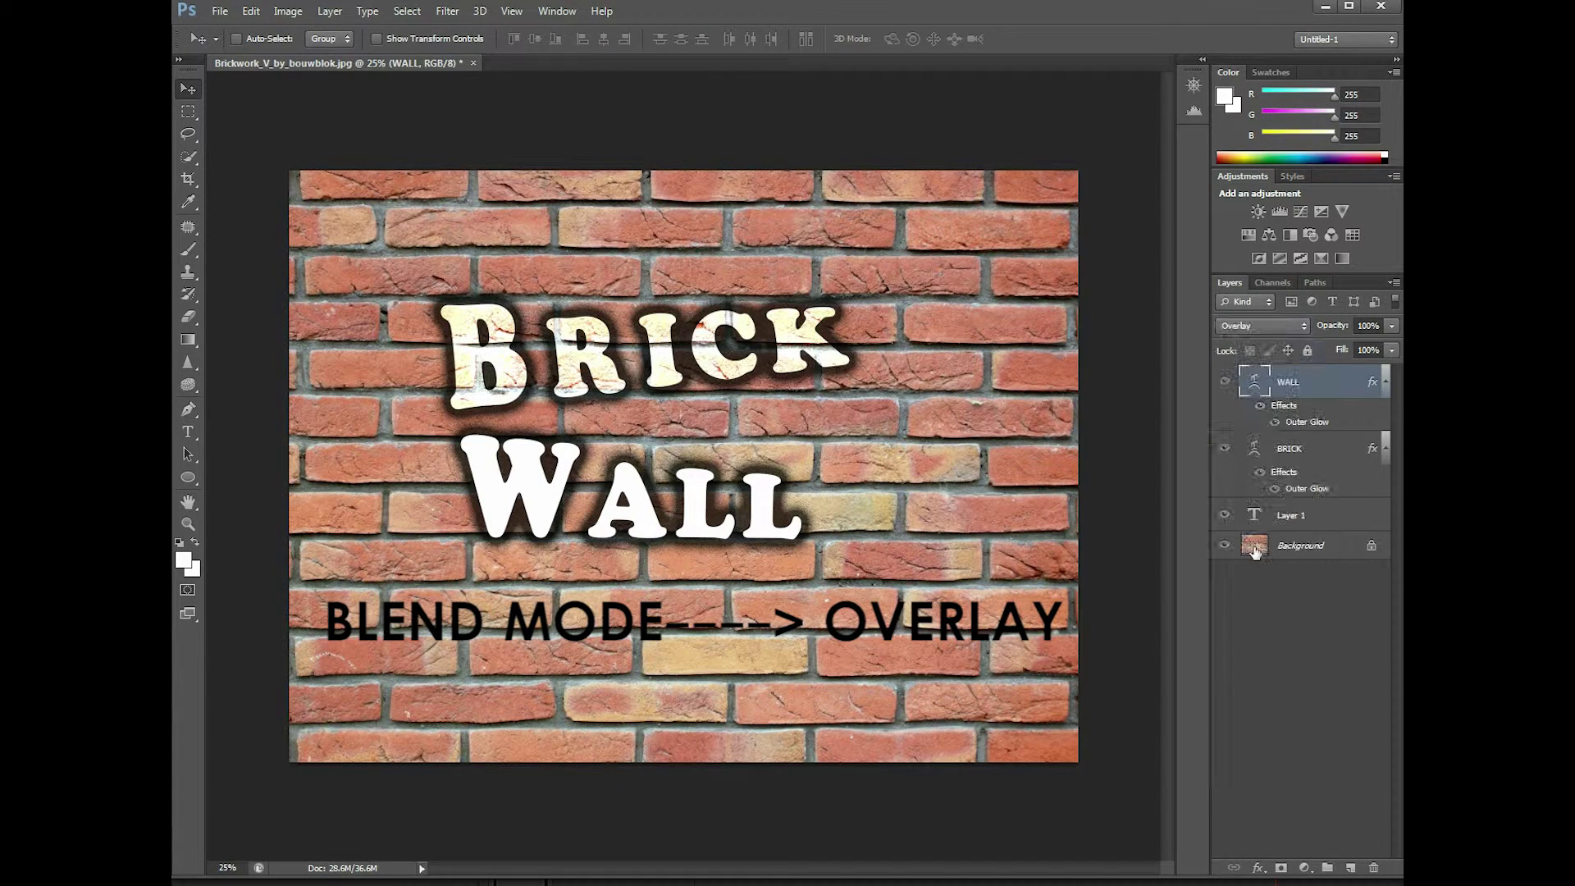
{"action": "left_click", "coordinate": [1253, 552]}
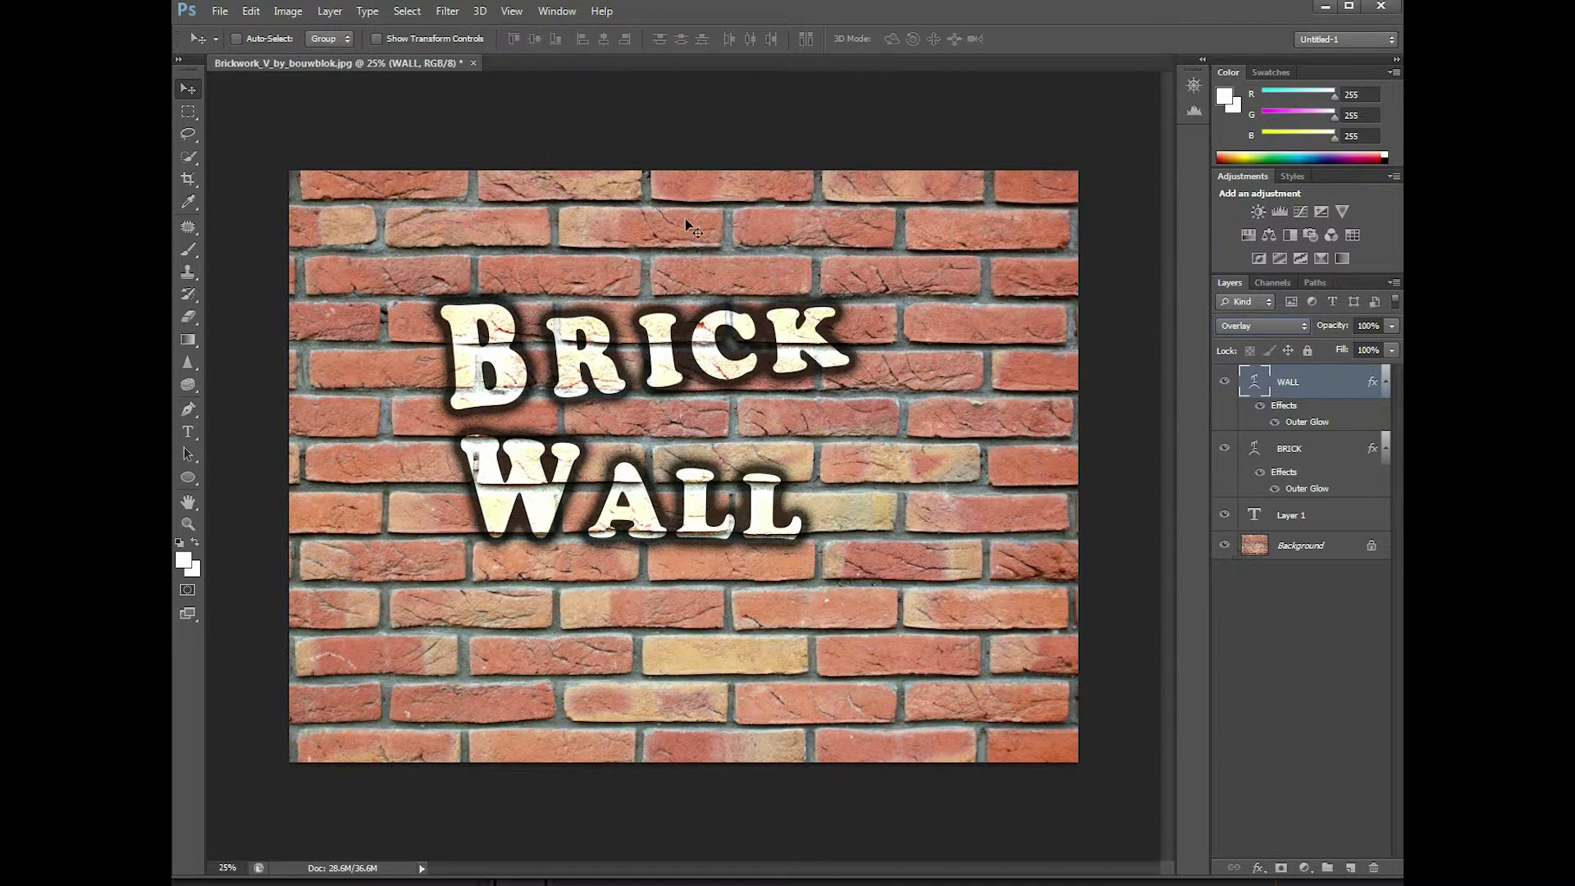
Rasterize WALL and displace it with displacment.psd at horizontal and vertical scale 7
{"action": "left_click", "coordinate": [445, 11]}
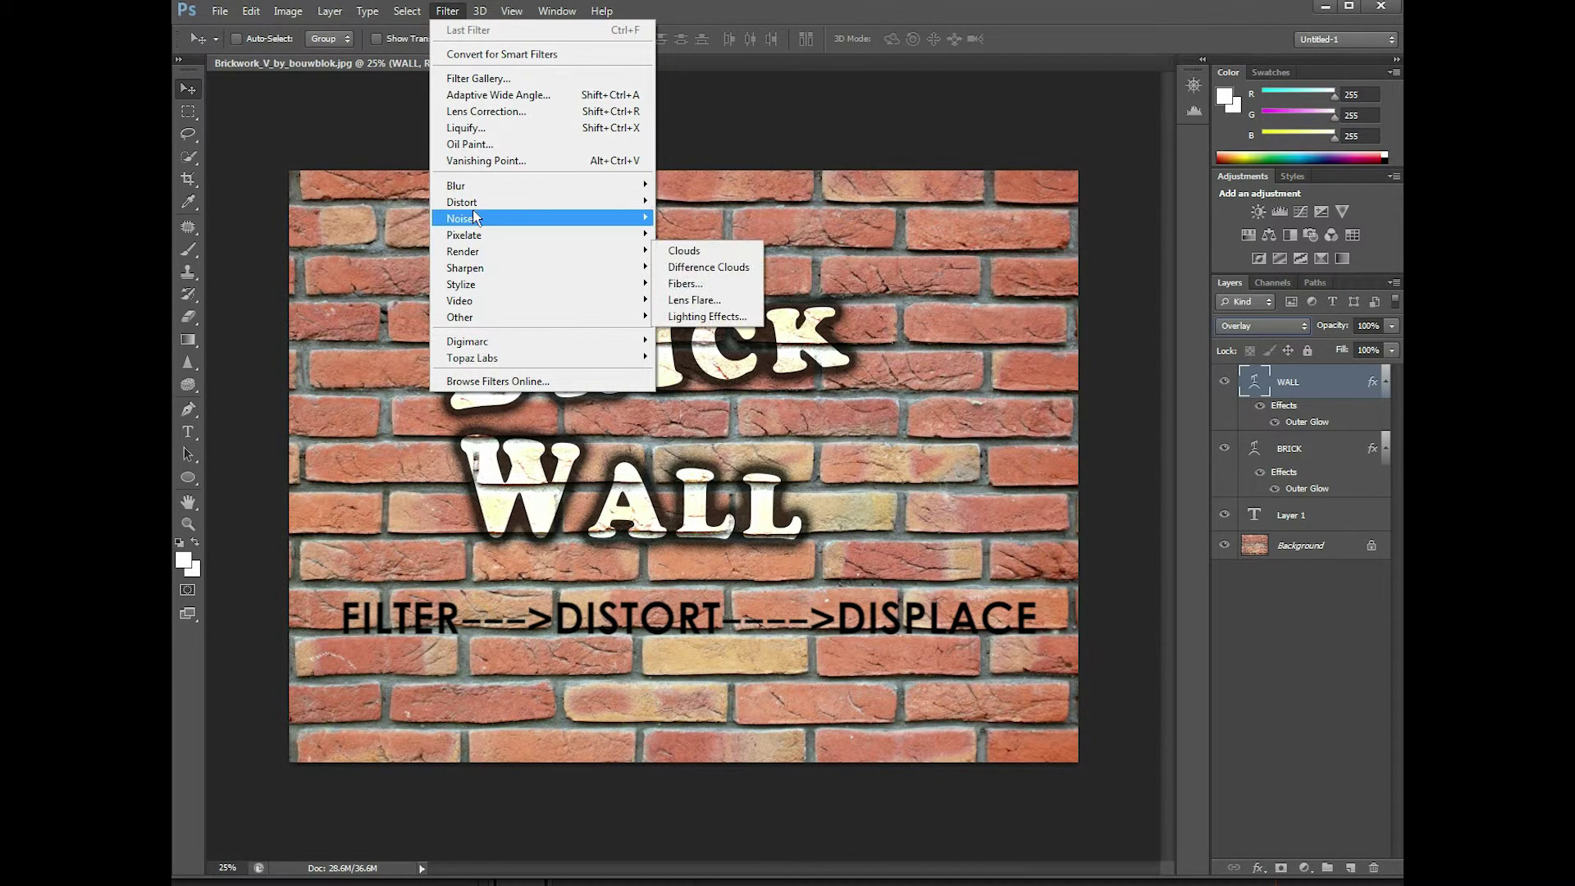
{"action": "mouse_move", "coordinate": [463, 202]}
{"action": "left_click", "coordinate": [694, 205]}
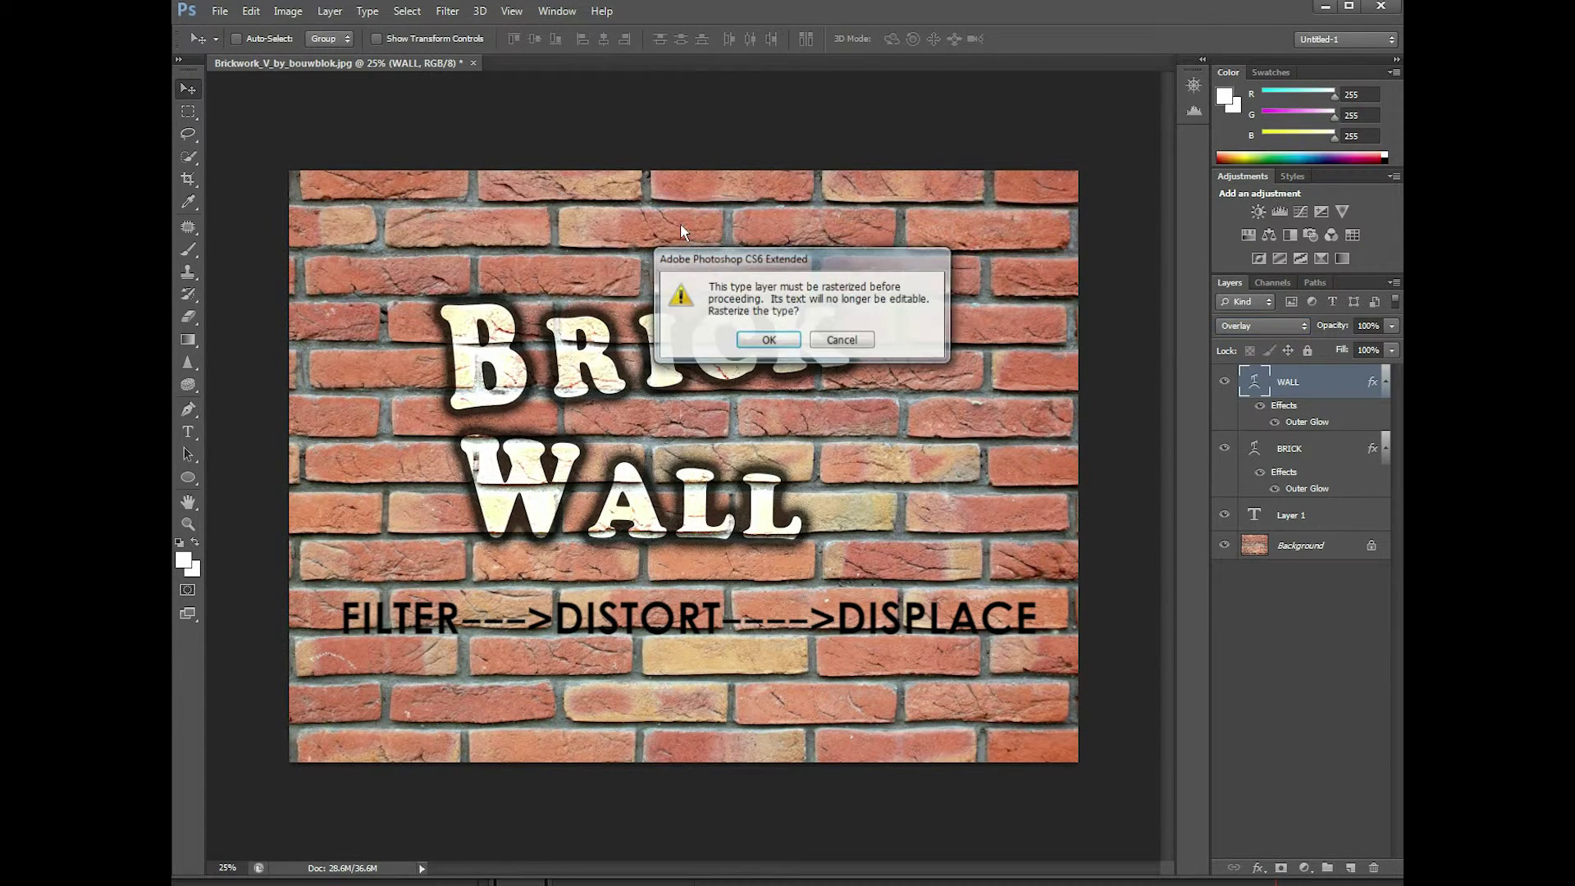
{"action": "left_click", "coordinate": [771, 340]}
{"action": "type", "text": "7"}
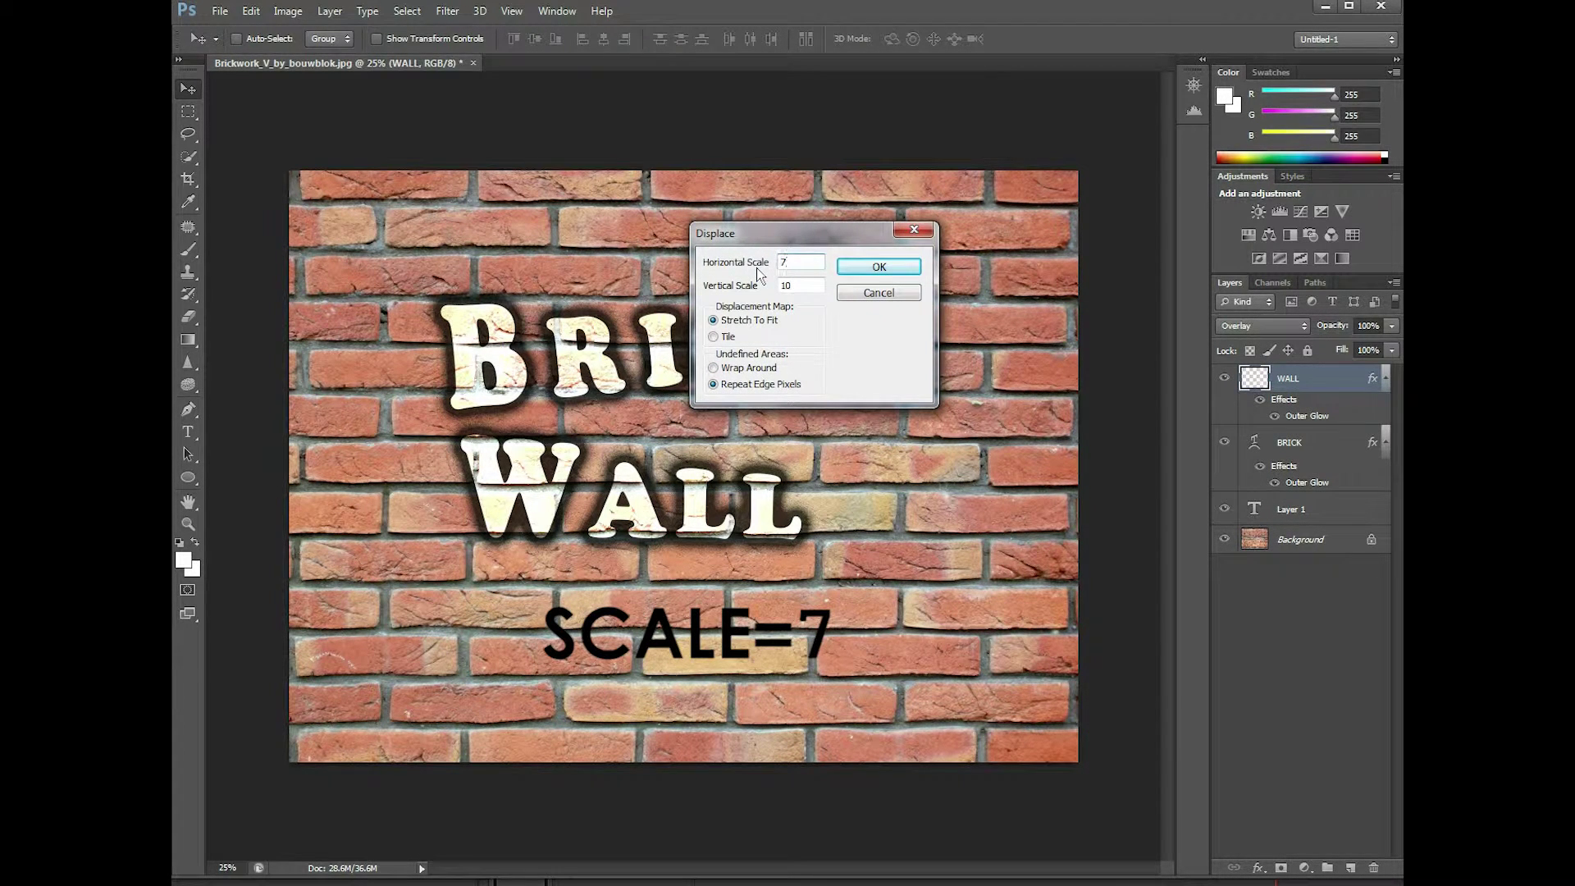
{"action": "key", "text": "Tab"}
{"action": "left_click", "coordinate": [879, 267]}
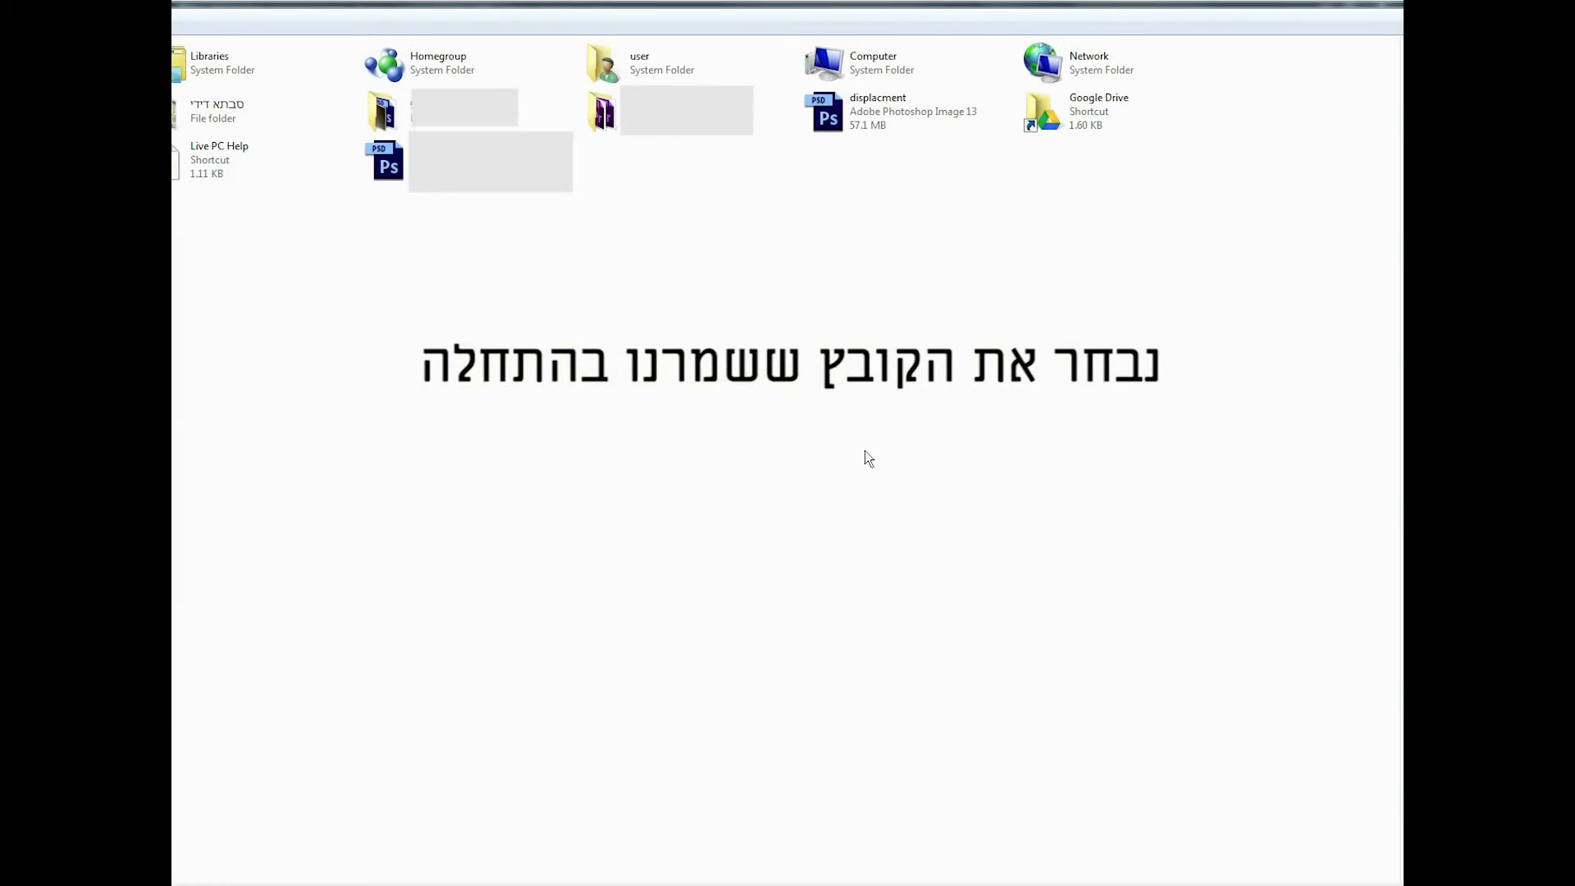
{"action": "double_click", "coordinate": [882, 119]}
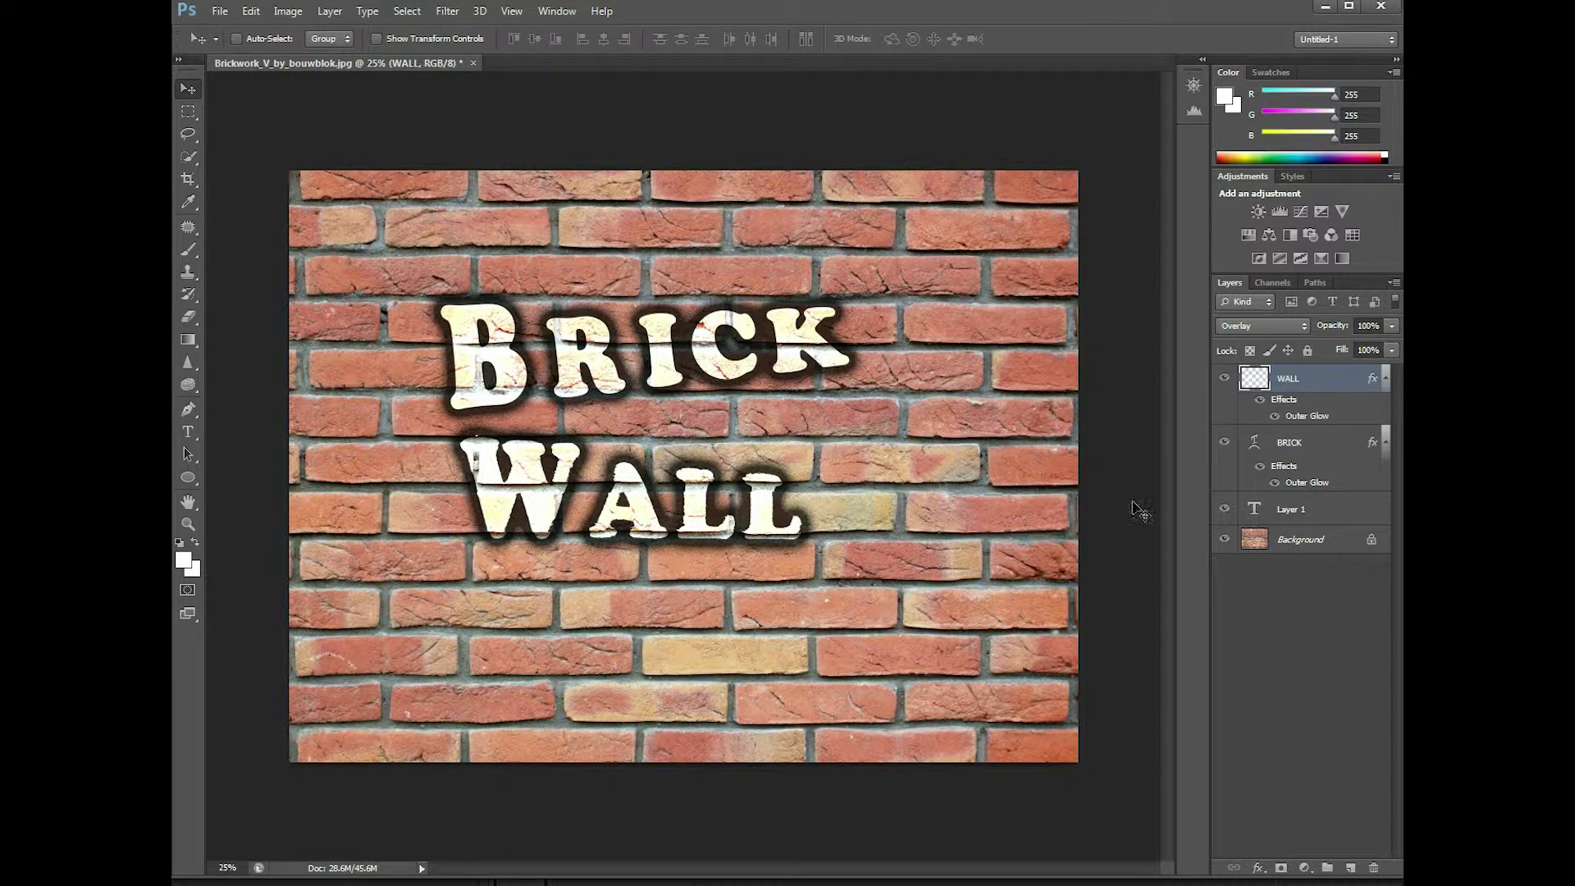
{"action": "left_click", "coordinate": [1296, 443]}
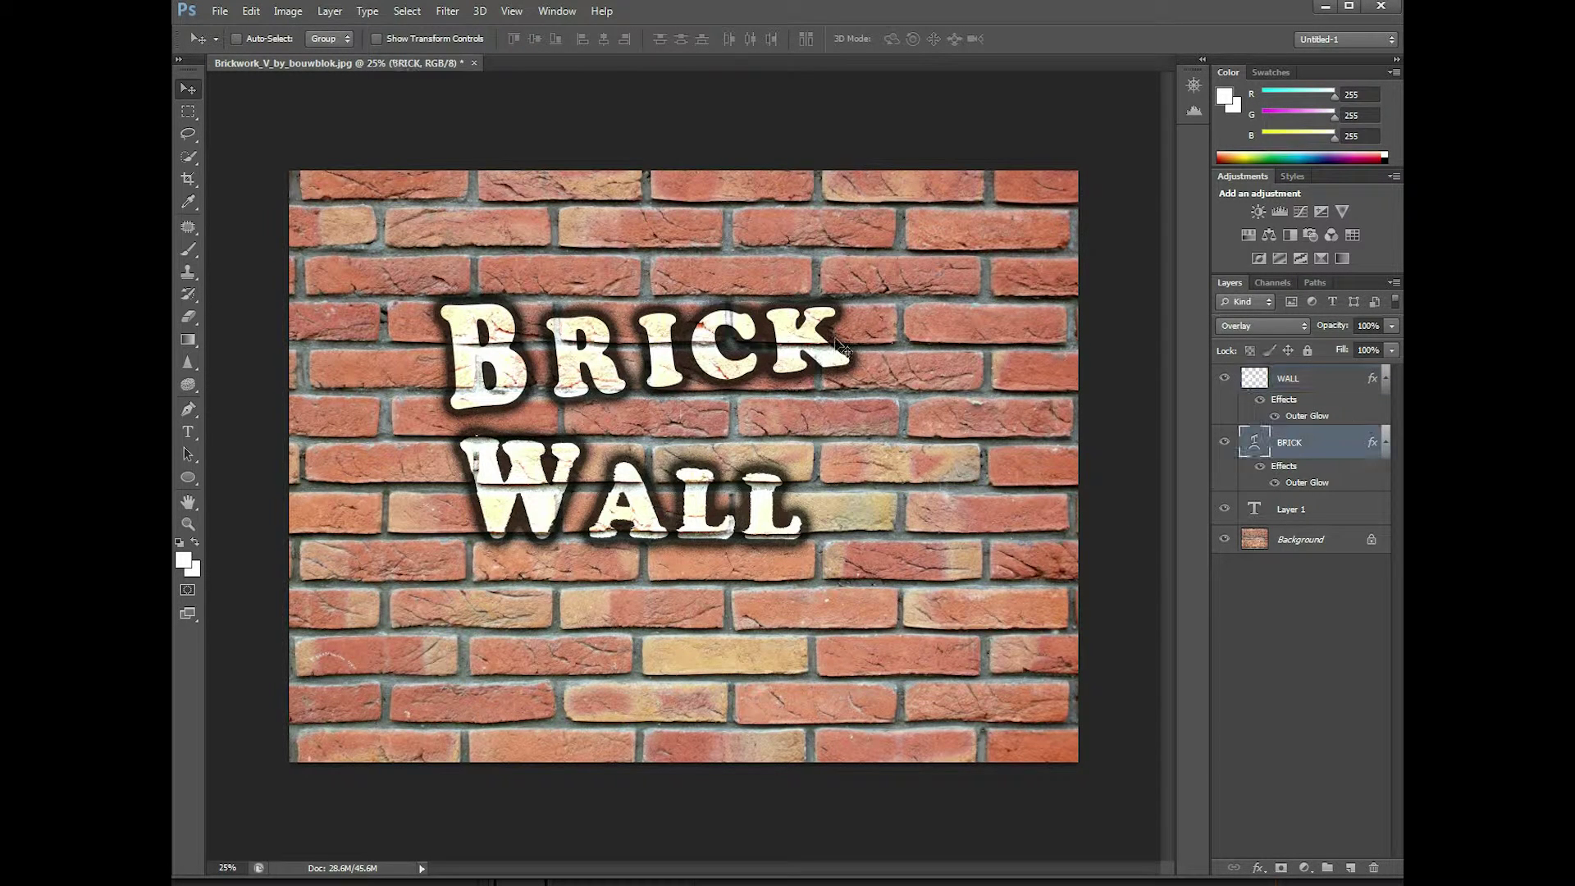
Rasterize BRICK and apply Displace using the same displacment.psd map
{"action": "left_click", "coordinate": [445, 11]}
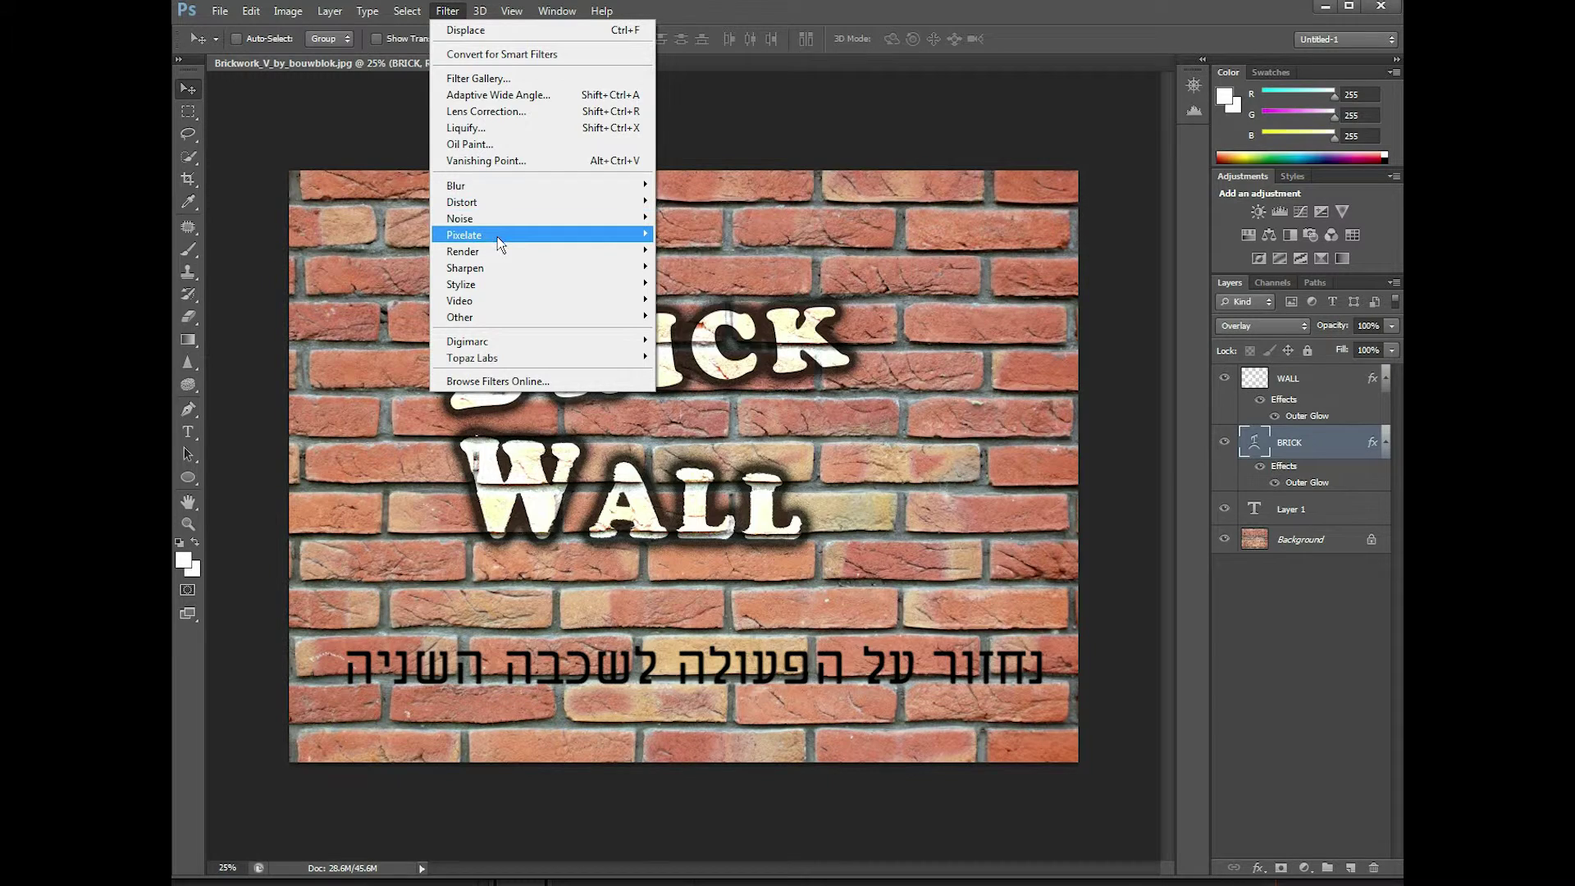
{"action": "mouse_move", "coordinate": [542, 202]}
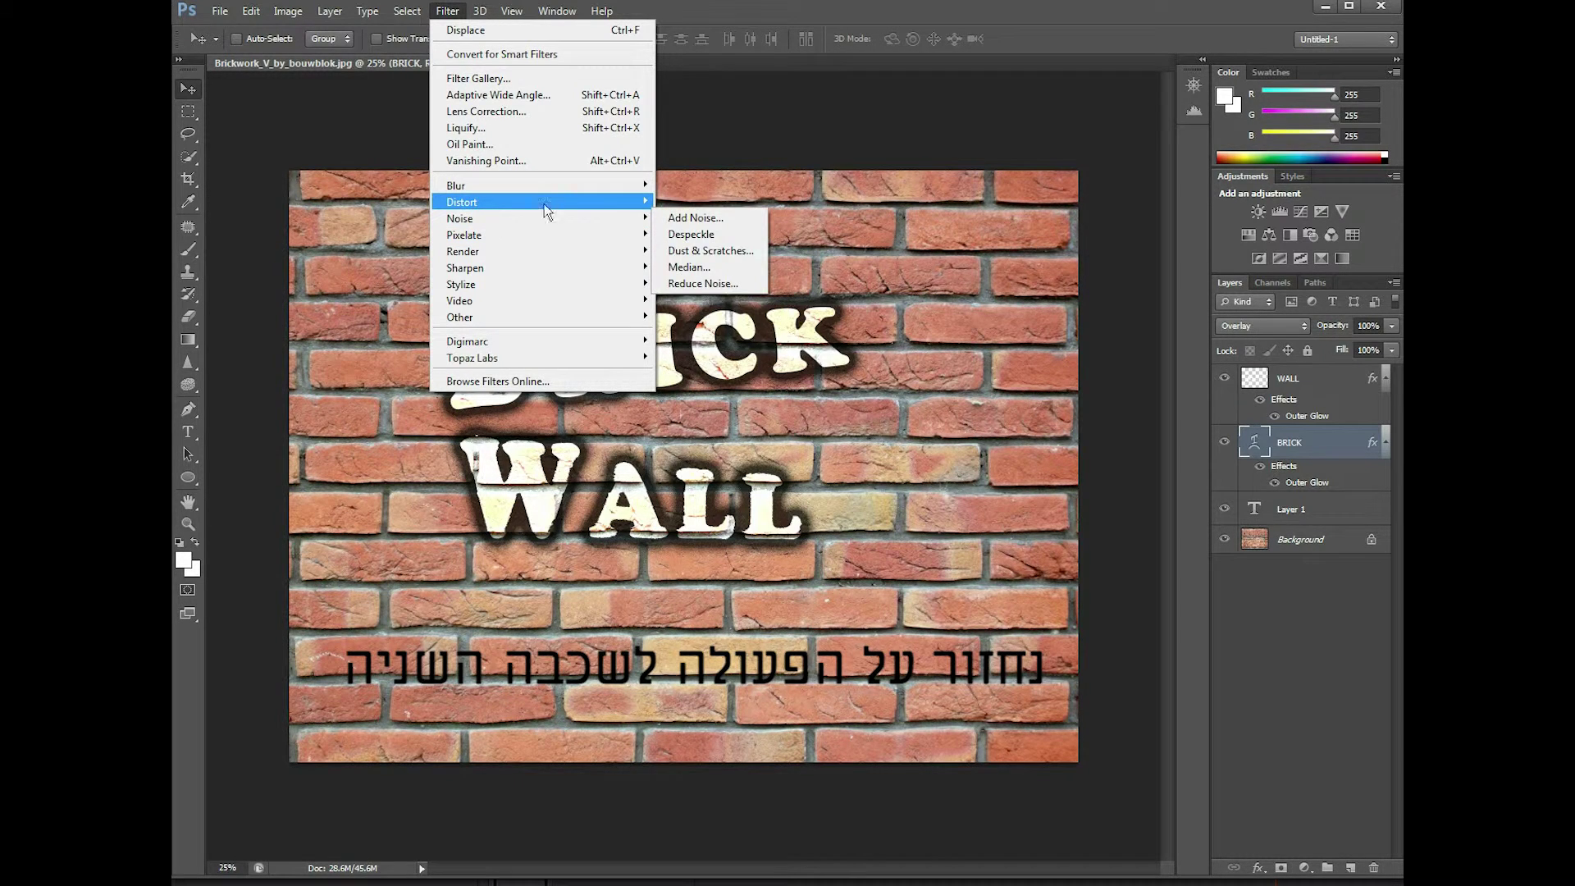
{"action": "left_click", "coordinate": [697, 202]}
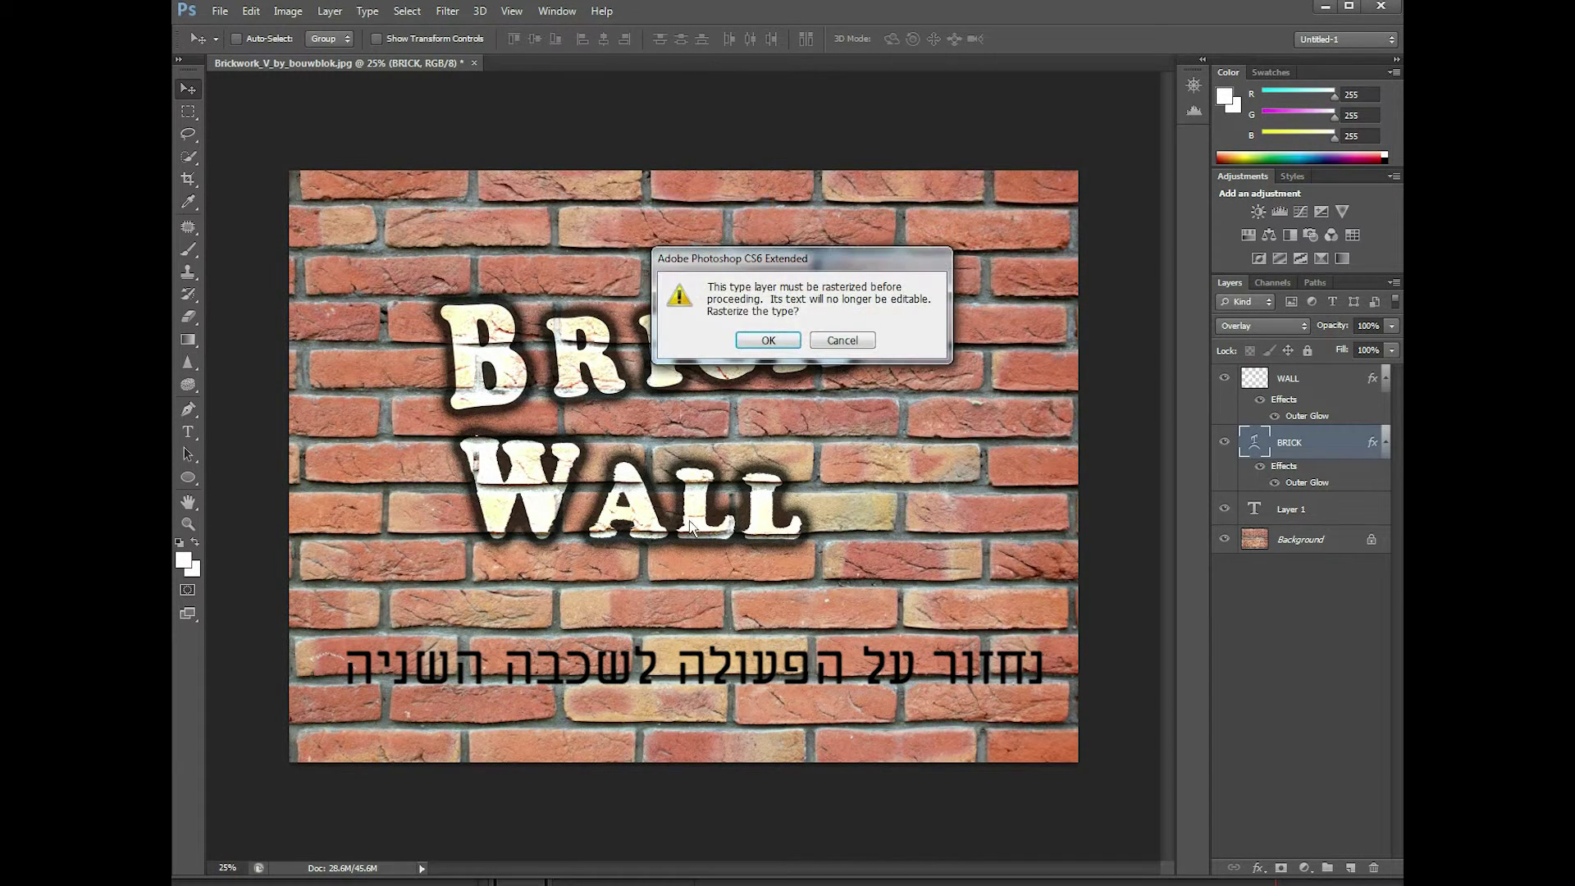
{"action": "left_click", "coordinate": [768, 341]}
{"action": "left_click", "coordinate": [893, 268]}
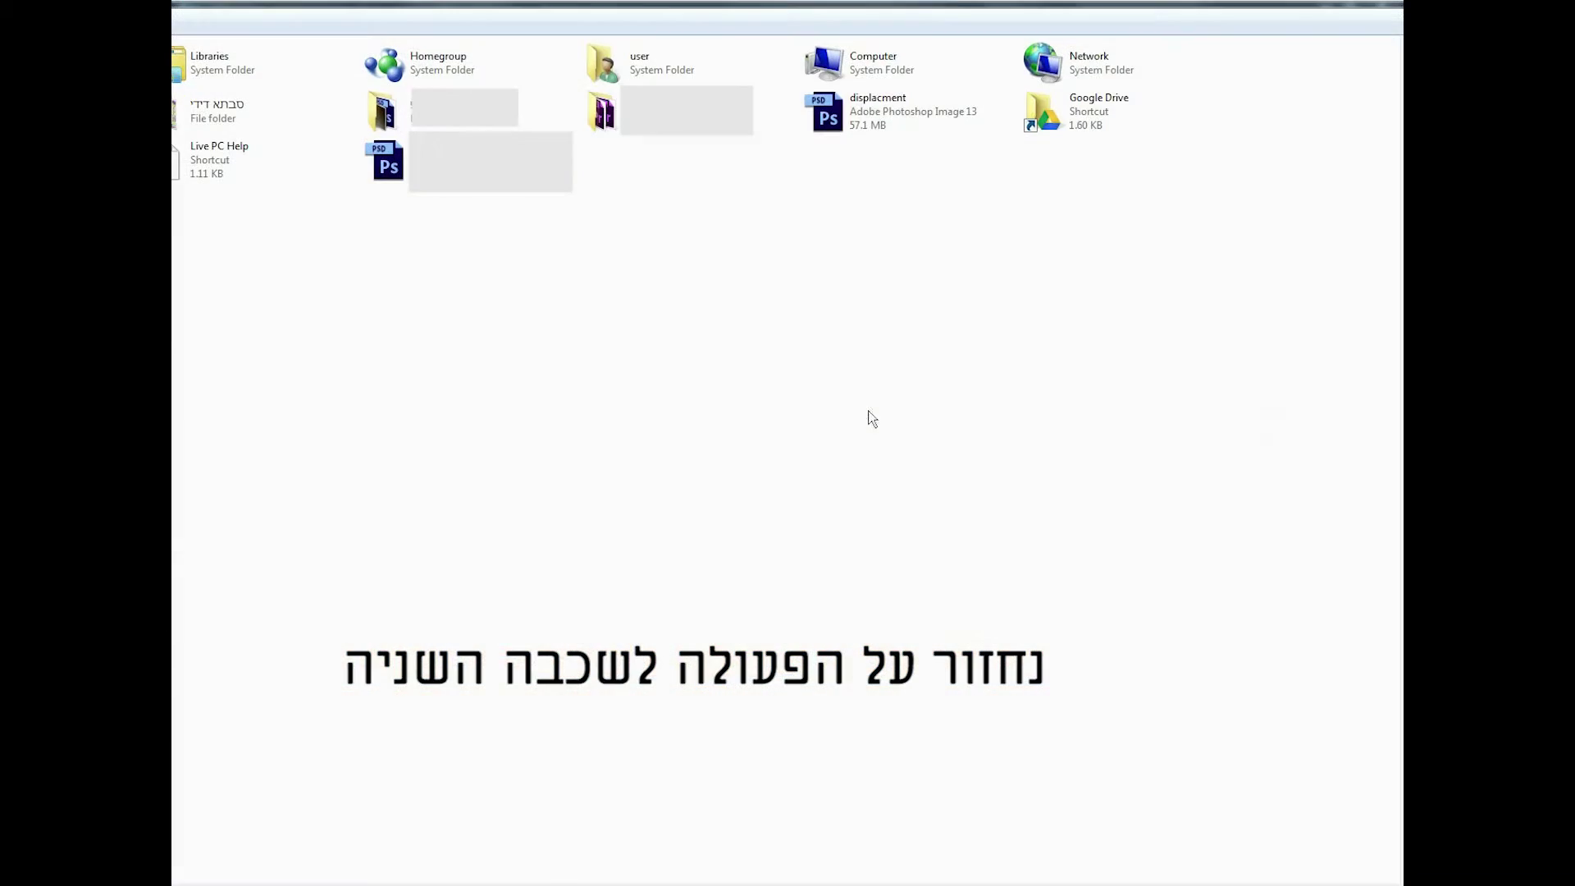
{"action": "double_click", "coordinate": [848, 122]}
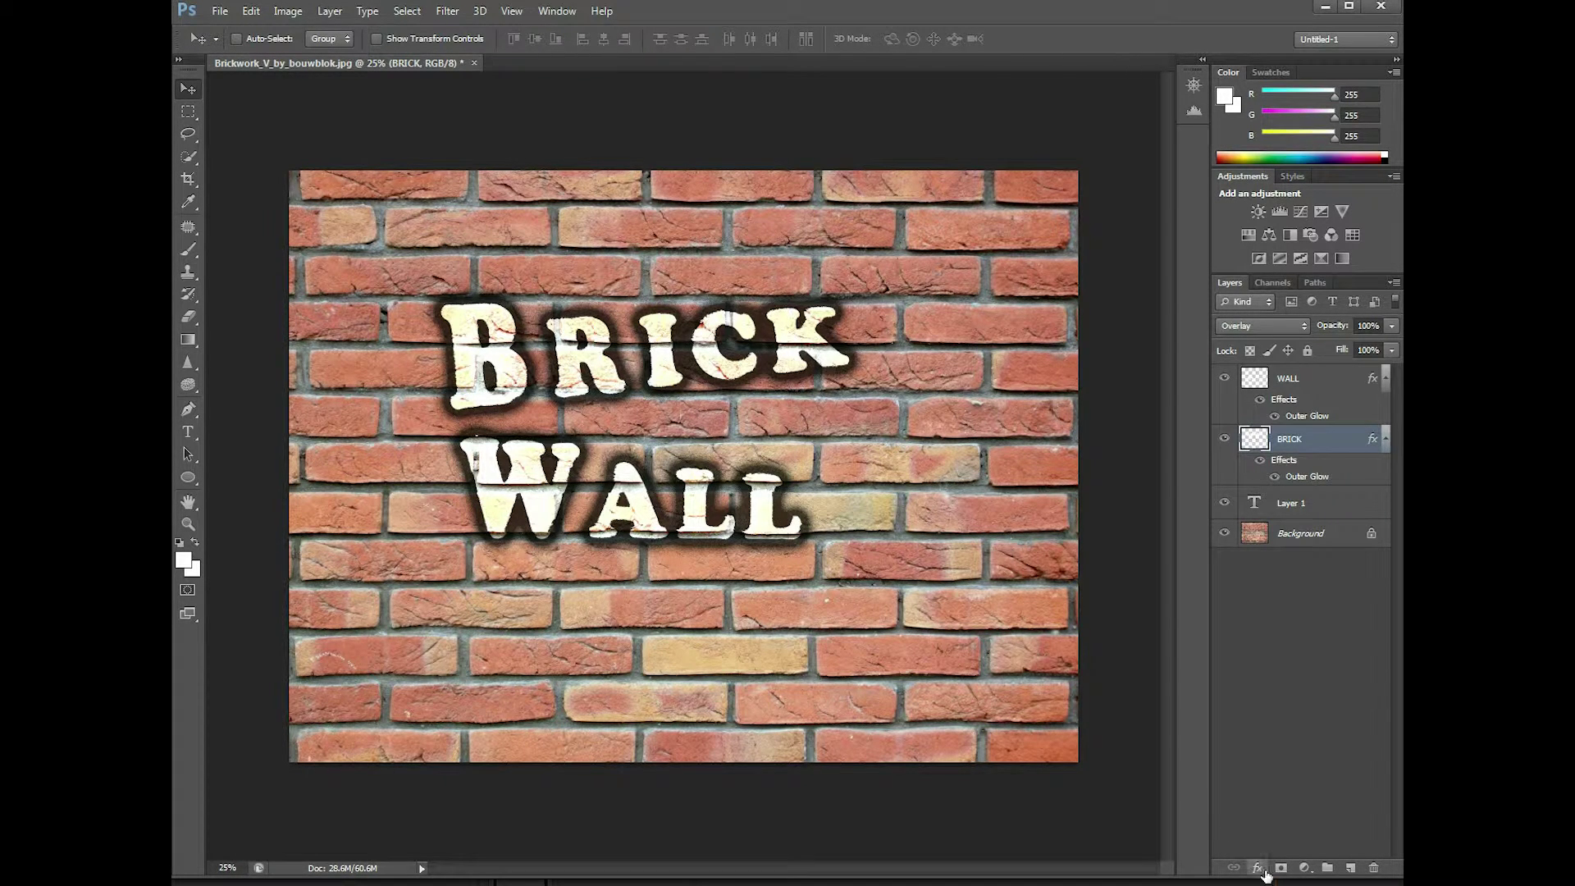
{"action": "left_click", "coordinate": [1257, 868]}
In BRICK's Blend If, raise the Underlying Layer black point to about 105
{"action": "left_click", "coordinate": [1289, 667]}
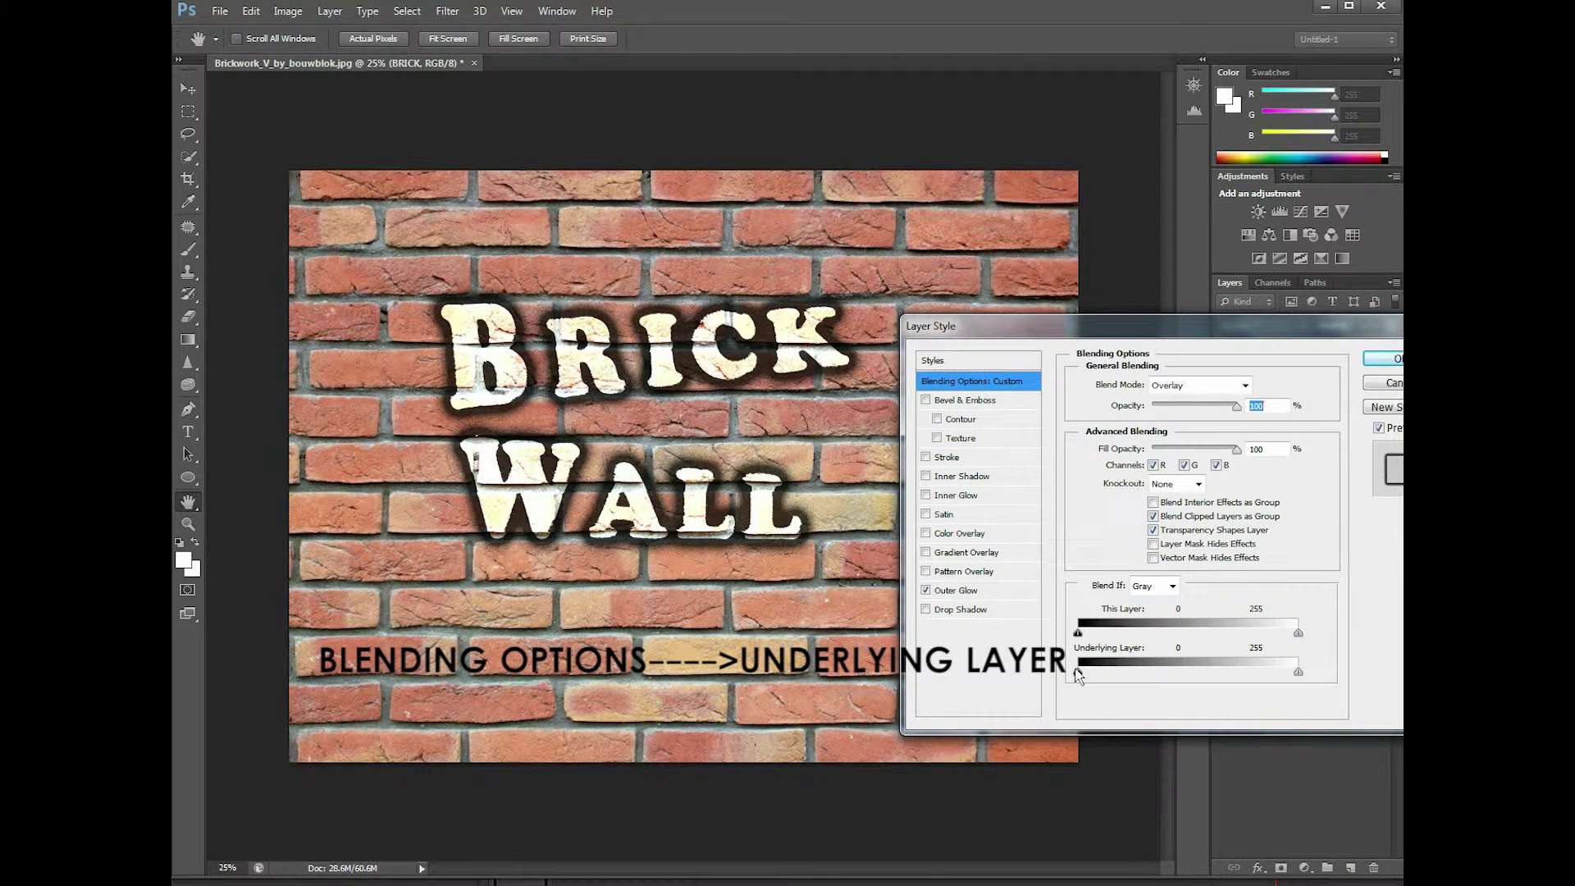
{"action": "left_click_drag", "start_coordinate": [1083, 671], "coordinate": [1126, 668]}
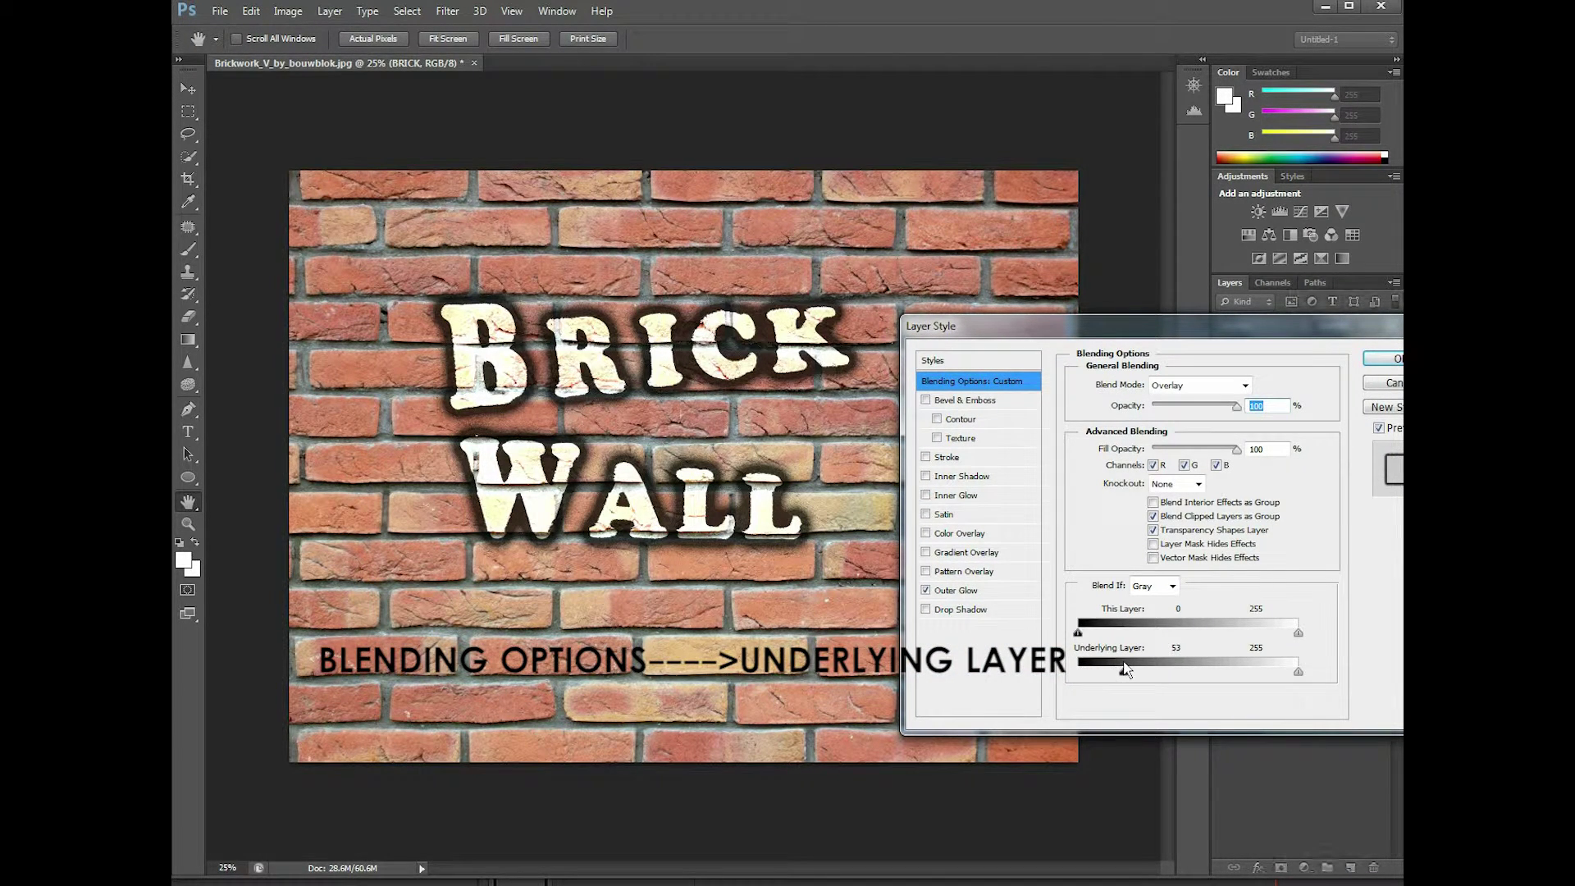
{"action": "left_click_drag", "start_coordinate": [1131, 673], "coordinate": [1159, 678]}
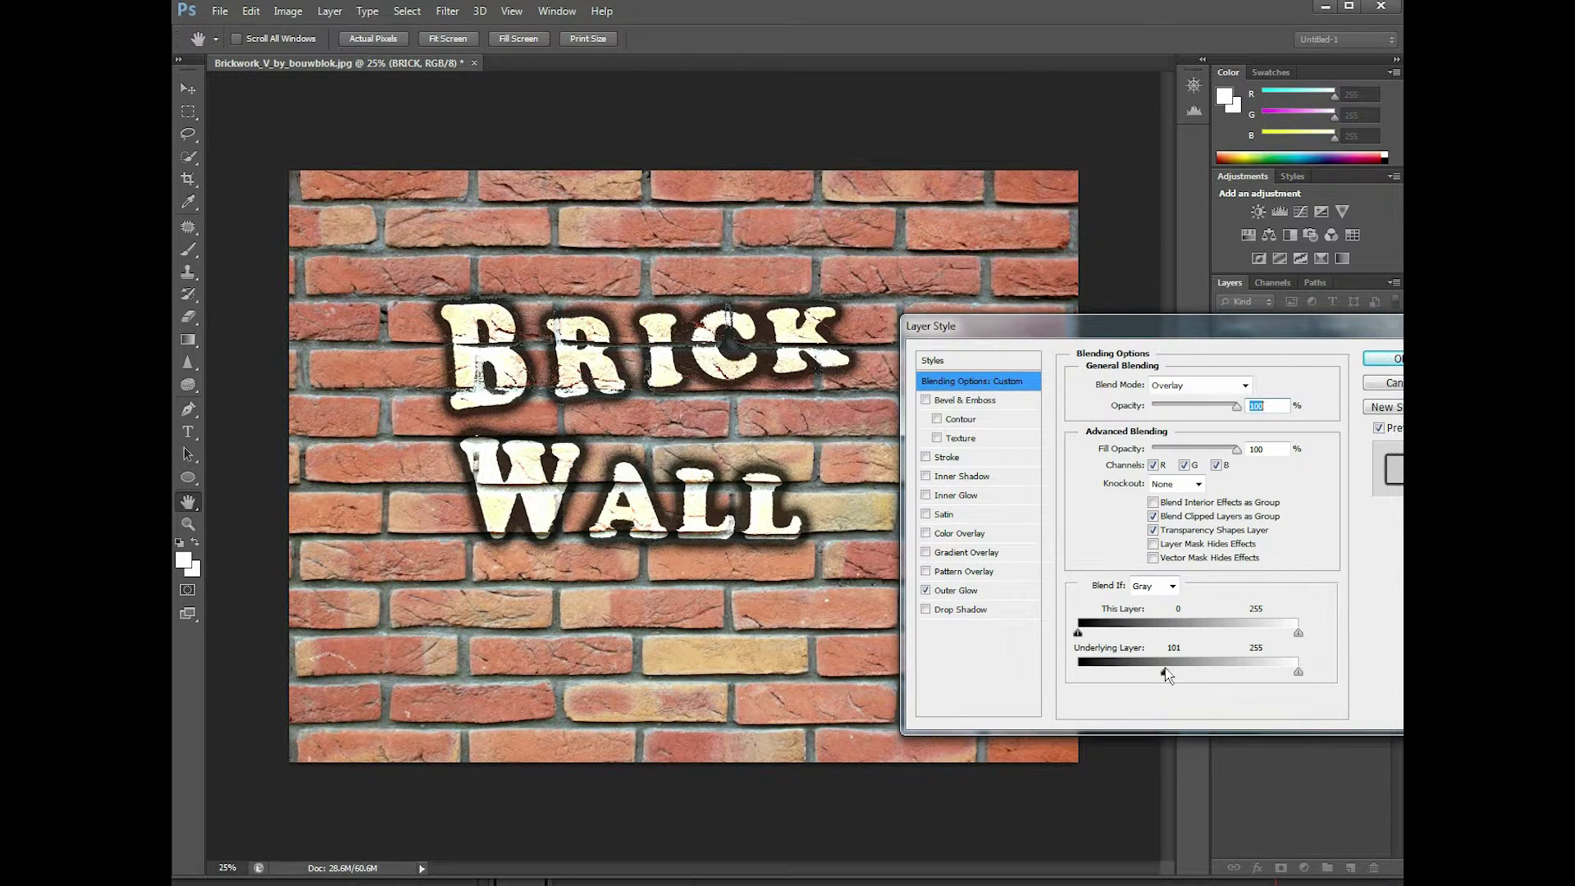
{"action": "left_click_drag", "start_coordinate": [1165, 671], "coordinate": [1158, 676]}
{"action": "left_click", "coordinate": [1395, 361]}
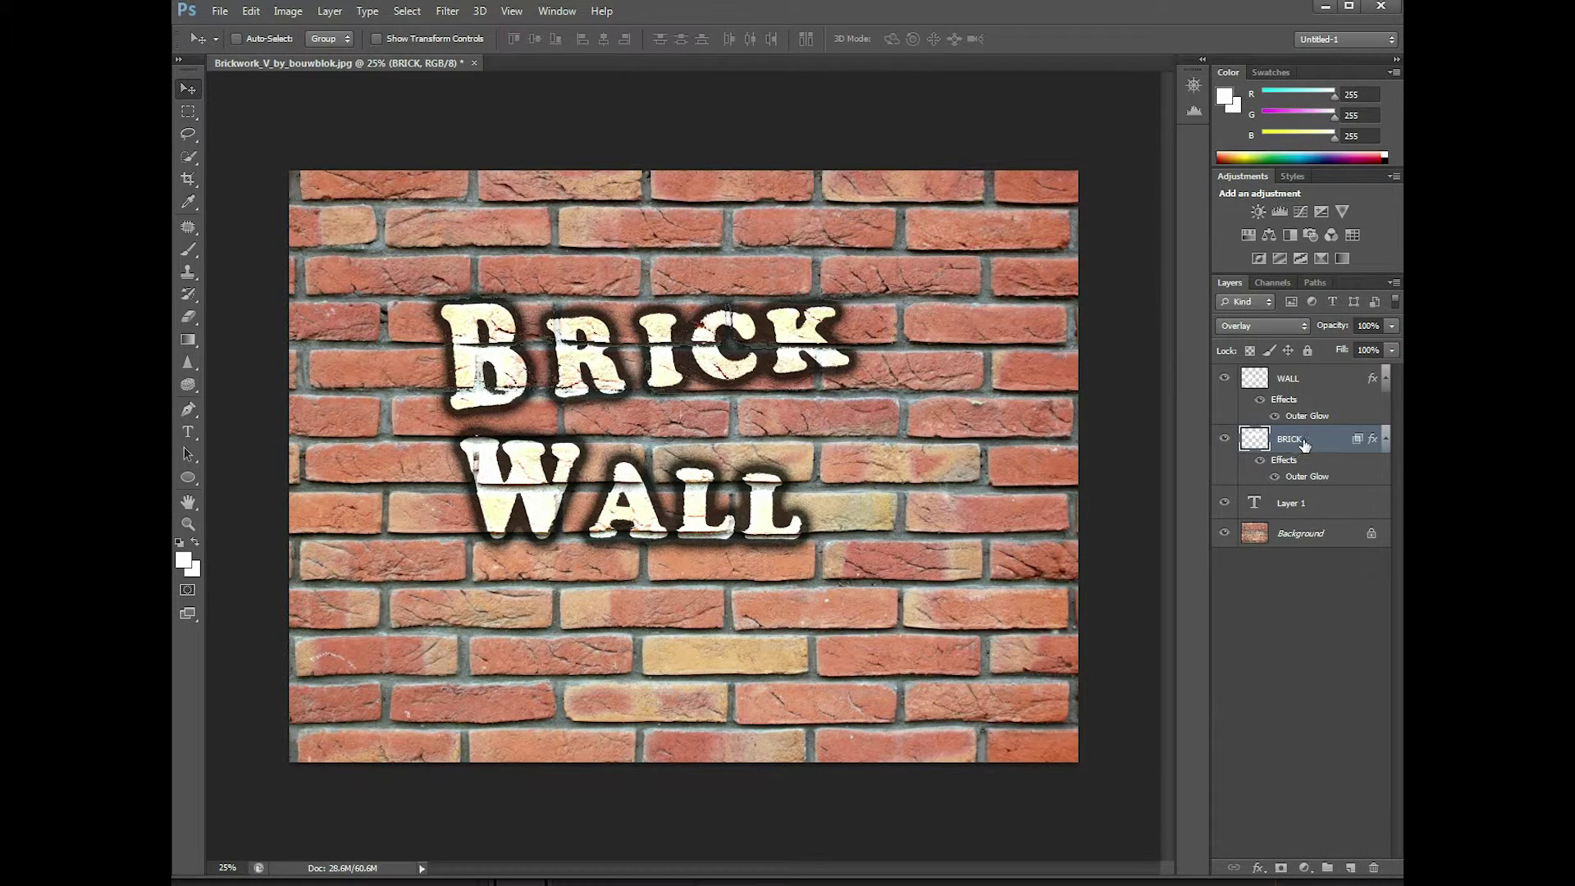
Copy BRICK's layer style and paste it onto WALL
{"action": "right_click", "coordinate": [1325, 441]}
{"action": "left_click", "coordinate": [1361, 573]}
{"action": "left_click", "coordinate": [1289, 381]}
{"action": "right_click", "coordinate": [1291, 381]}
{"action": "left_click", "coordinate": [1366, 595]}
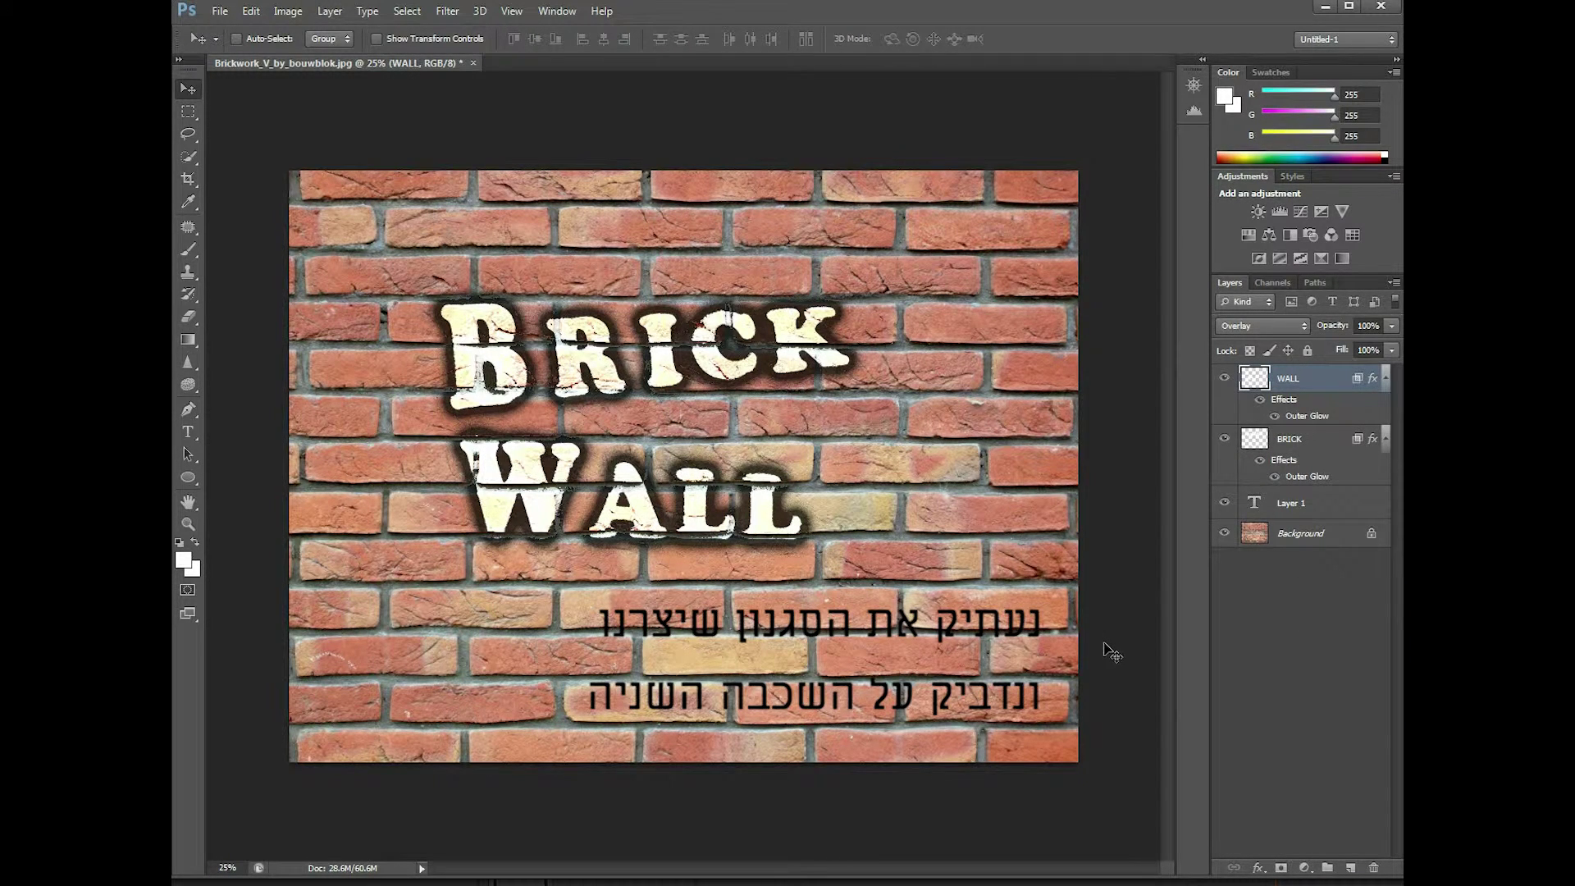
Switch the Outer Glow technique to Precise on both WALL and BRICK
{"action": "double_click", "coordinate": [1315, 382]}
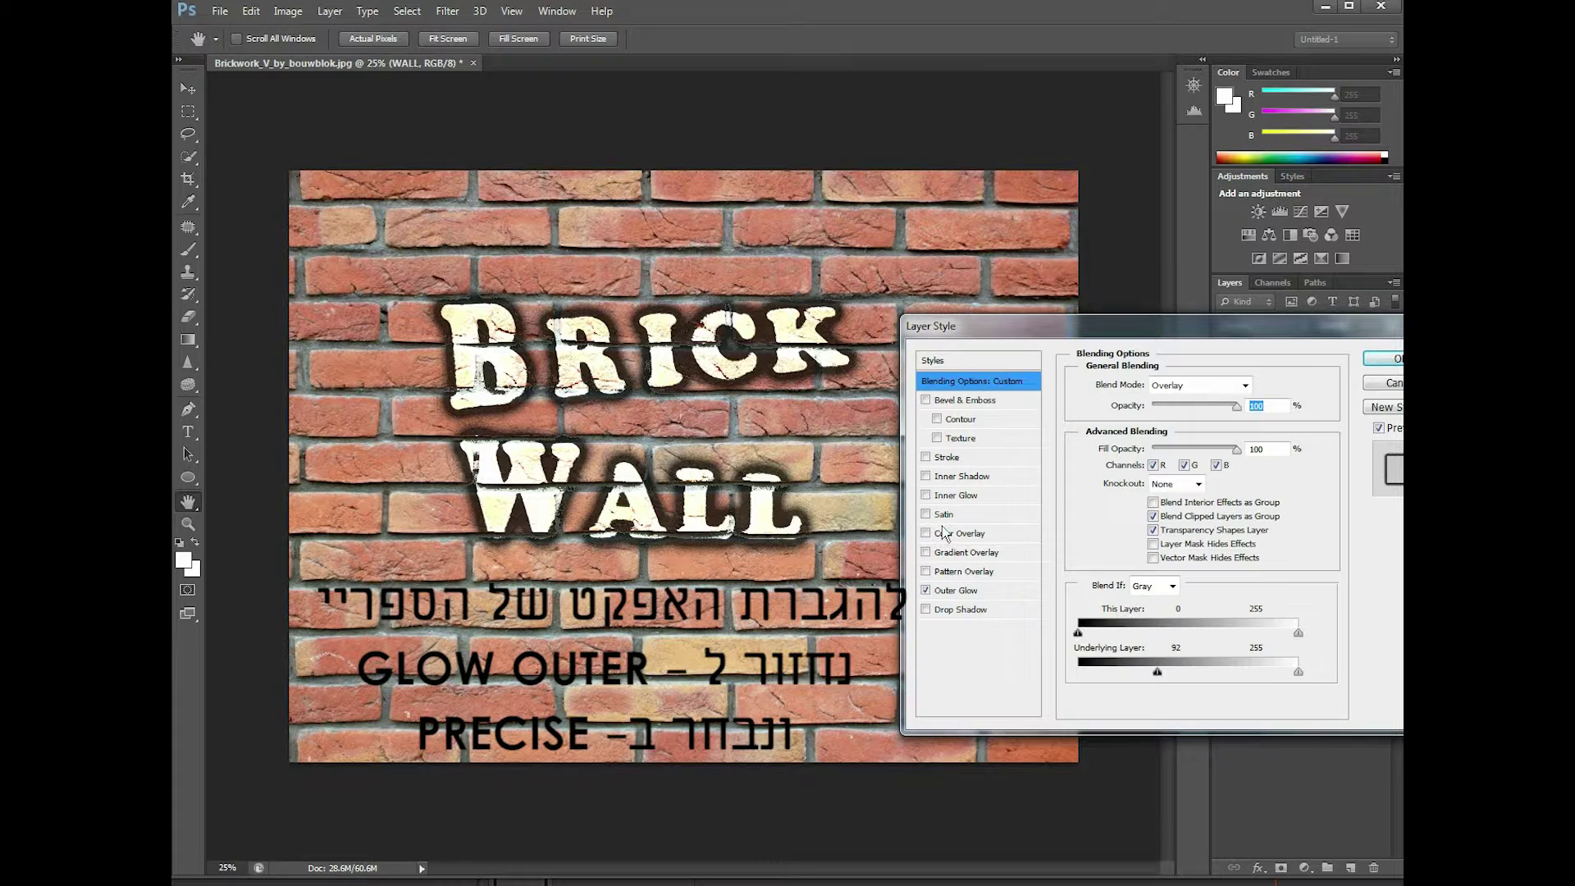
{"action": "left_click", "coordinate": [960, 592]}
{"action": "left_click", "coordinate": [1181, 494]}
{"action": "left_click", "coordinate": [1164, 521]}
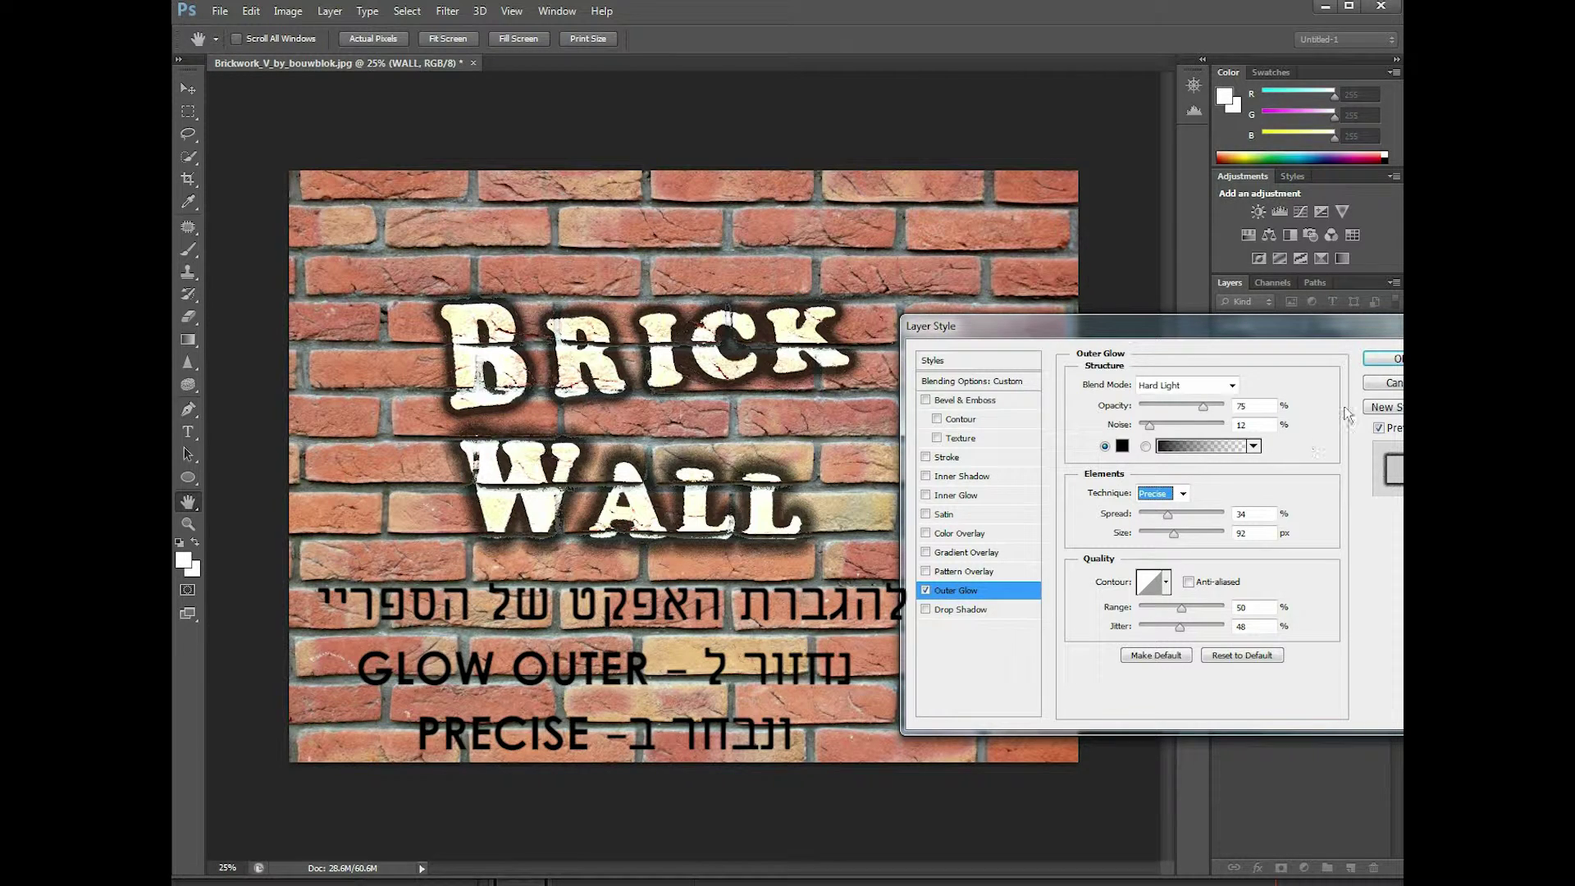
{"action": "left_click", "coordinate": [1397, 361]}
{"action": "left_click", "coordinate": [1296, 439]}
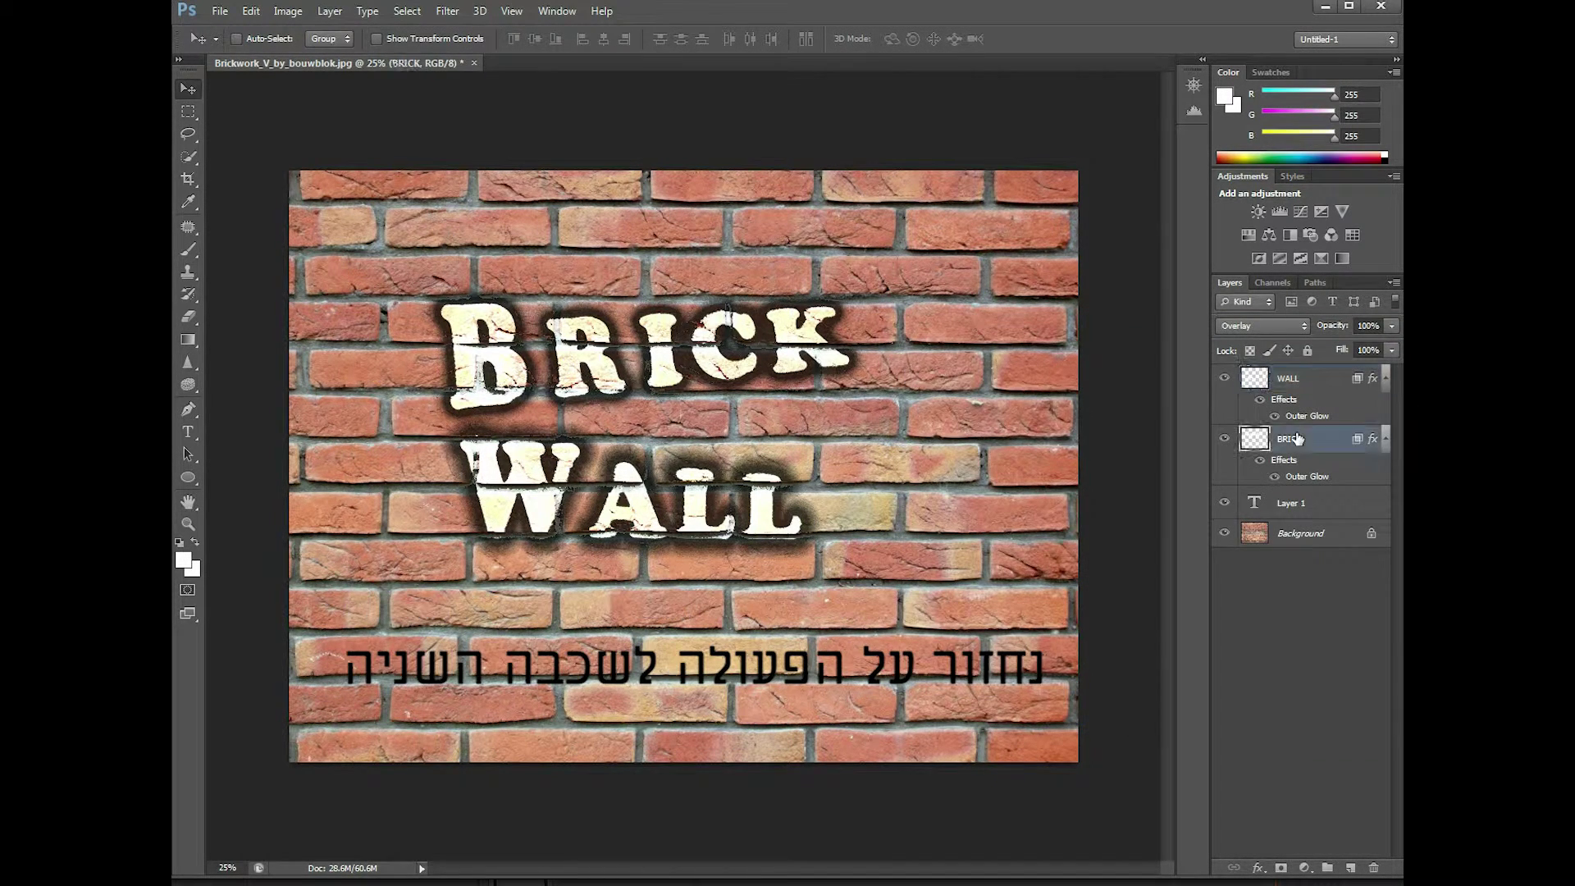
{"action": "double_click", "coordinate": [1322, 439]}
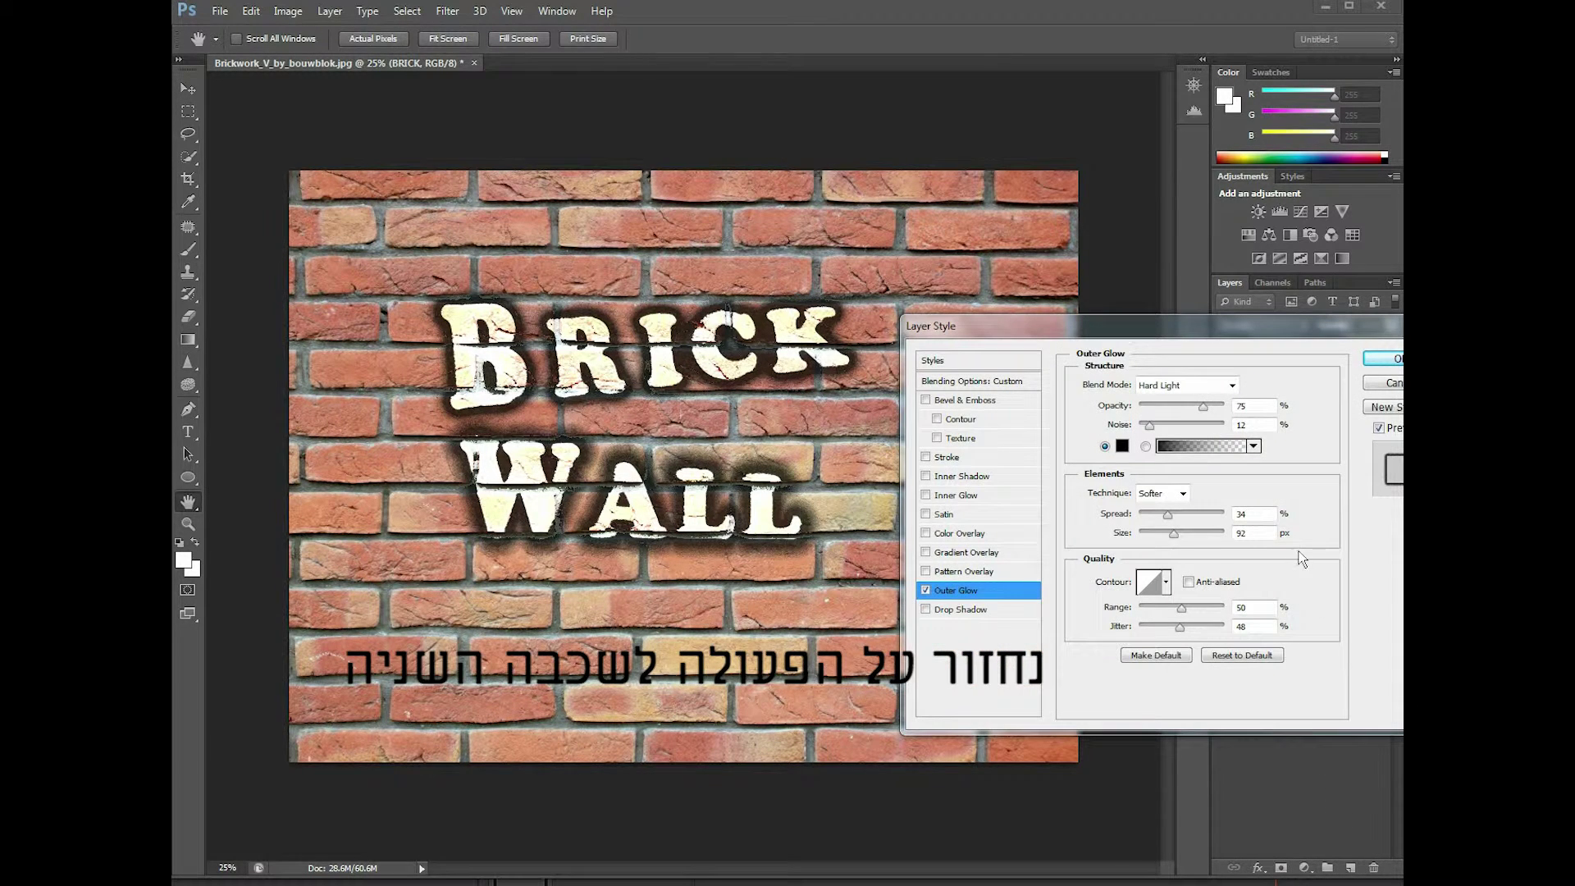
{"action": "left_click", "coordinate": [1183, 493]}
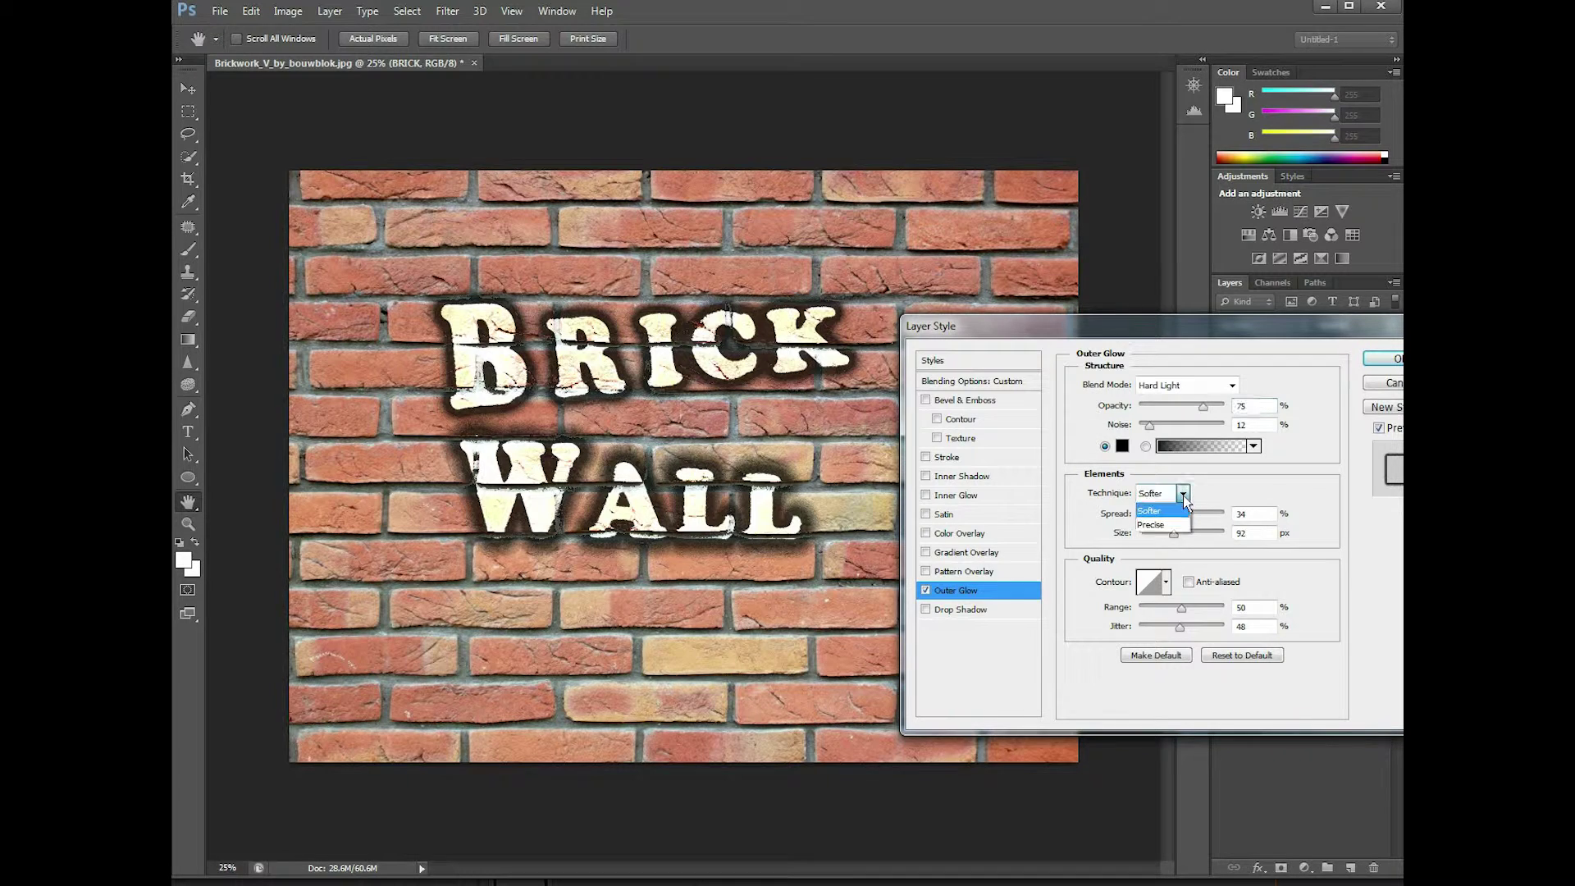
{"action": "left_click", "coordinate": [1151, 526]}
{"action": "left_click", "coordinate": [1388, 358]}
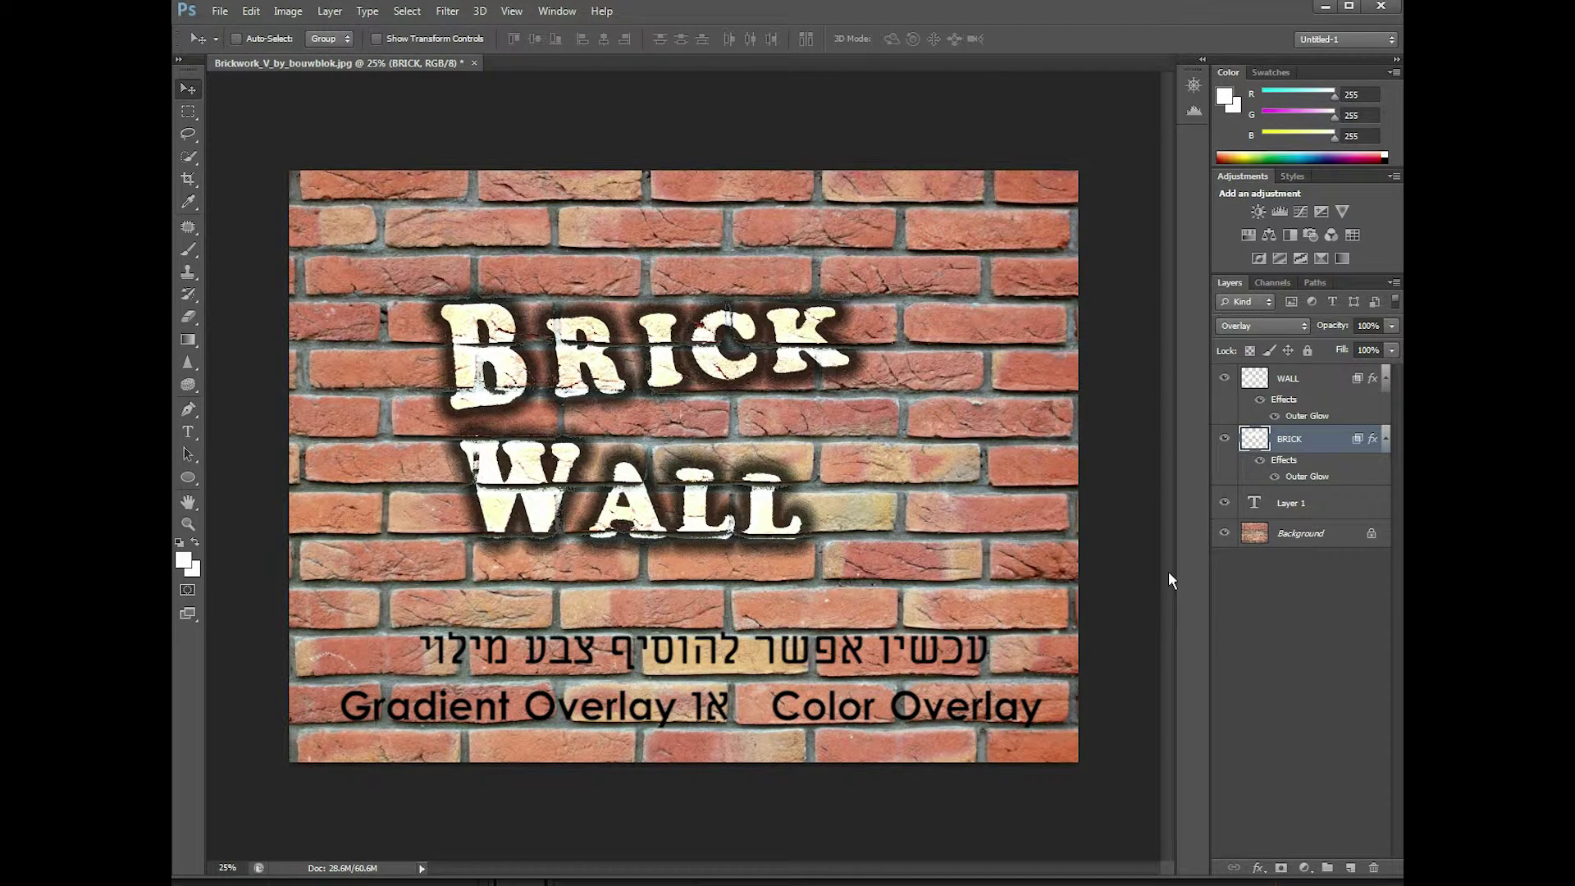
Add a Gradient Overlay effect to the WALL layer
{"action": "key", "text": "g"}
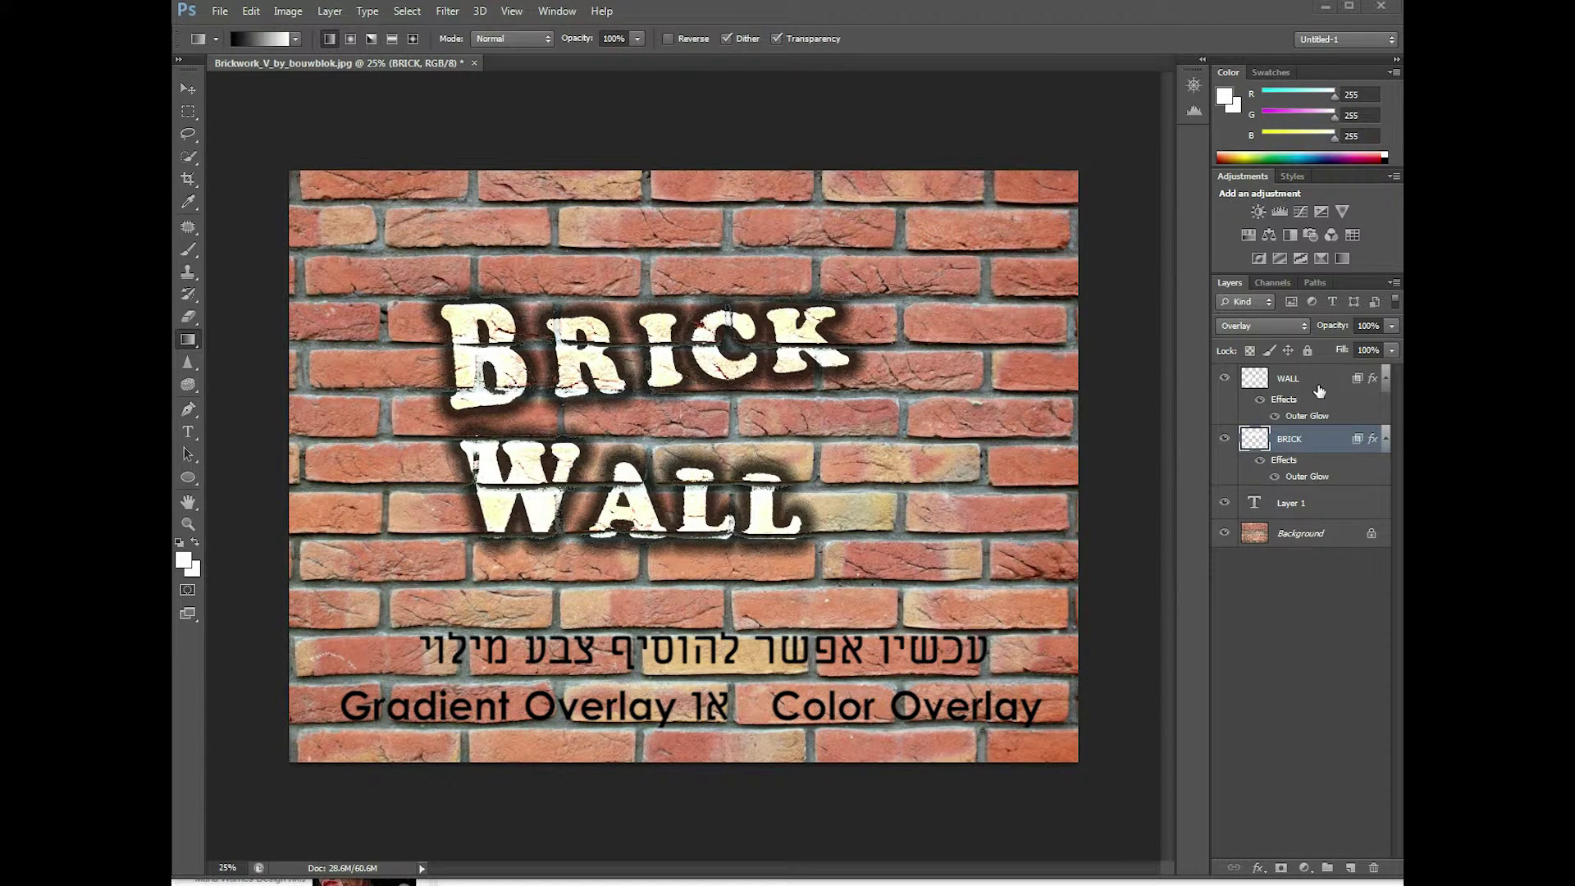
{"action": "left_click", "coordinate": [1320, 386]}
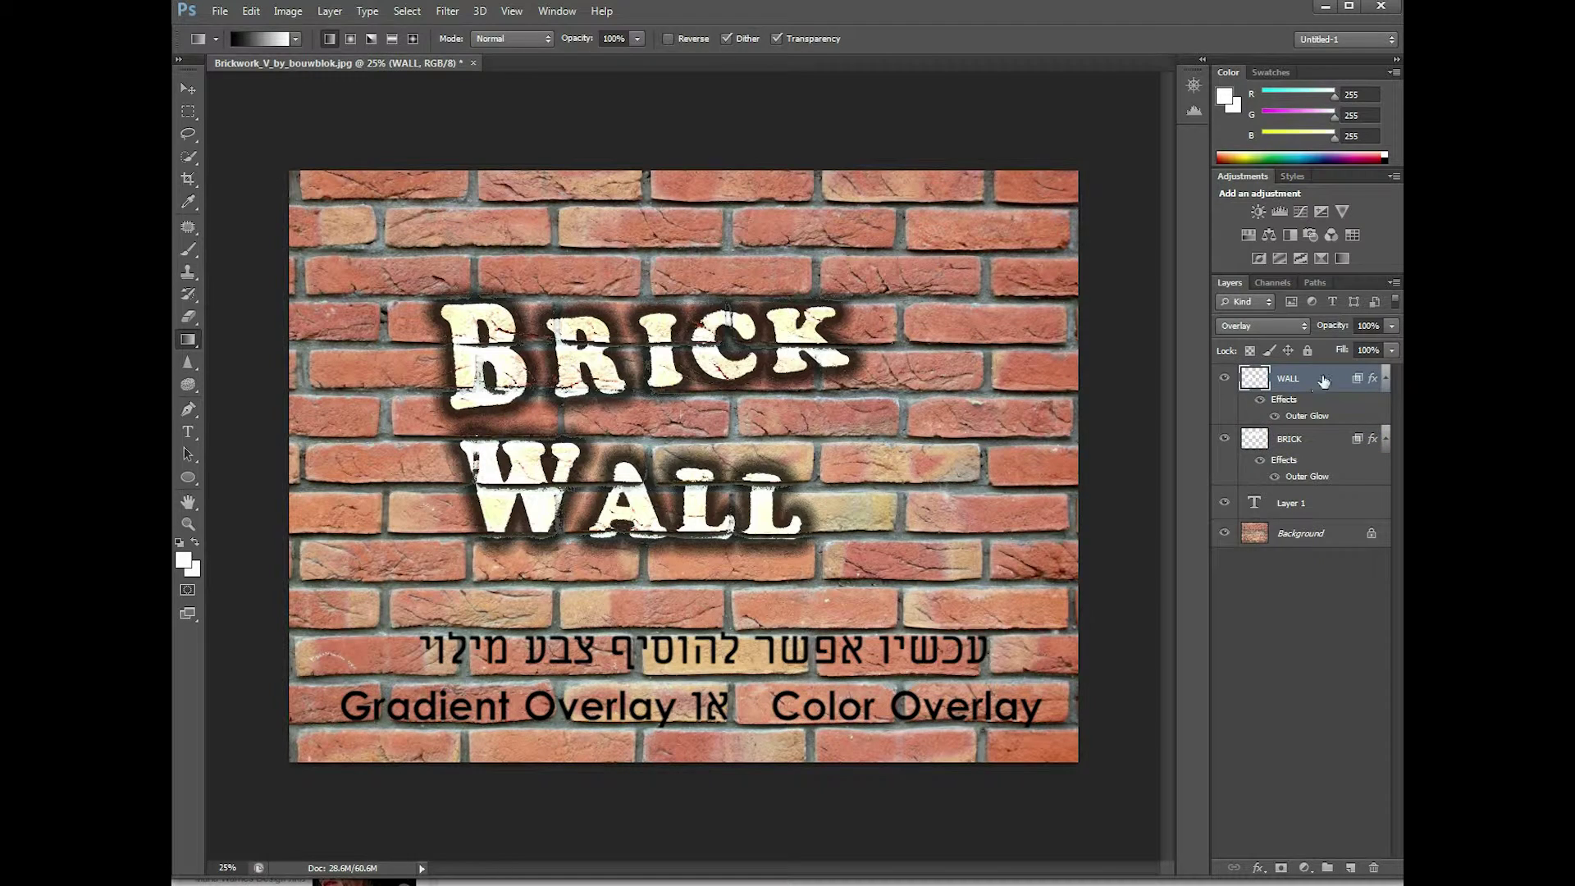
{"action": "double_click", "coordinate": [1321, 382]}
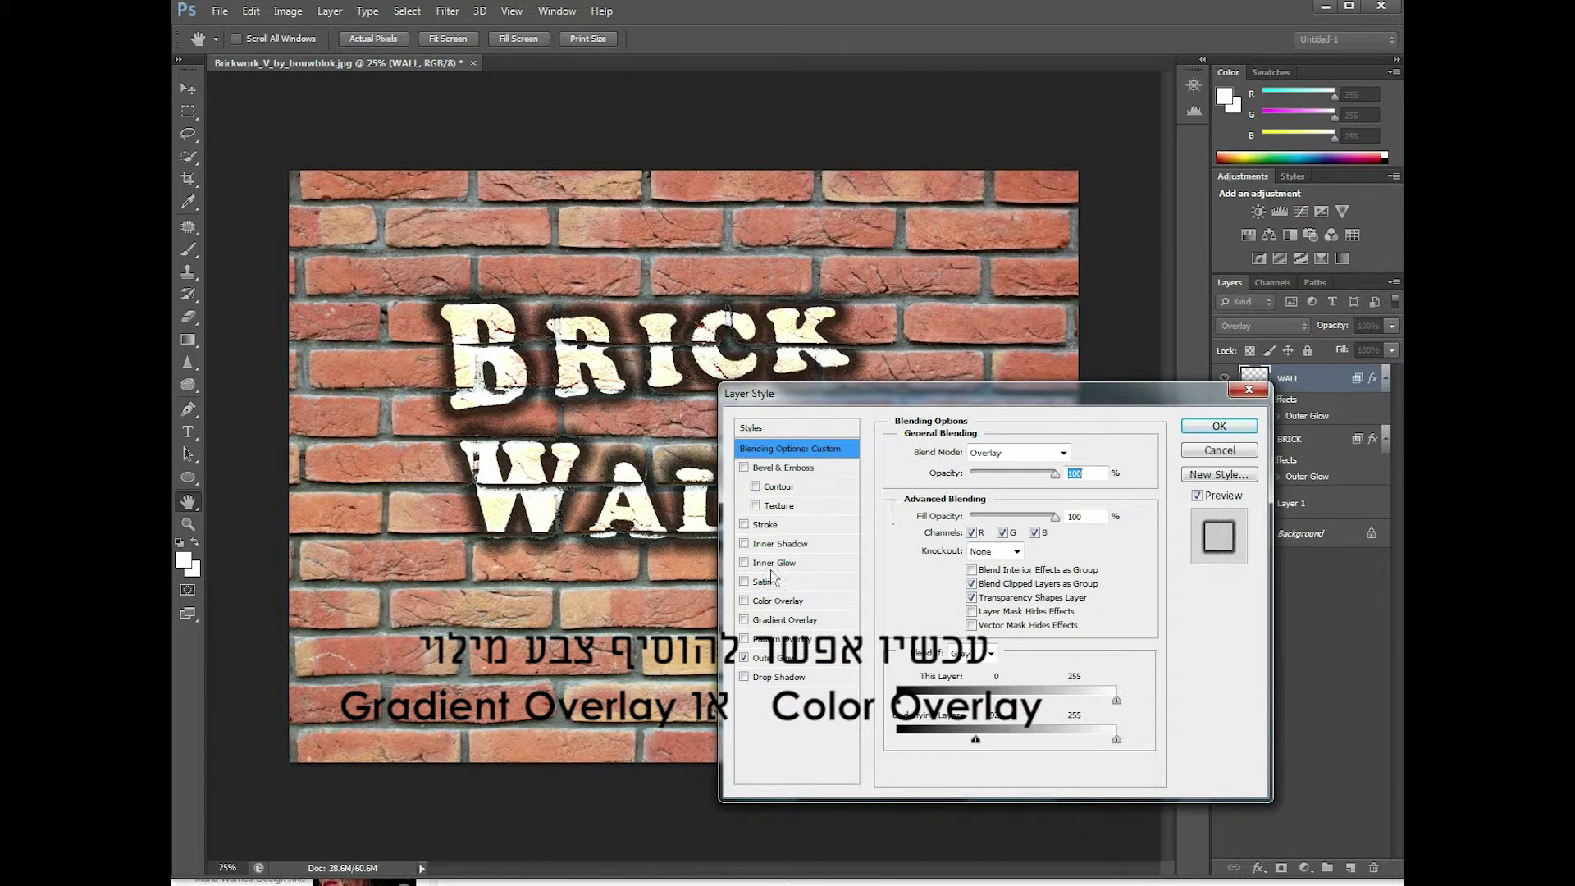
{"action": "left_click", "coordinate": [744, 620]}
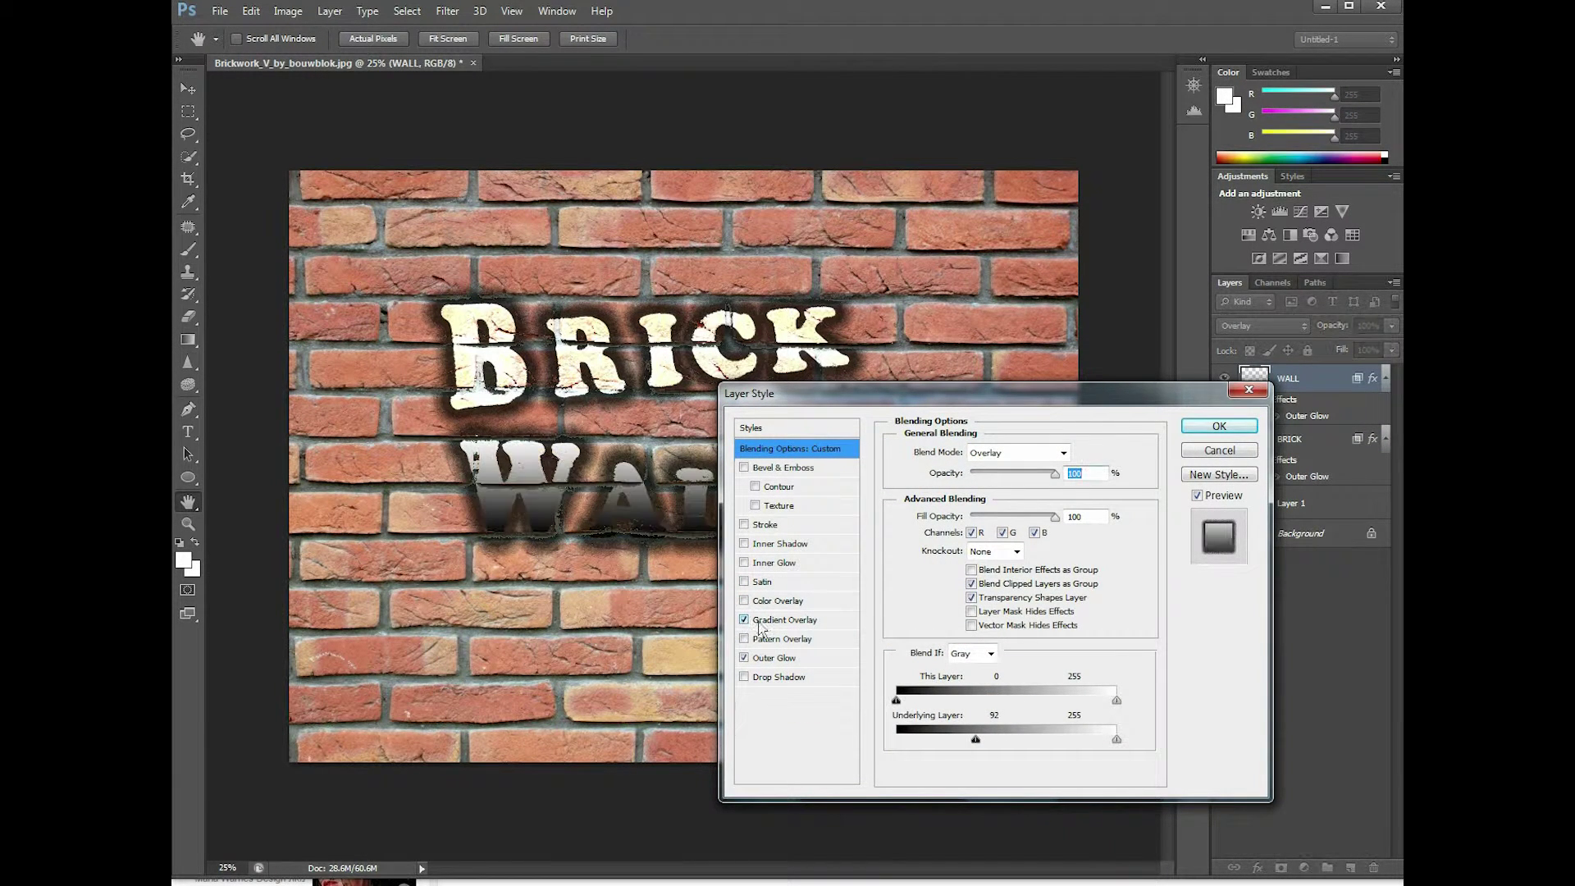
{"action": "left_click_drag", "start_coordinate": [968, 394], "coordinate": [1162, 323]}
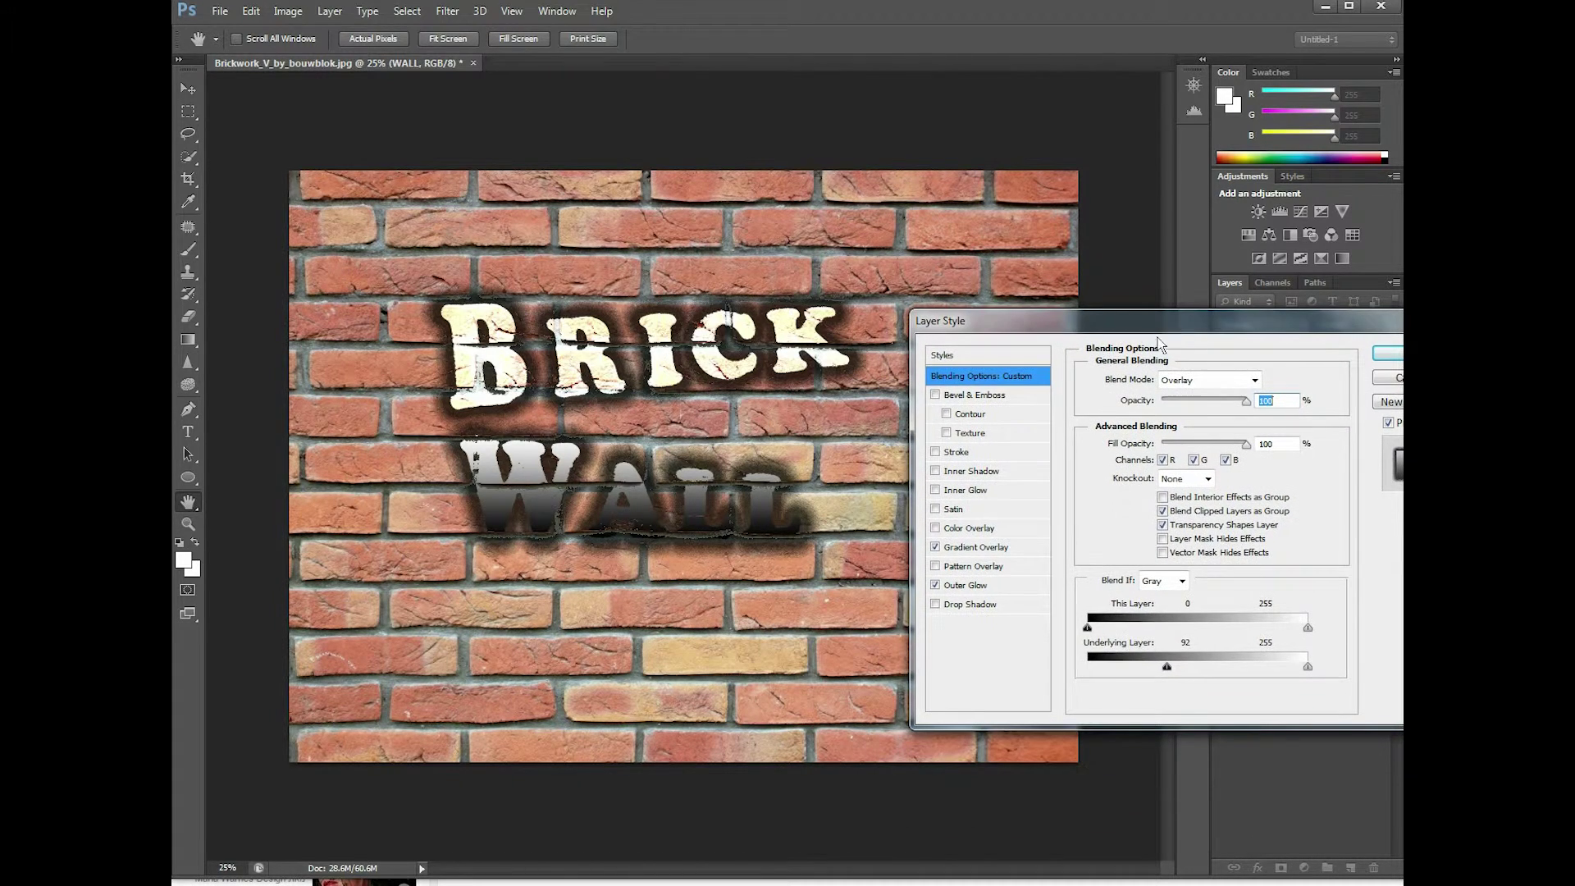
{"action": "left_click", "coordinate": [975, 547]}
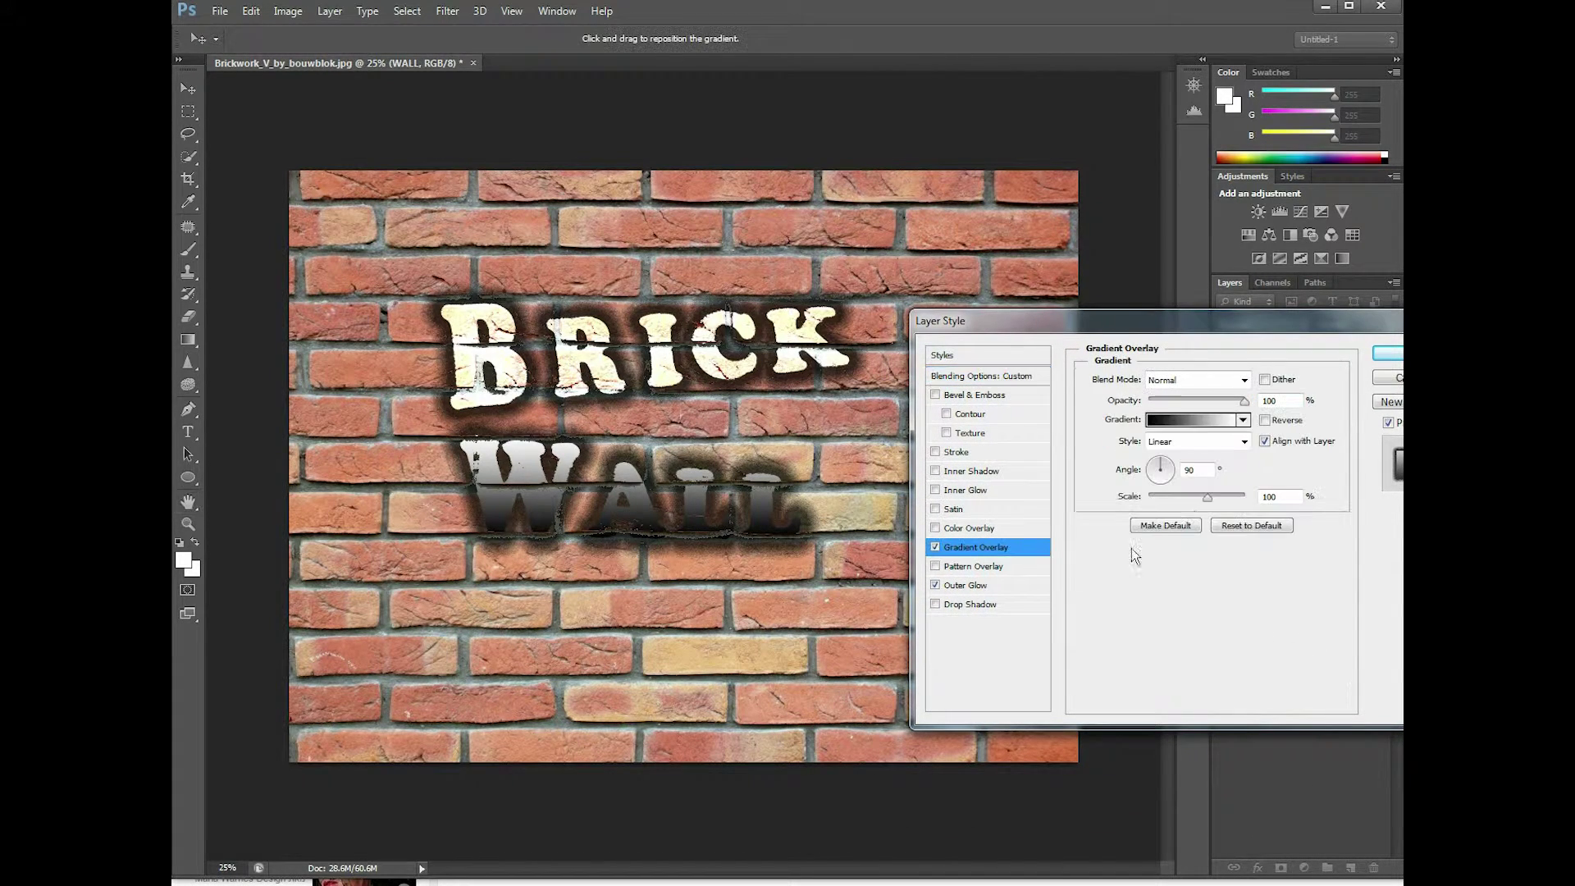
Choose the Pastel Greens preset for WALL's gradient overlay and apply it
{"action": "left_click", "coordinate": [1228, 419]}
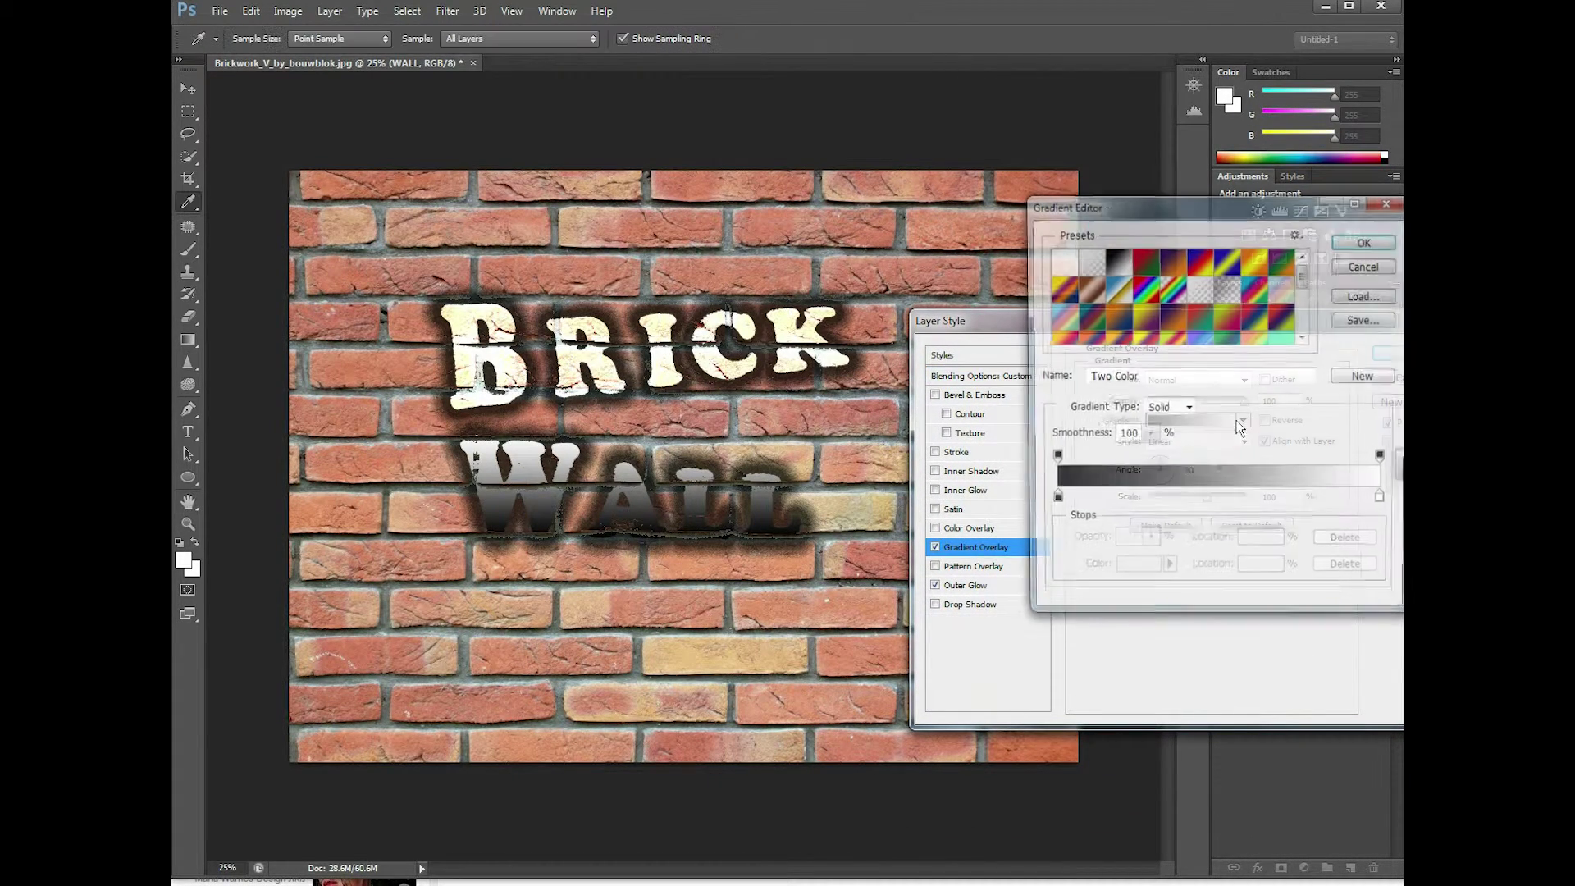
{"action": "left_click", "coordinate": [1140, 320]}
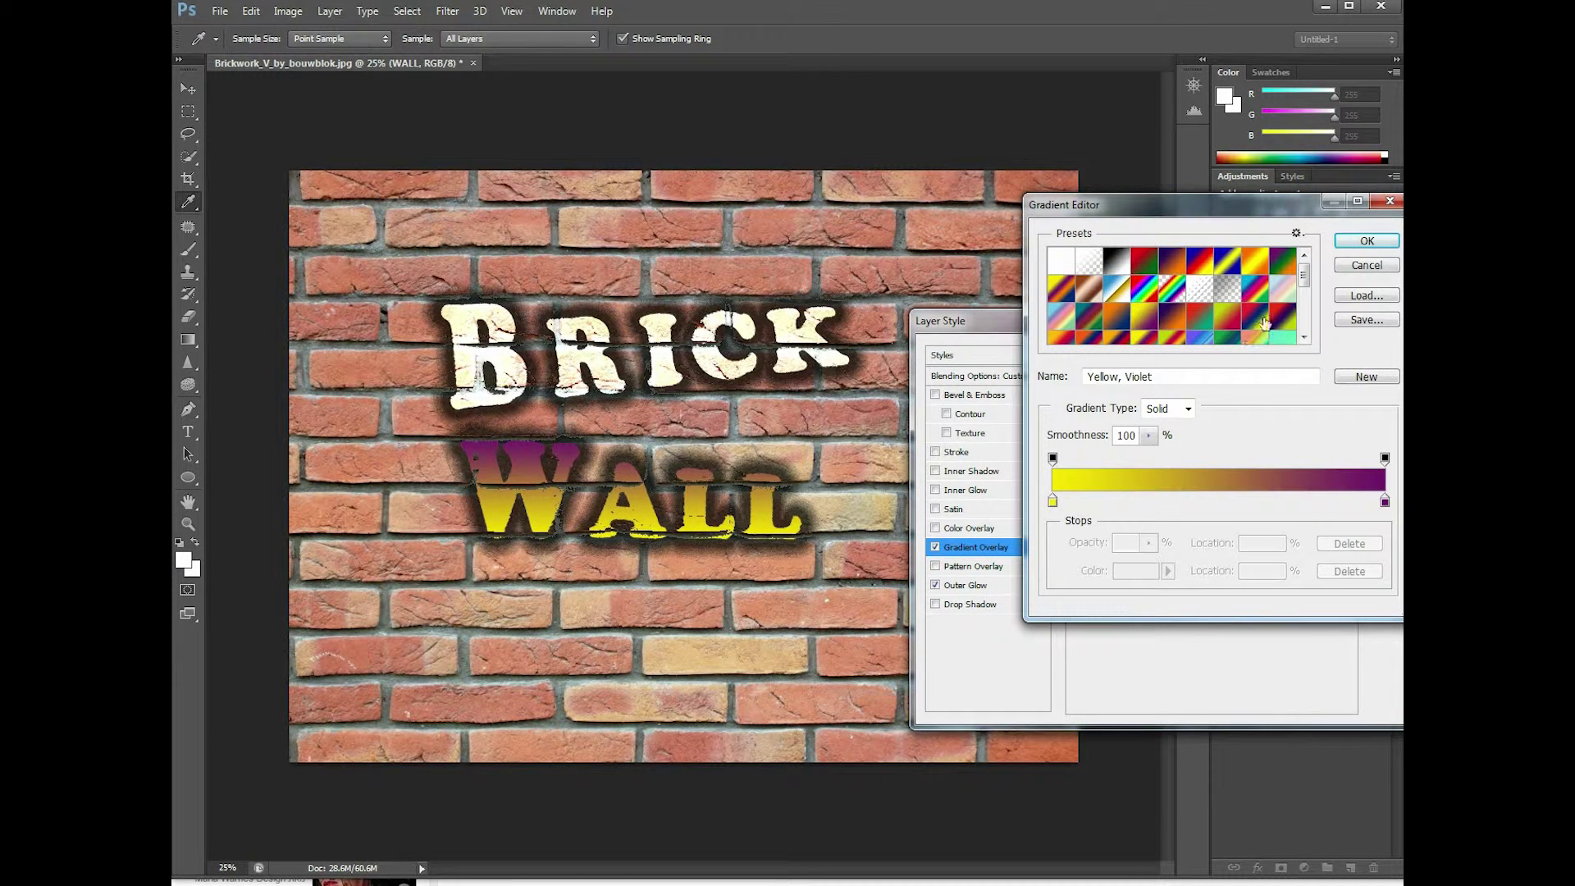
{"action": "scroll", "coordinate": [1264, 322], "scroll_direction": "down", "scroll_amount": 1}
{"action": "left_click", "coordinate": [1235, 307]}
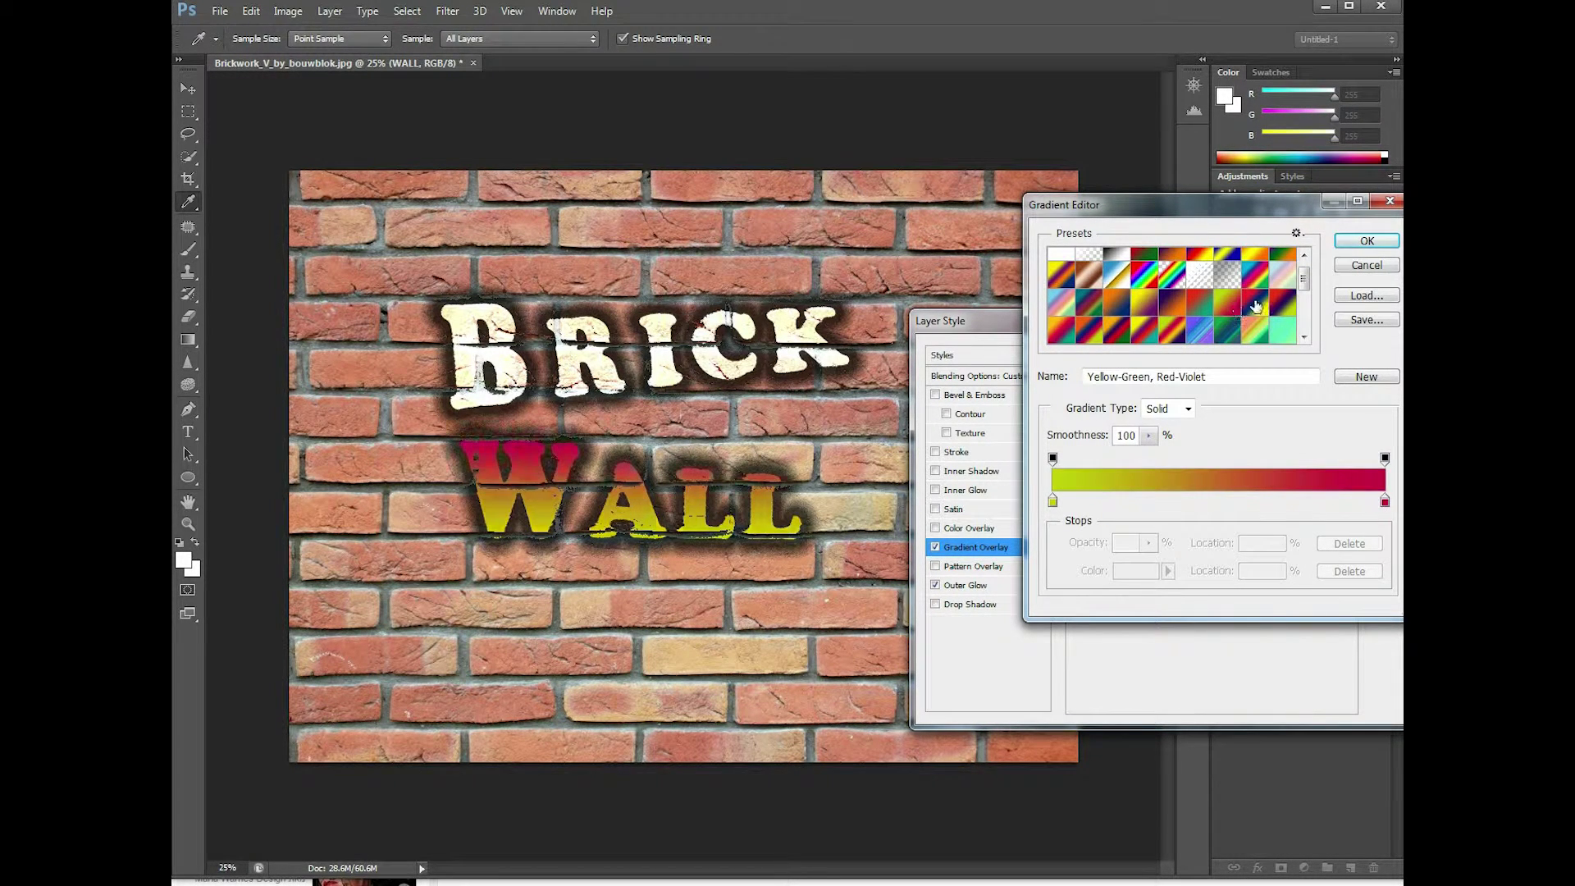
{"action": "left_click", "coordinate": [1282, 332]}
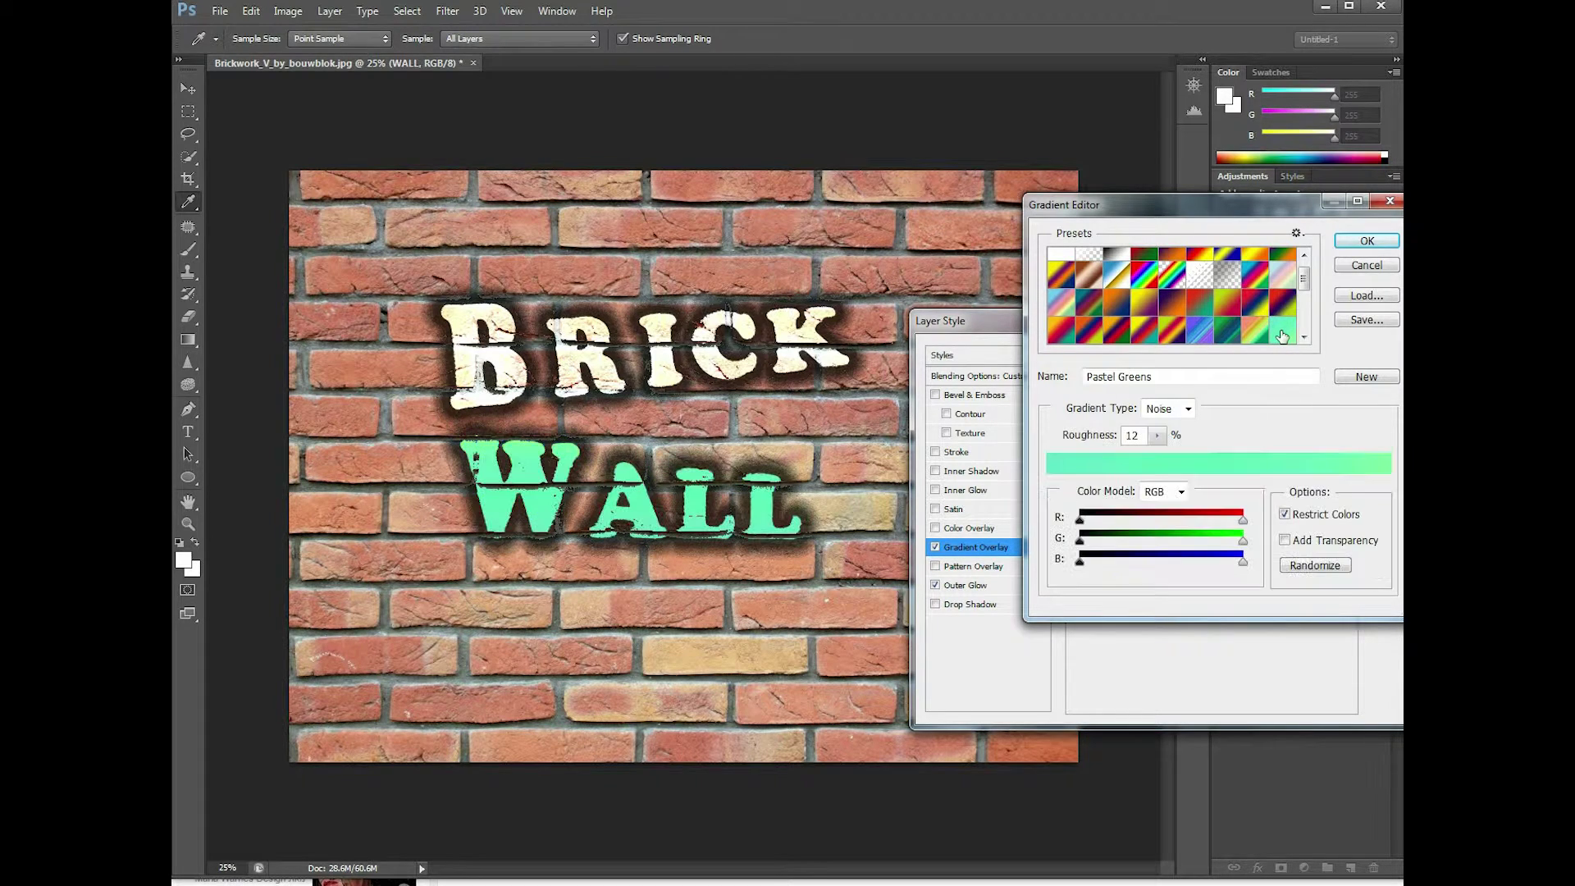
{"action": "left_click", "coordinate": [1368, 241]}
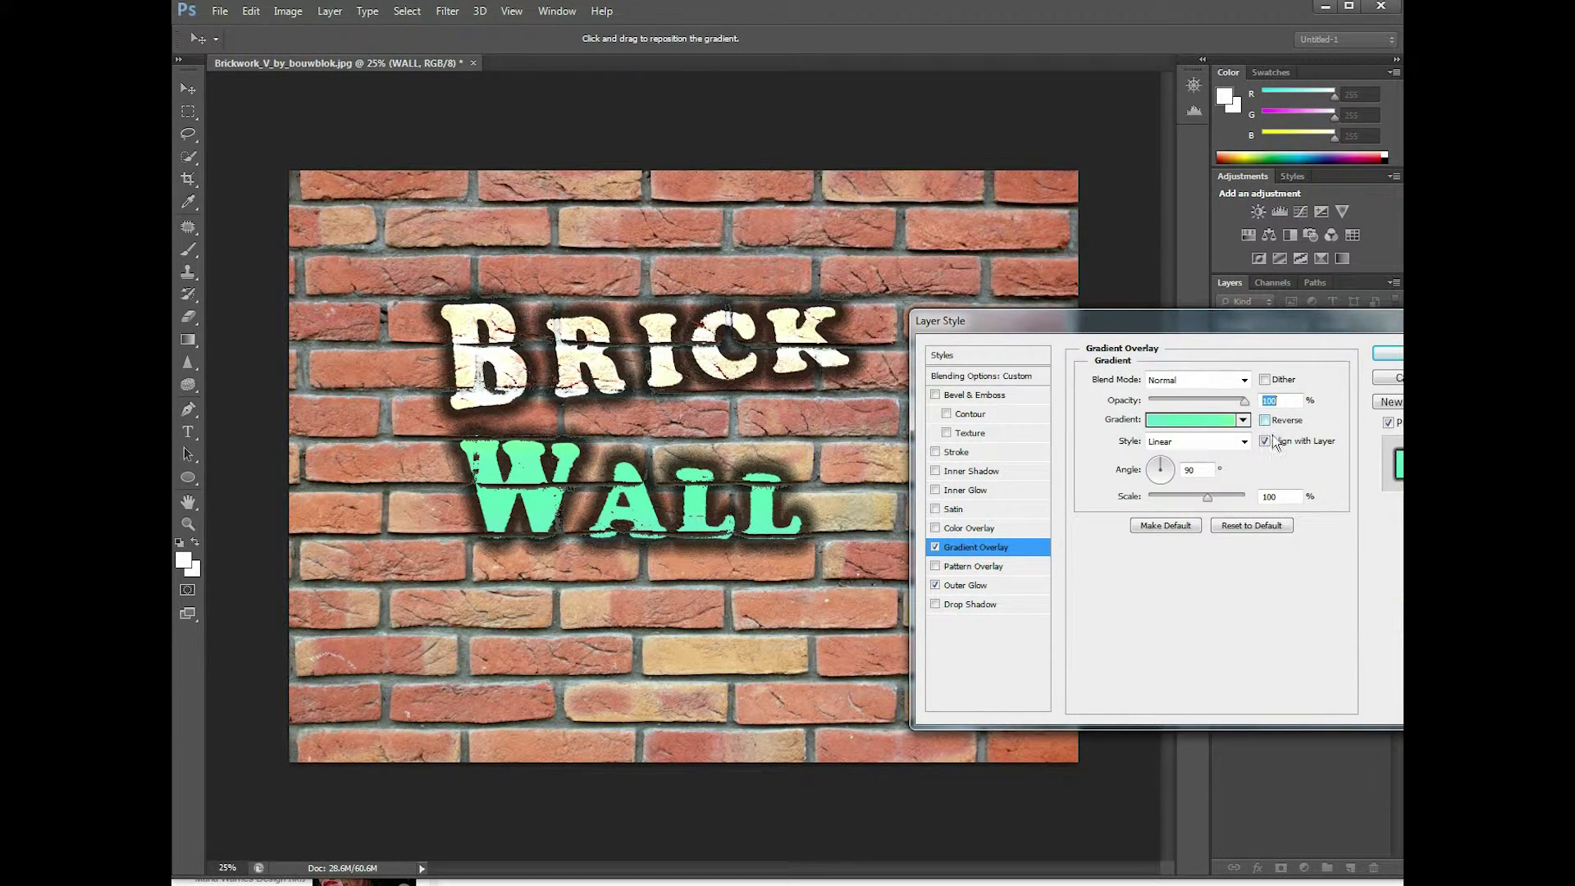
{"action": "left_click", "coordinate": [1386, 354]}
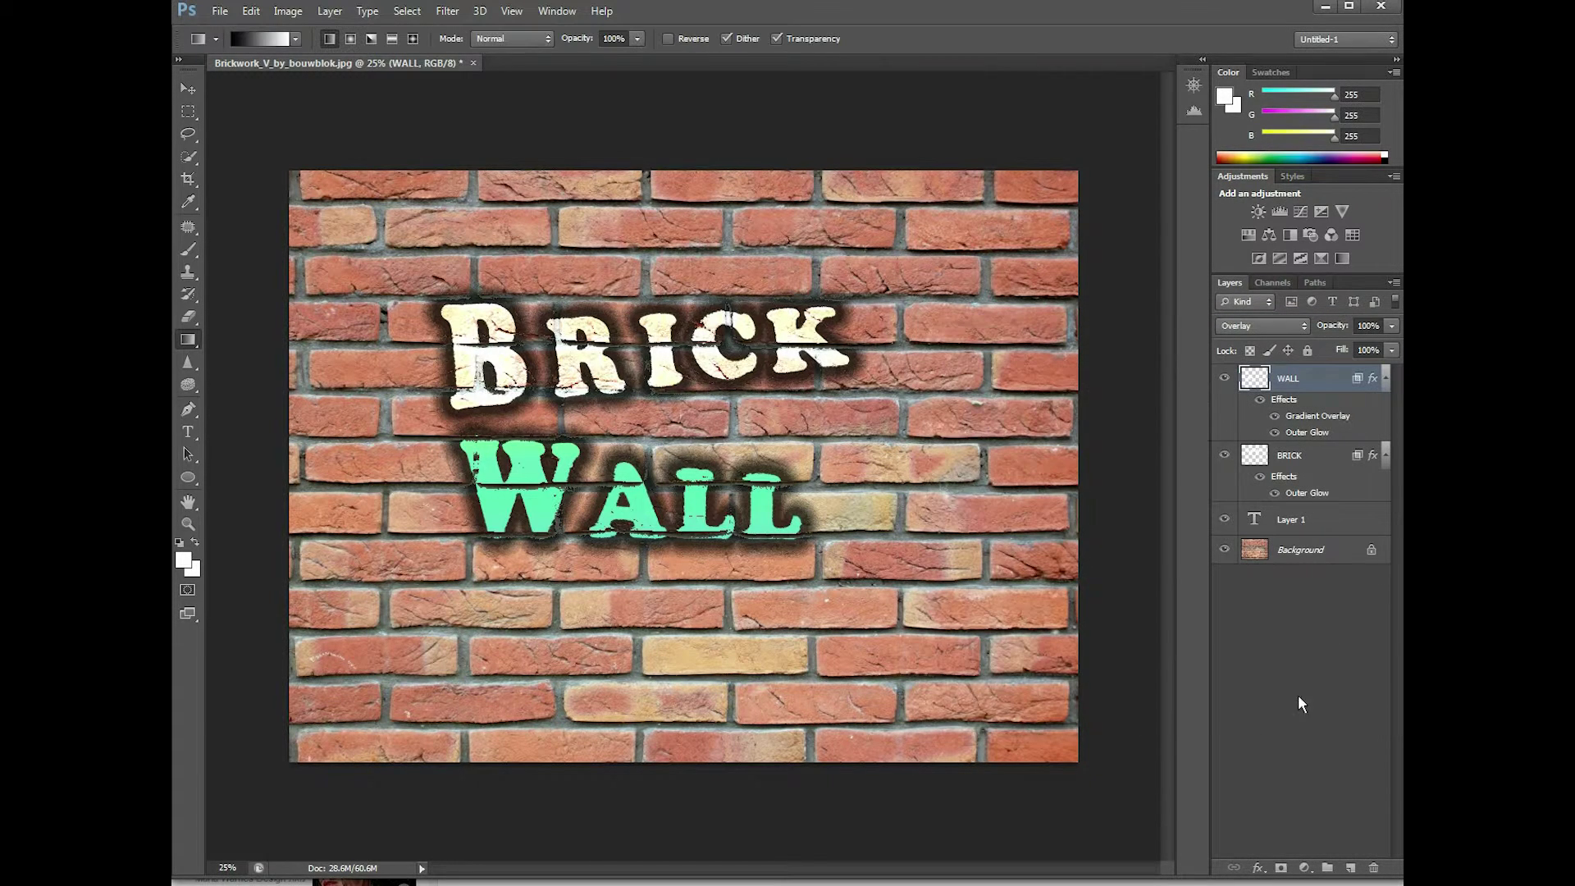
Copy WALL's effects and paste them onto the BRICK layer
{"action": "left_click", "coordinate": [1302, 464]}
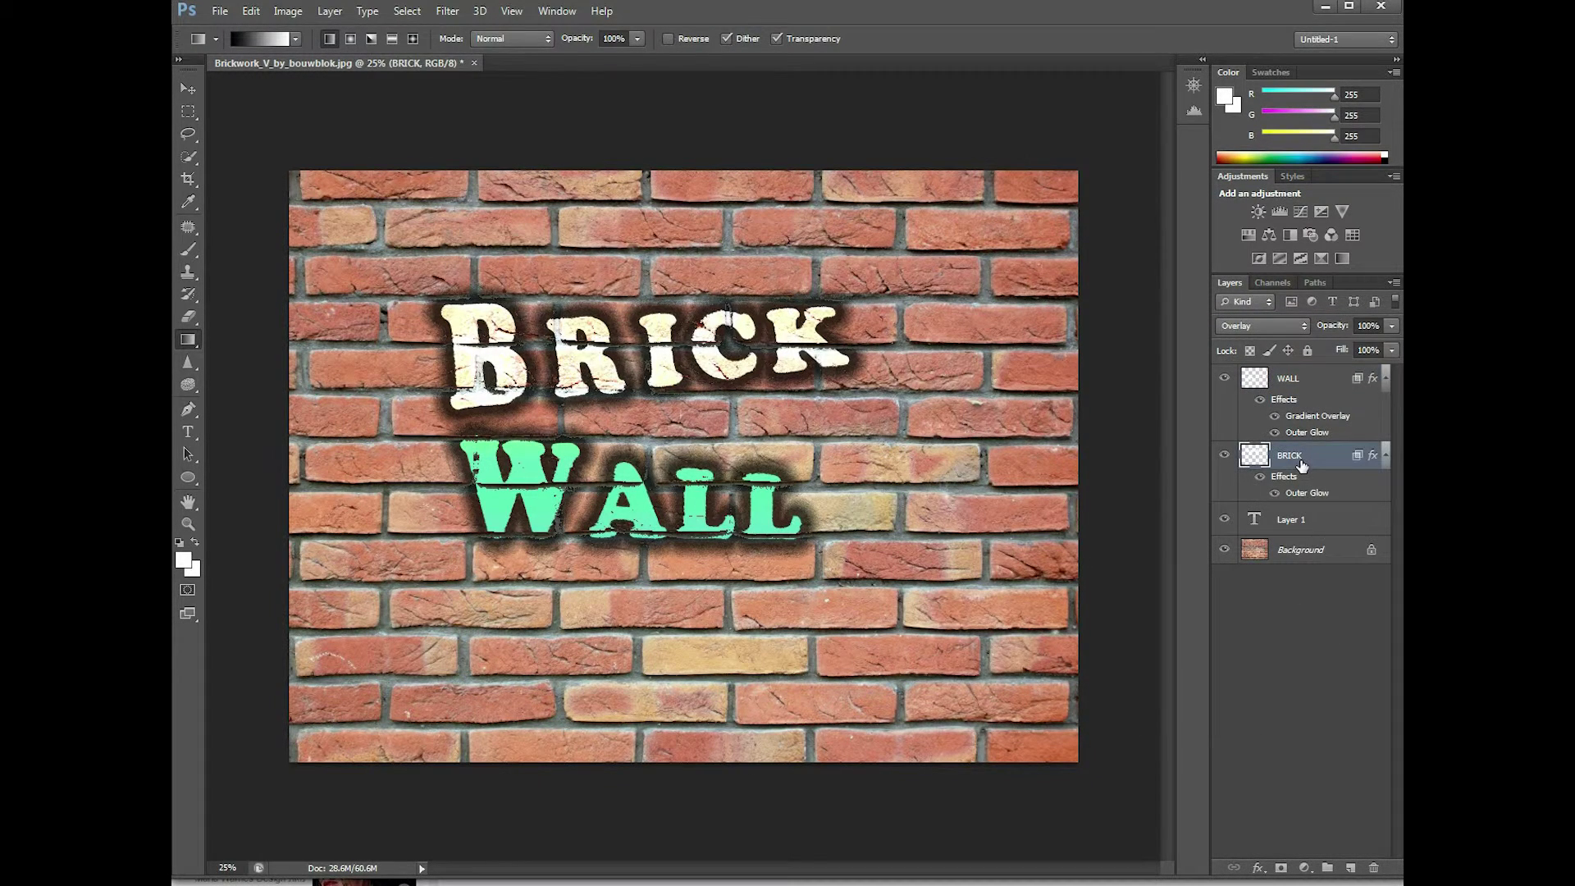
{"action": "right_click", "coordinate": [1303, 465]}
{"action": "left_click", "coordinate": [1274, 382]}
{"action": "right_click", "coordinate": [1286, 376]}
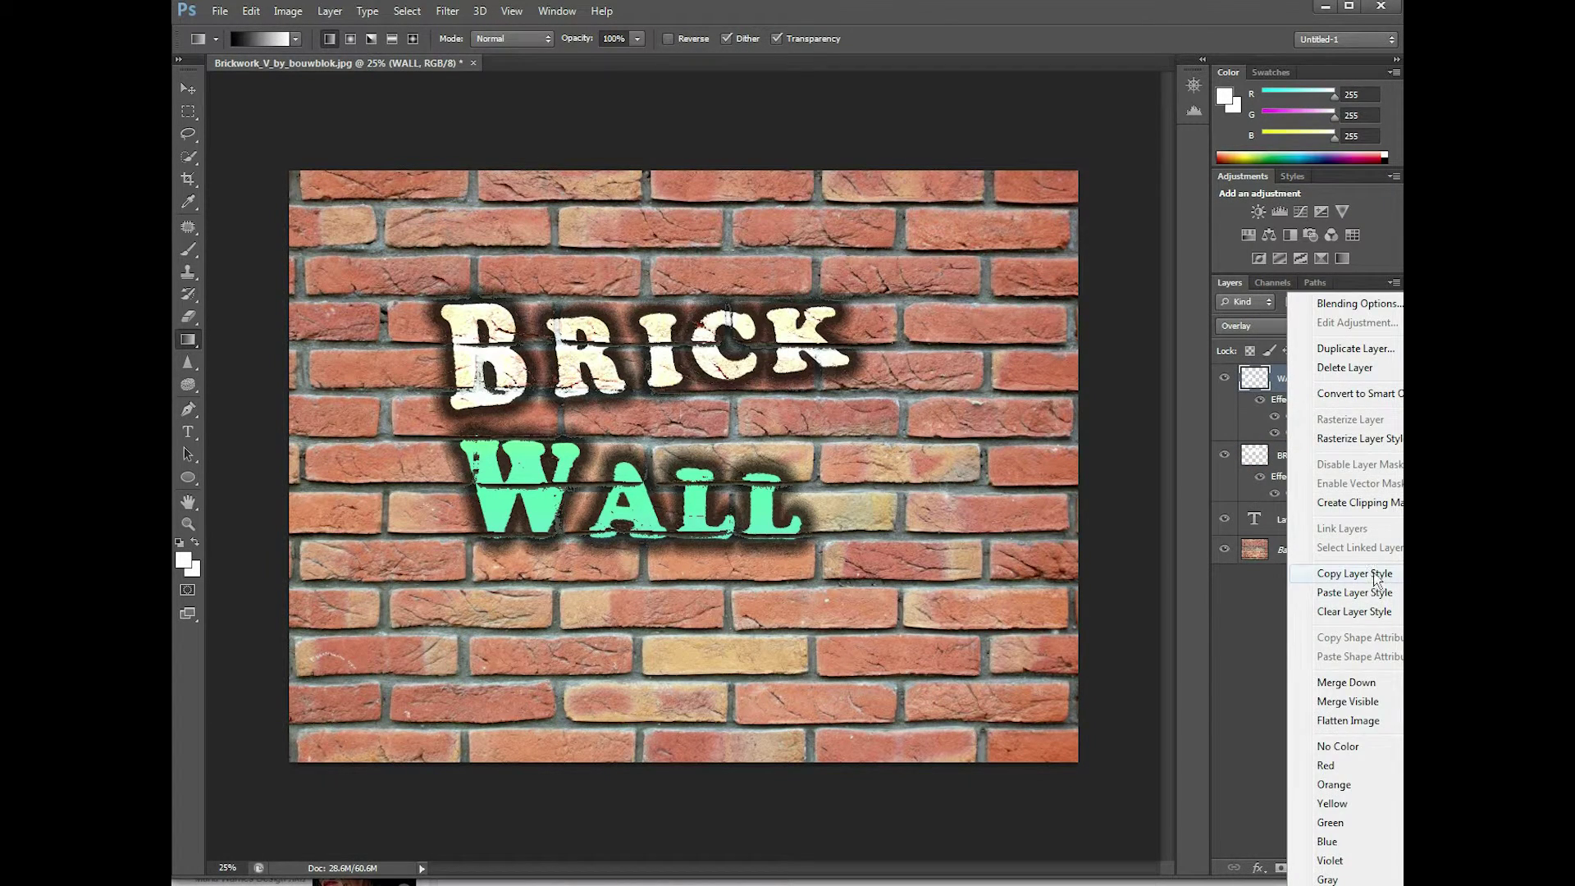
{"action": "left_click", "coordinate": [1321, 574]}
{"action": "left_click", "coordinate": [1281, 459]}
{"action": "right_click", "coordinate": [1283, 457]}
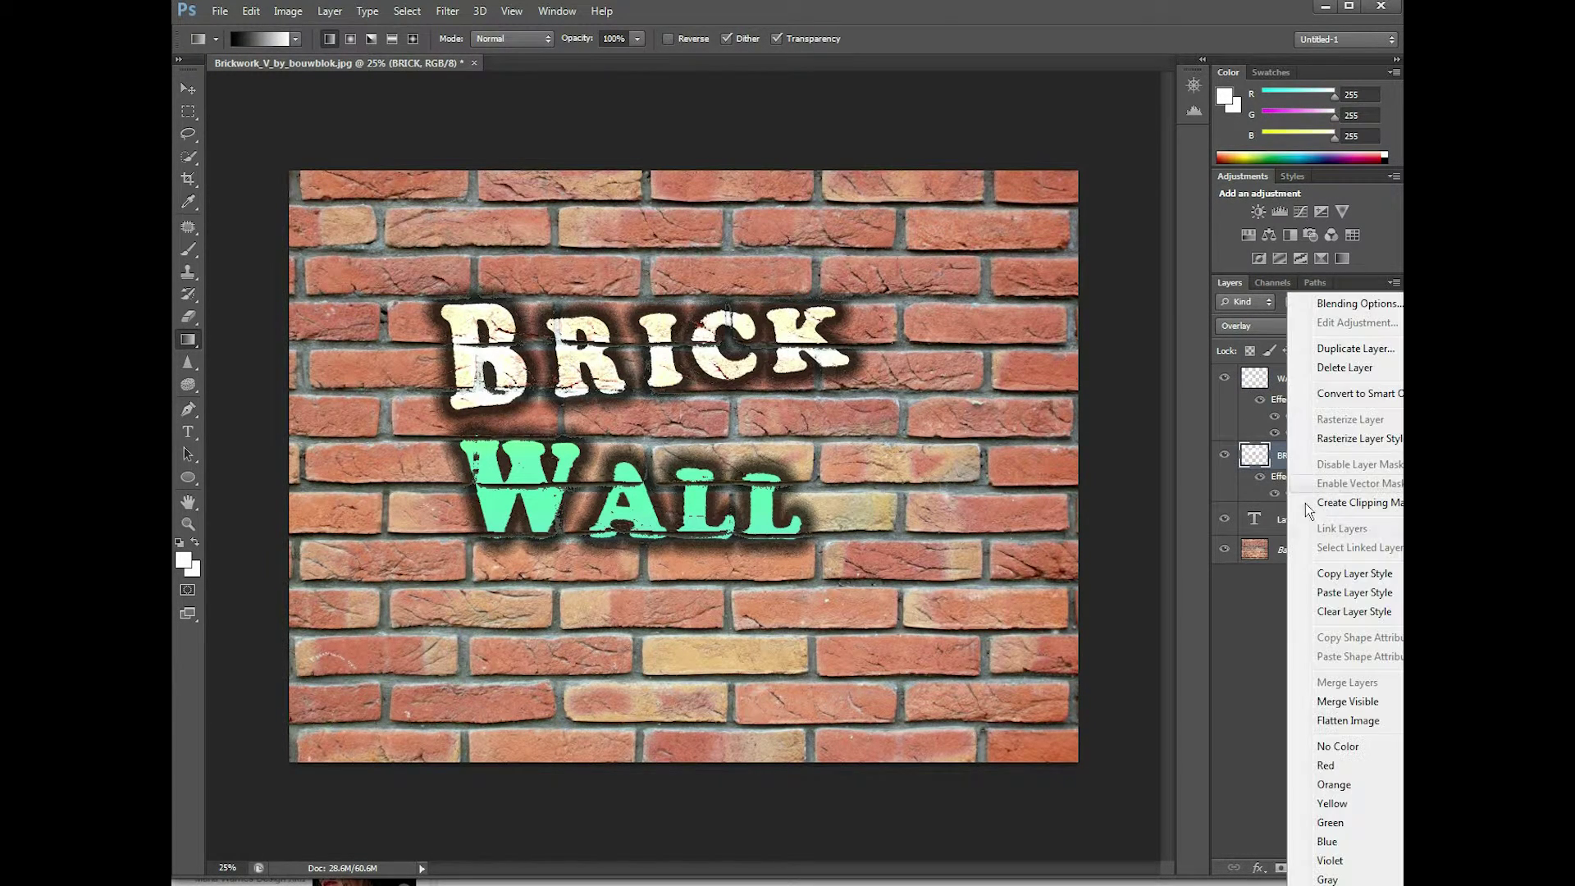
{"action": "left_click", "coordinate": [1342, 593]}
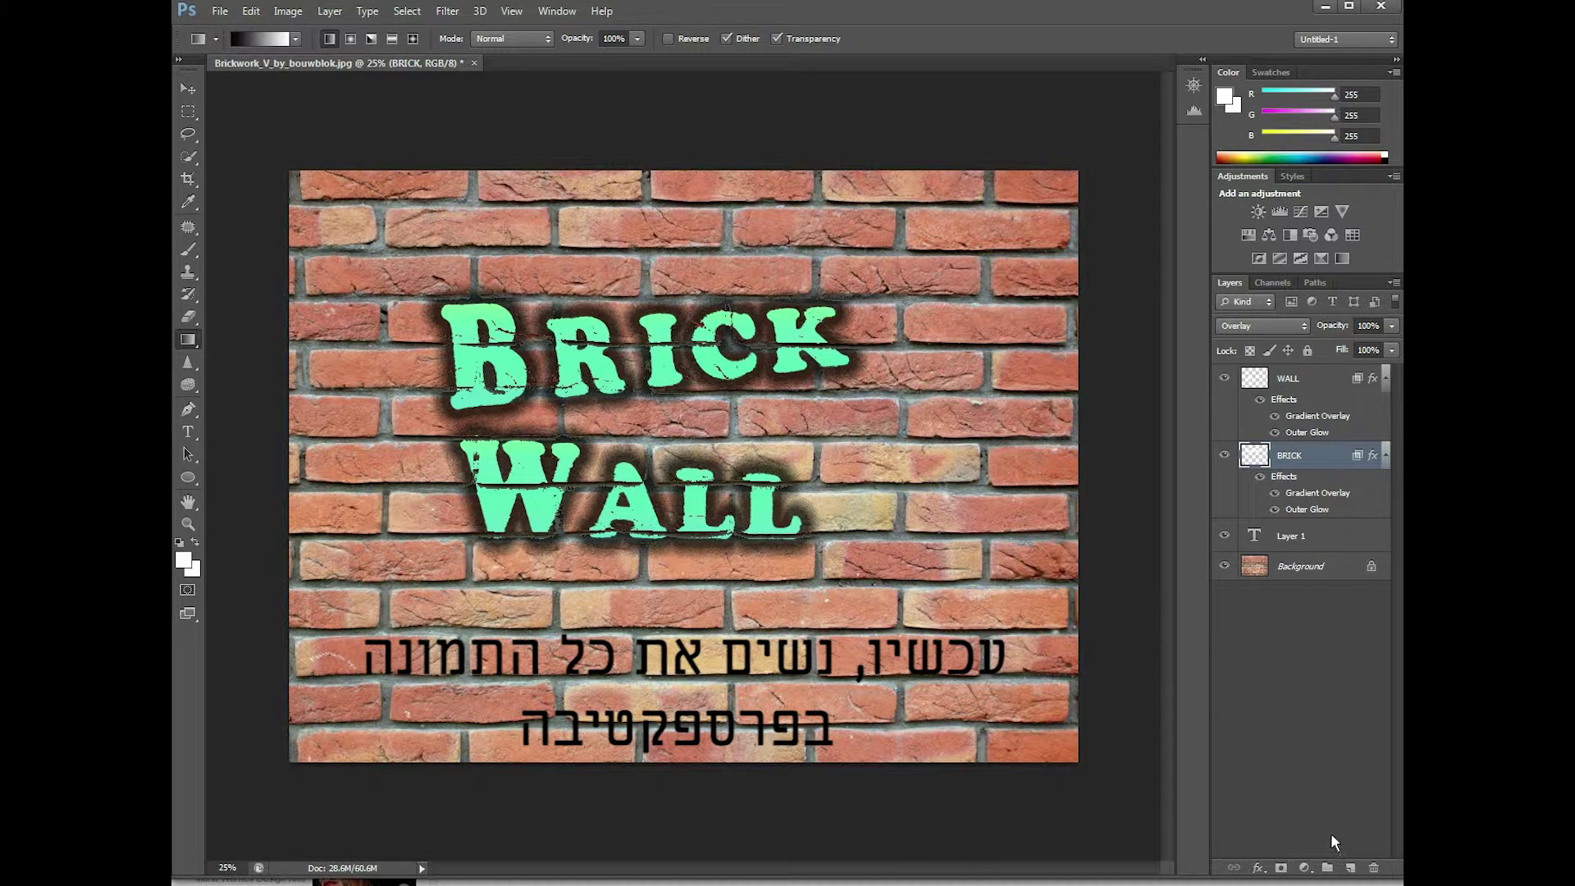
{"action": "left_click", "coordinate": [1318, 387]}
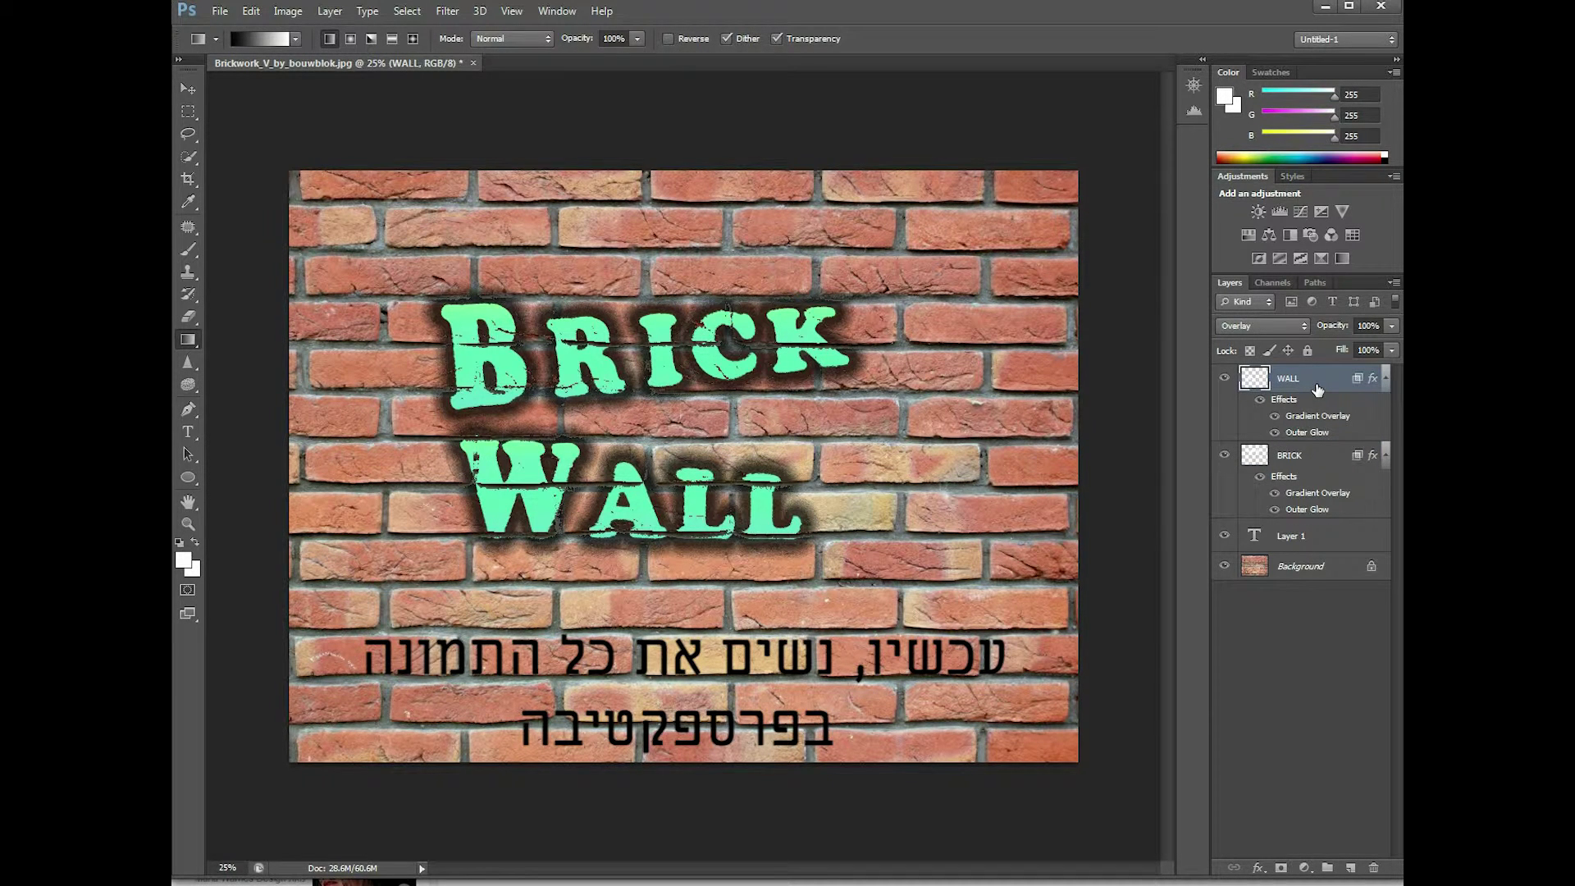
Stamp a merged copy, skew its left side taller in perspective, and add an empty layer
{"action": "key", "text": "ctrl+shift+alt+e"}
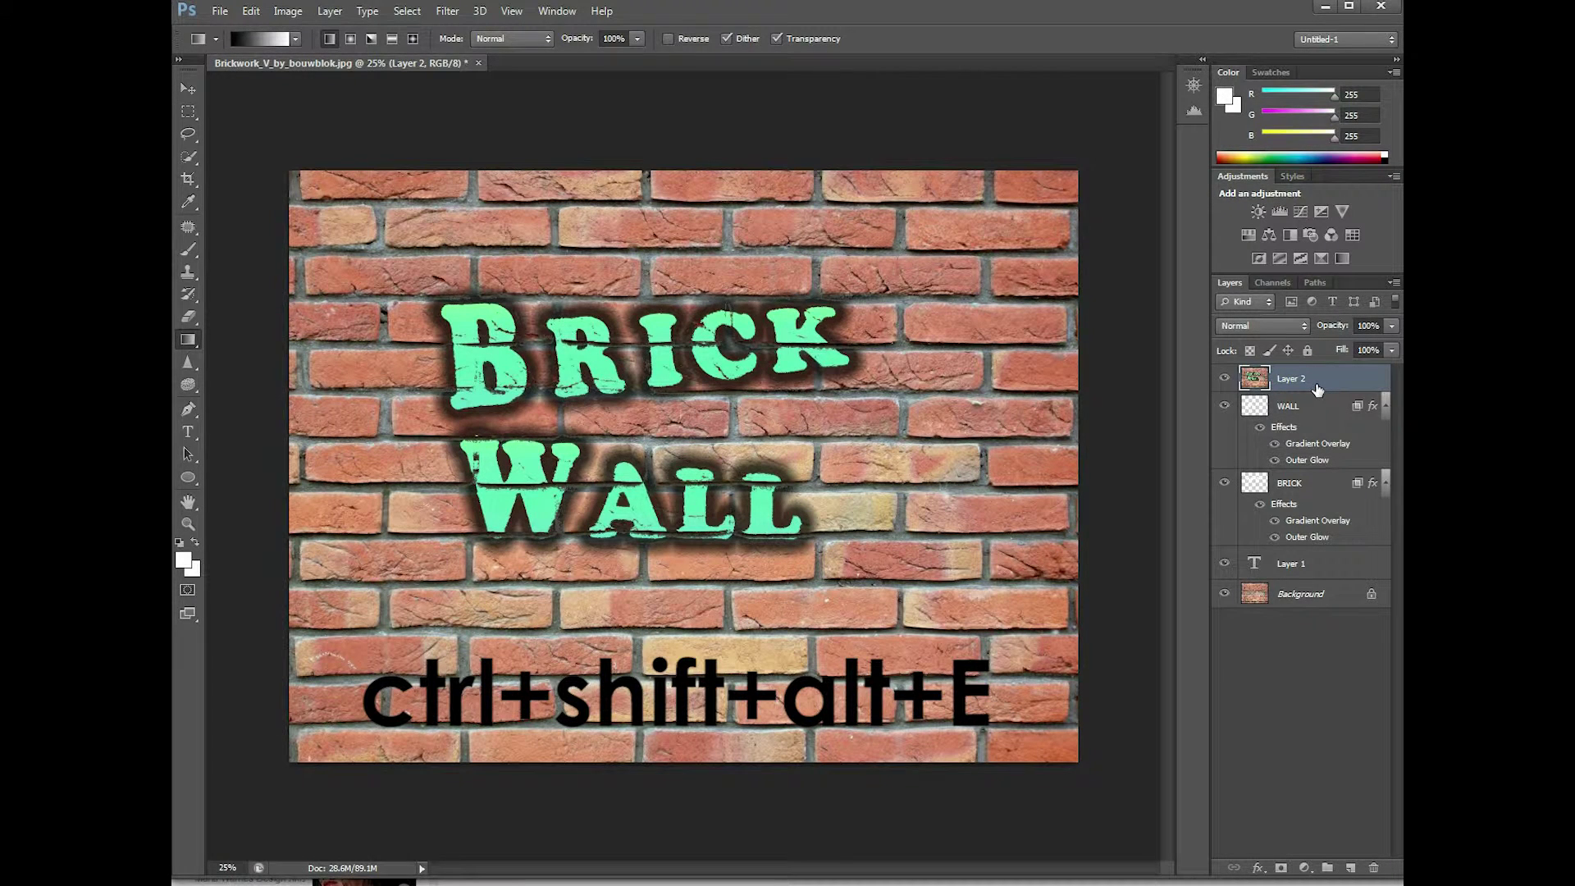
{"action": "key", "text": "ctrl+t"}
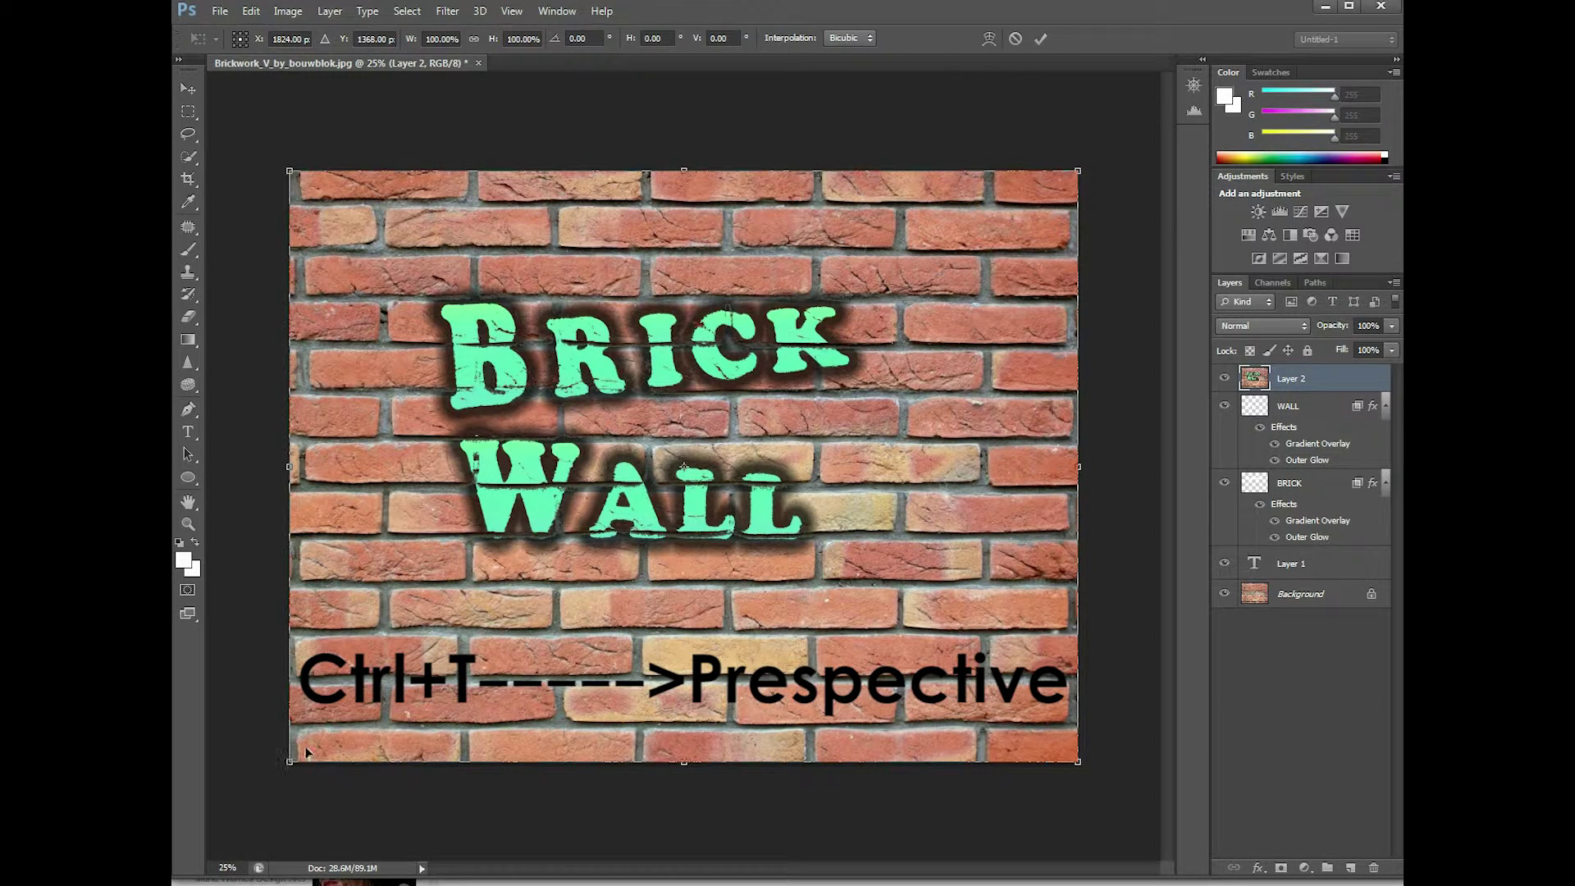
{"action": "right_click", "coordinate": [587, 654]}
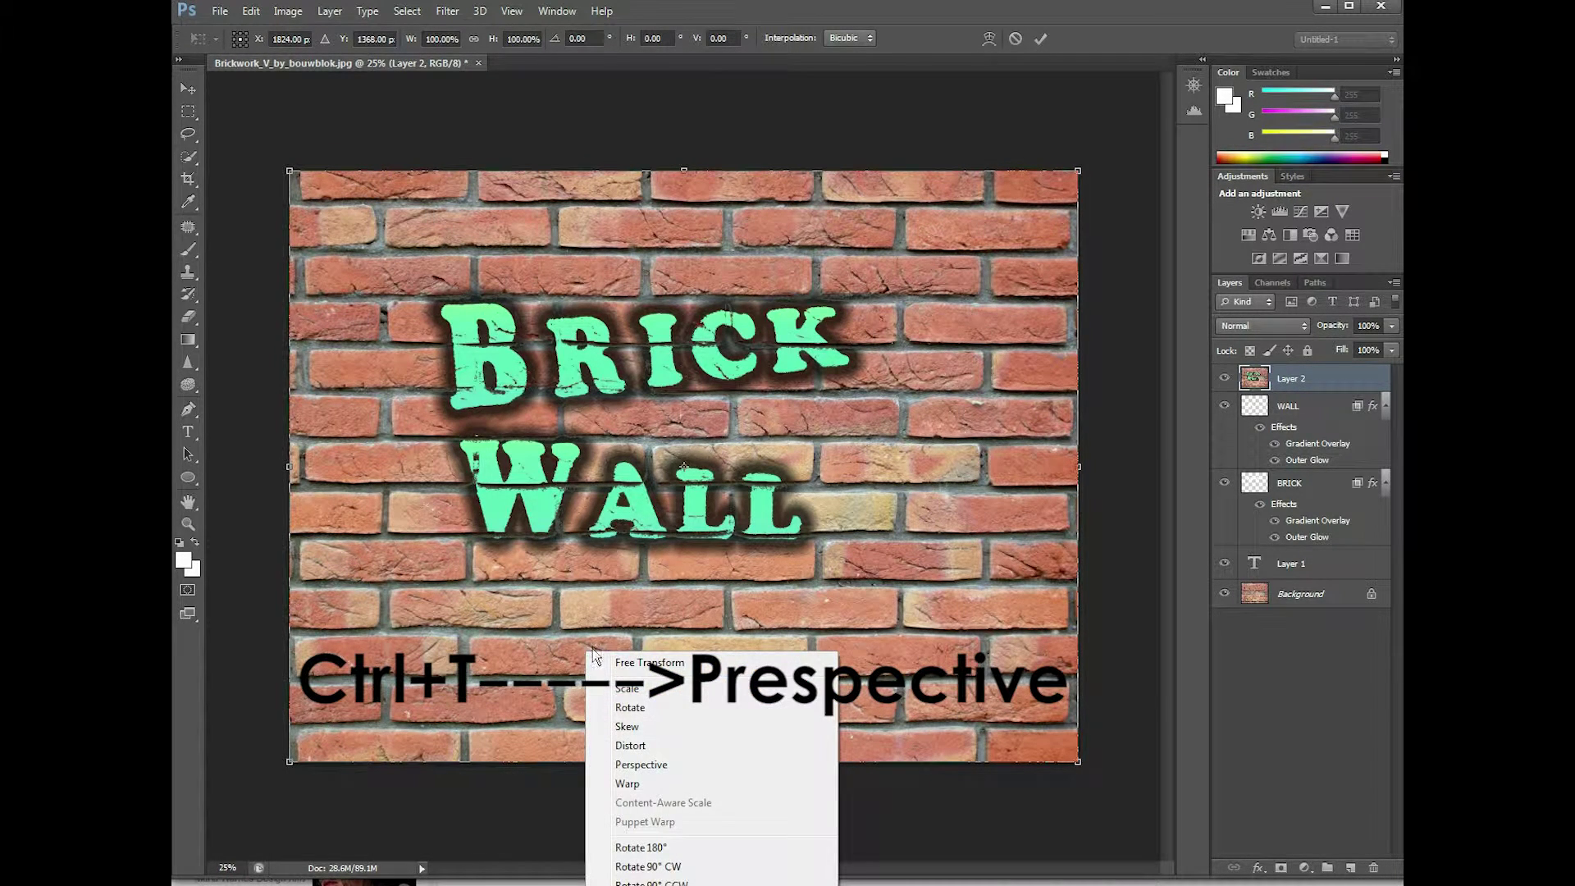
{"action": "left_click", "coordinate": [650, 764]}
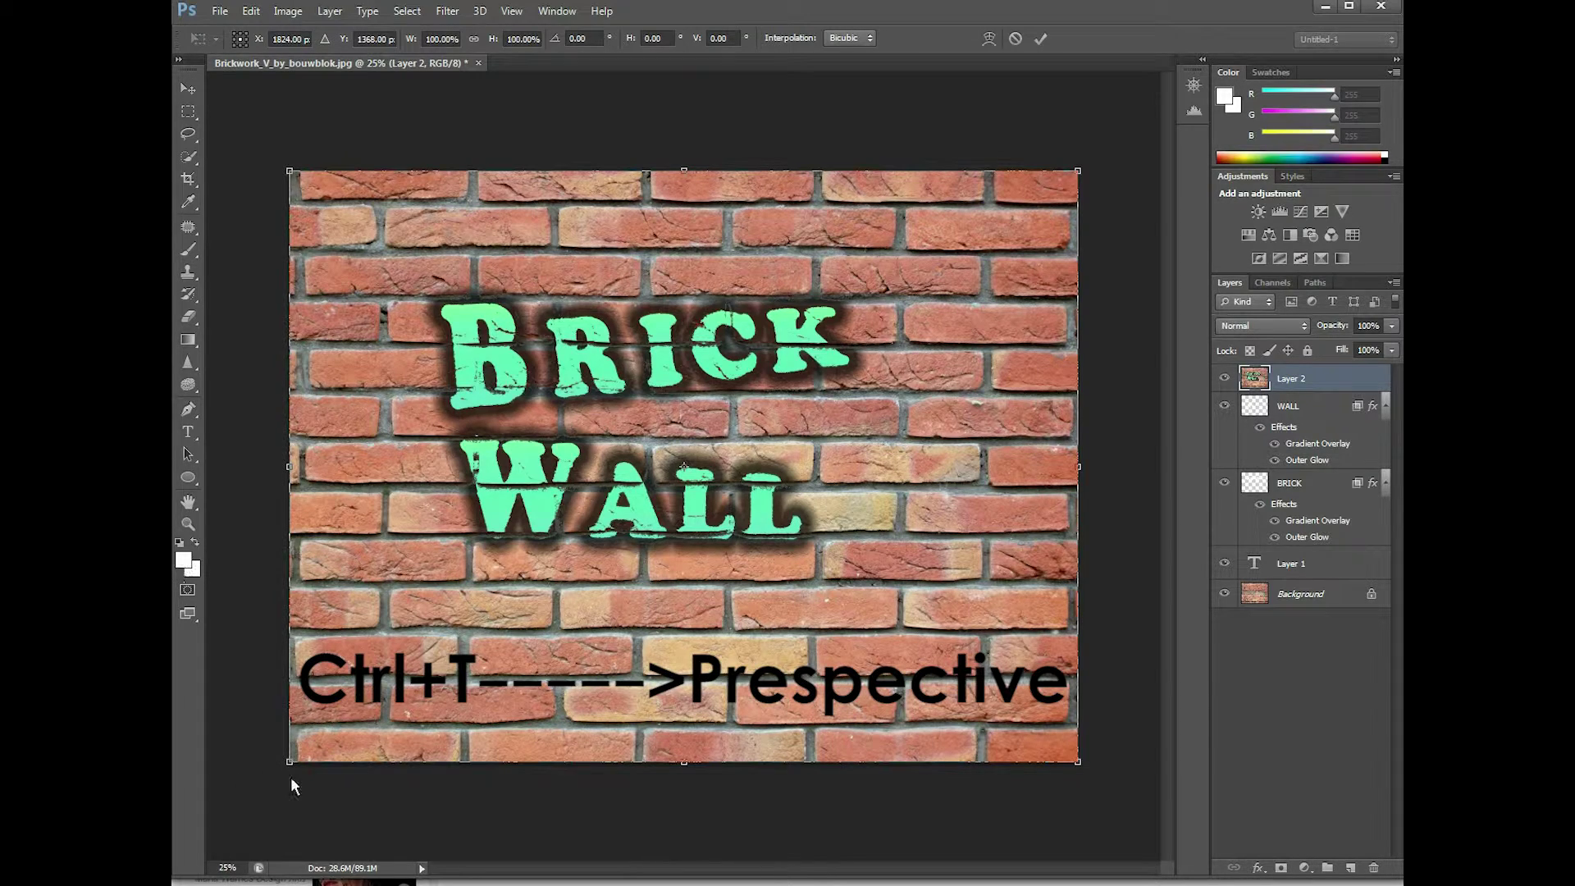
{"action": "left_click_drag", "start_coordinate": [287, 764], "coordinate": [283, 821]}
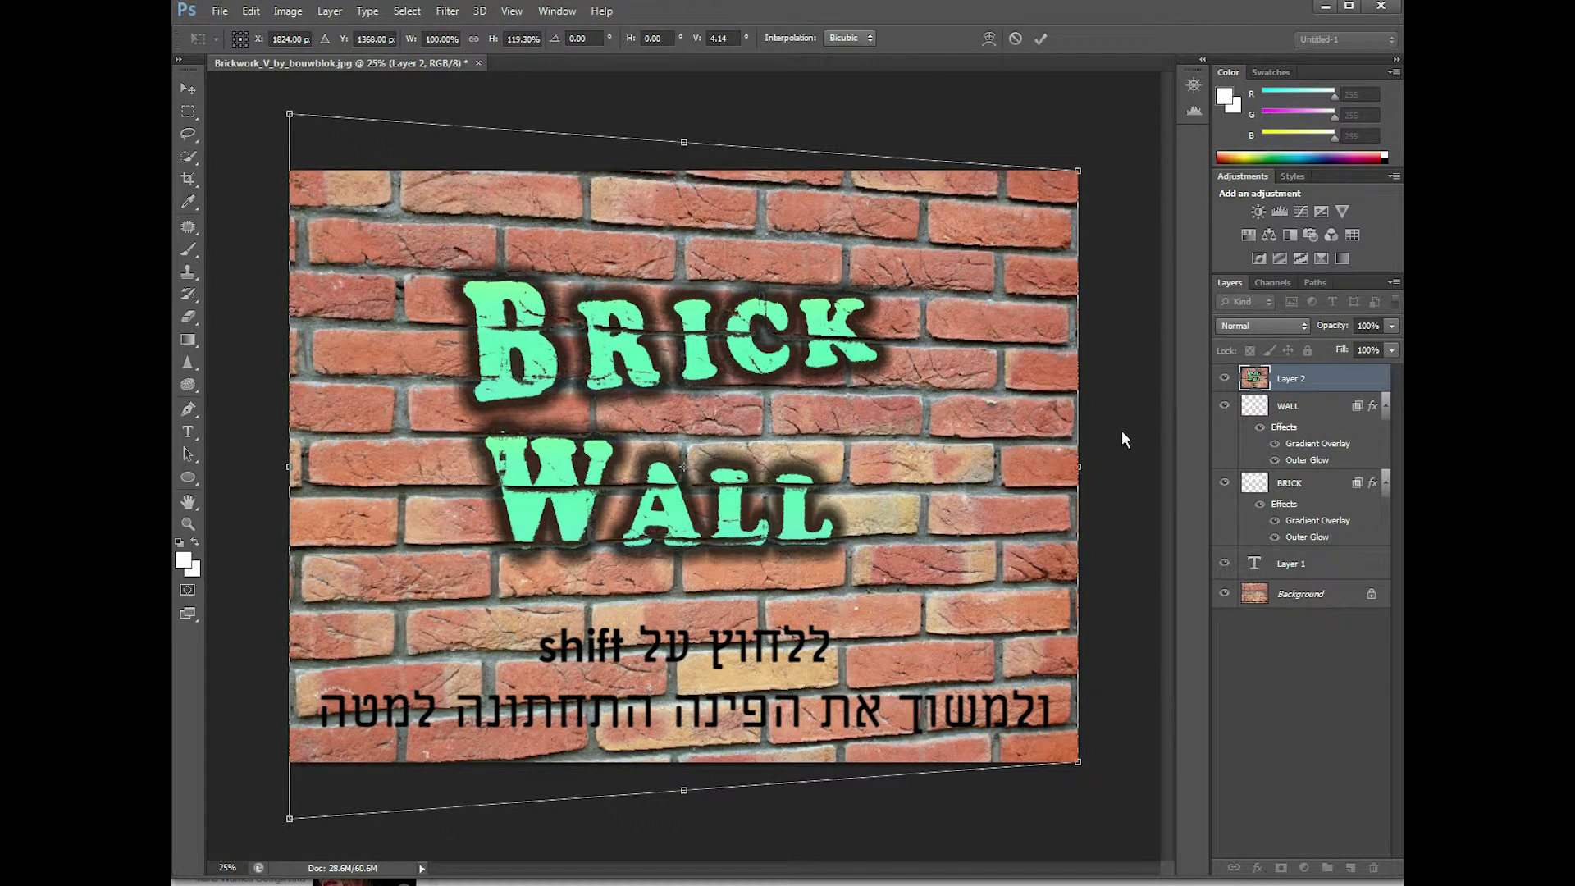
{"action": "key", "text": "Return"}
{"action": "key", "text": "g"}
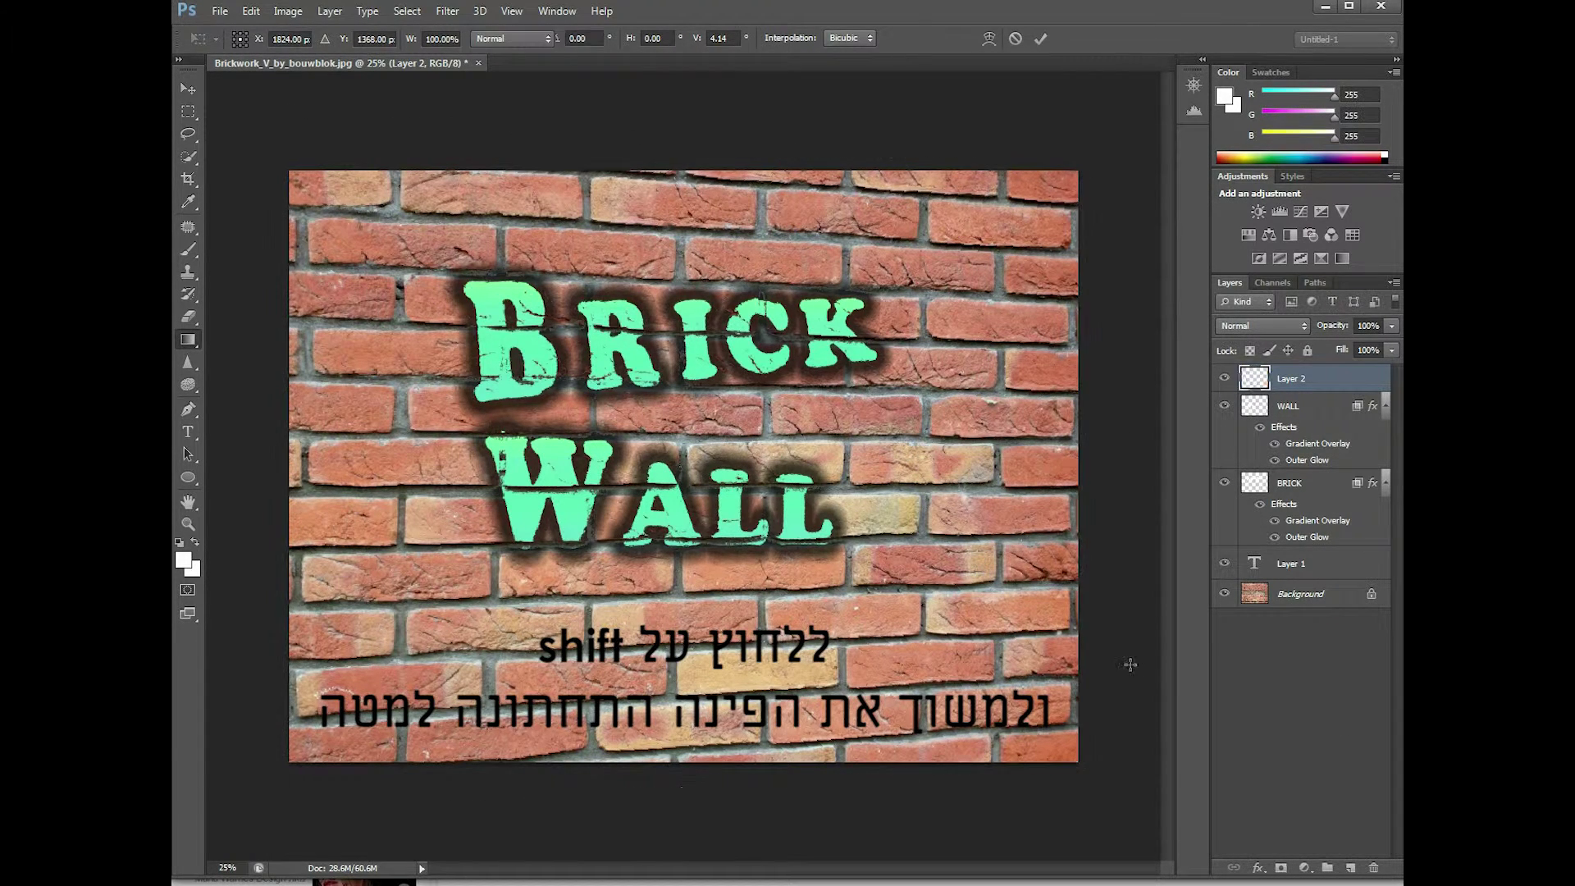
{"action": "left_click", "coordinate": [1351, 868]}
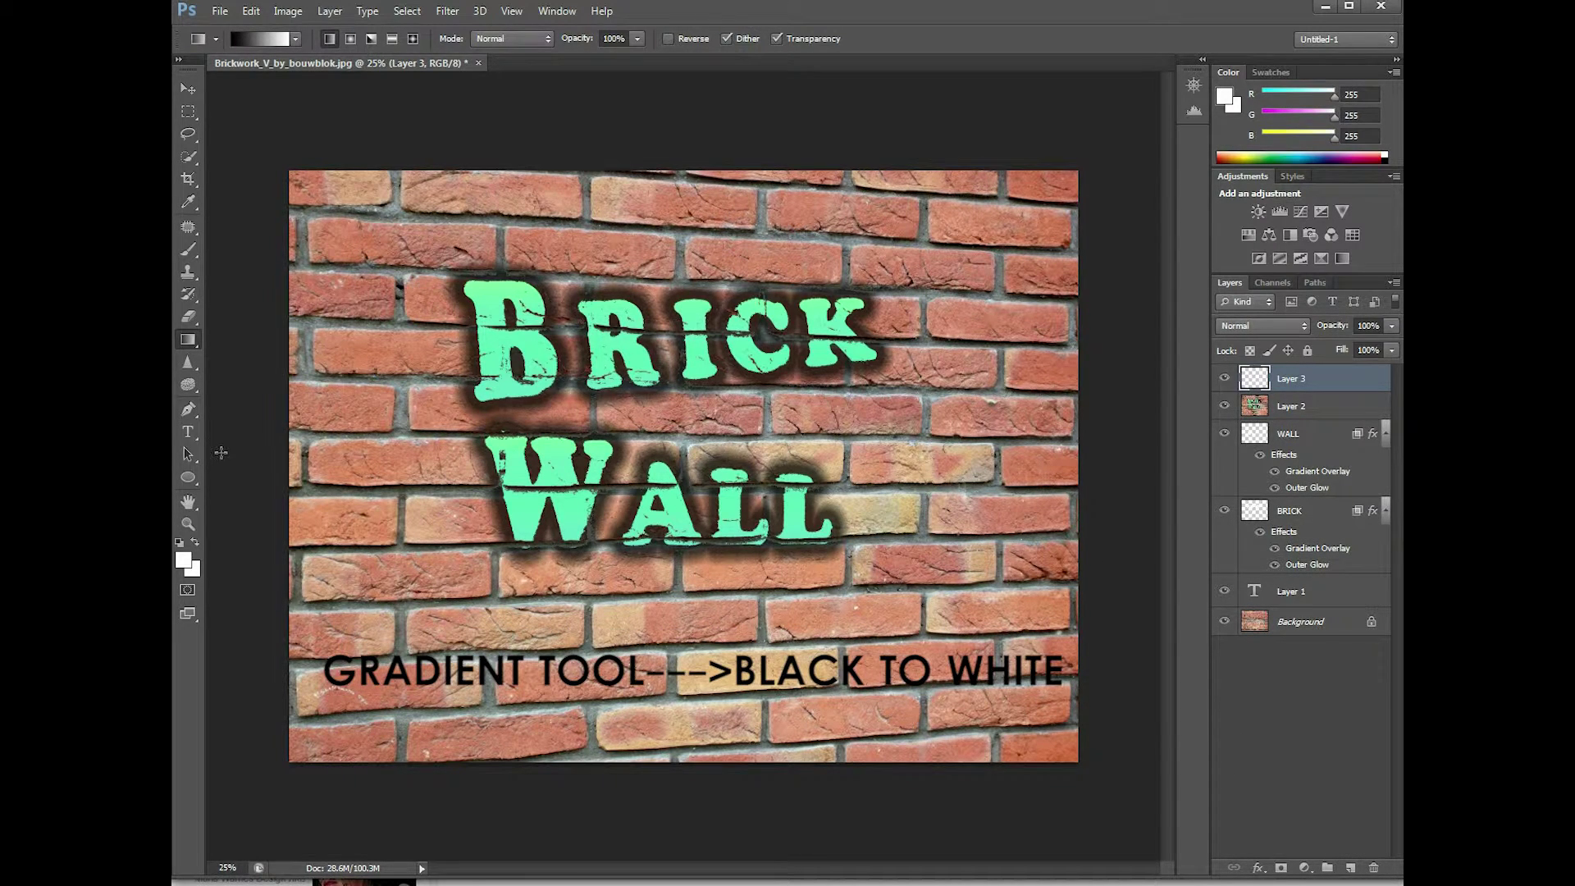
Draw a horizontal black-to-white gradient across the new layer
{"action": "left_click_drag", "start_coordinate": [242, 459], "coordinate": [685, 470]}
{"action": "left_click_drag", "start_coordinate": [691, 467], "coordinate": [691, 467]}
{"action": "left_click_drag", "start_coordinate": [351, 437], "coordinate": [675, 452]}
{"action": "left_click_drag", "start_coordinate": [404, 447], "coordinate": [705, 448]}
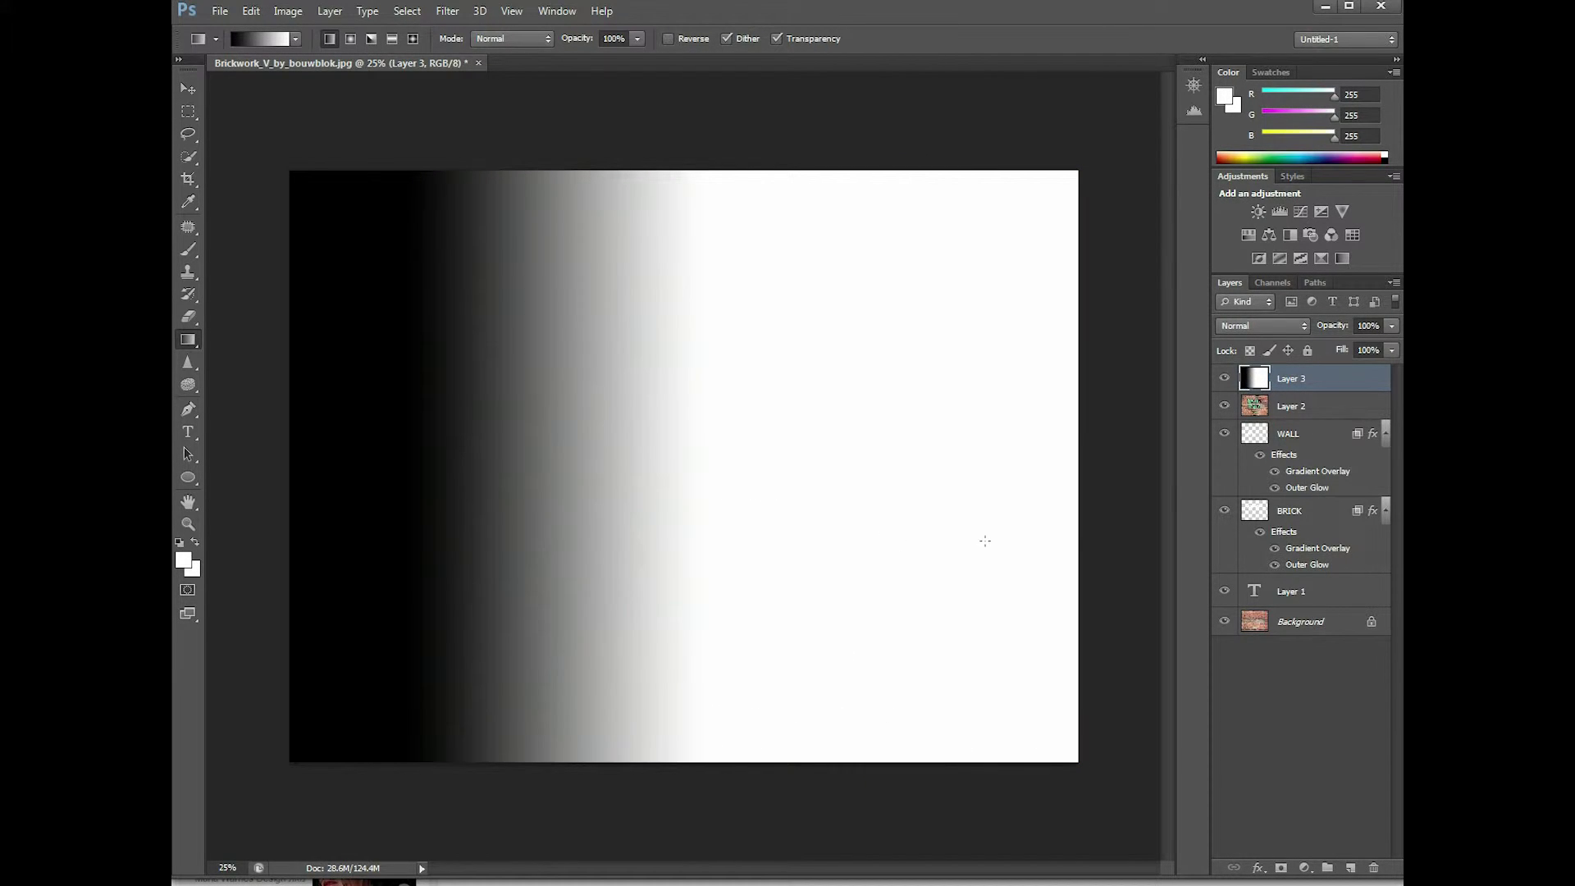
Set the gradient layer to Overlay blend mode at 43% opacity
{"action": "left_click", "coordinate": [1305, 327]}
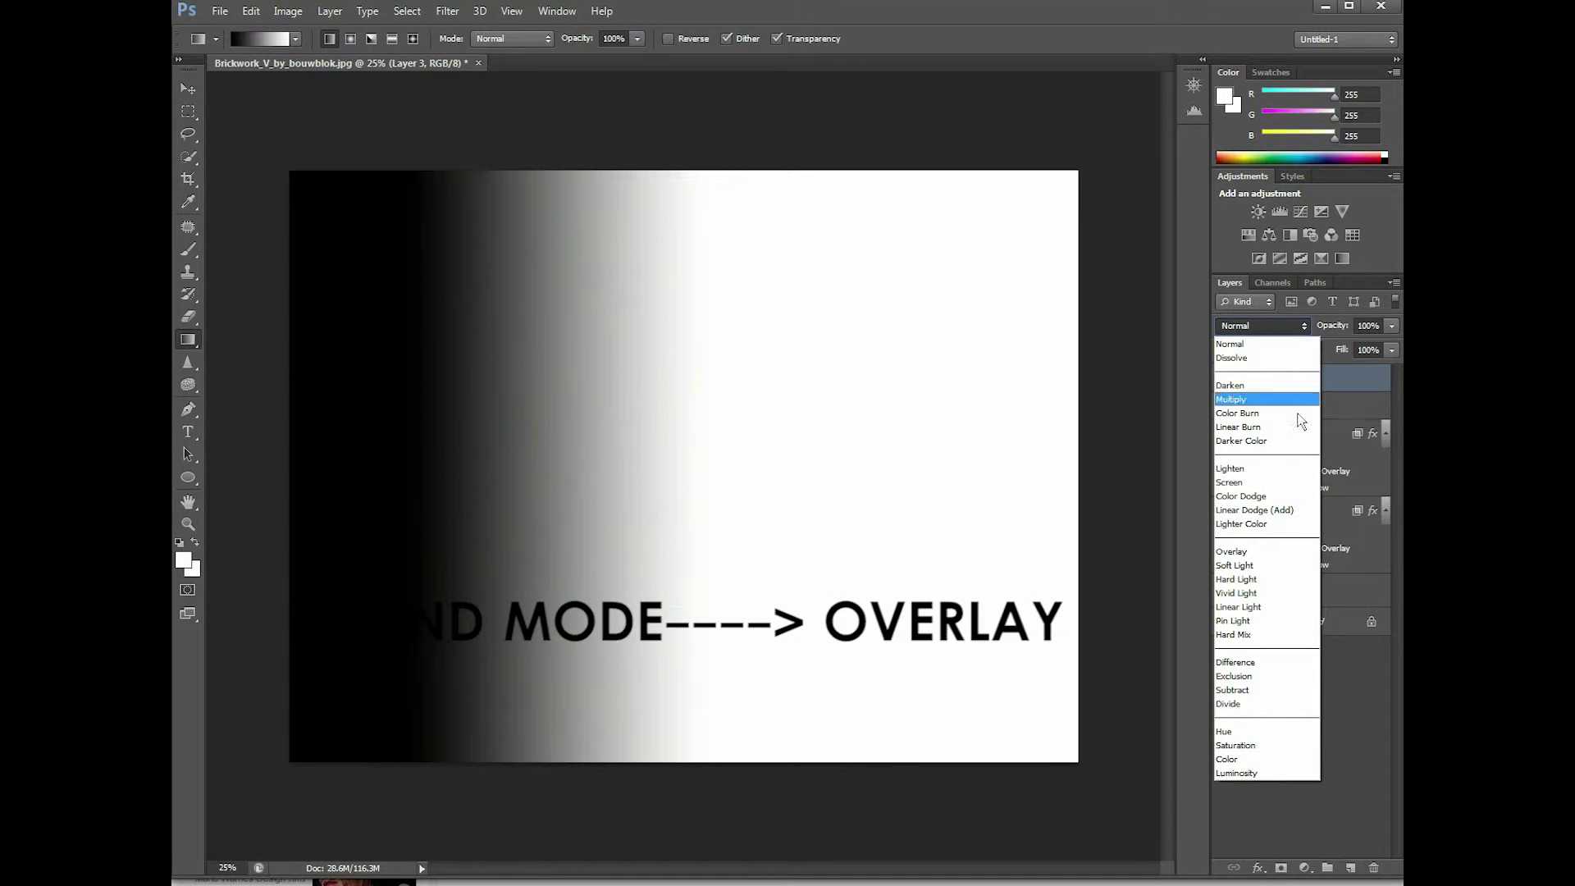
{"action": "left_click", "coordinate": [1270, 554]}
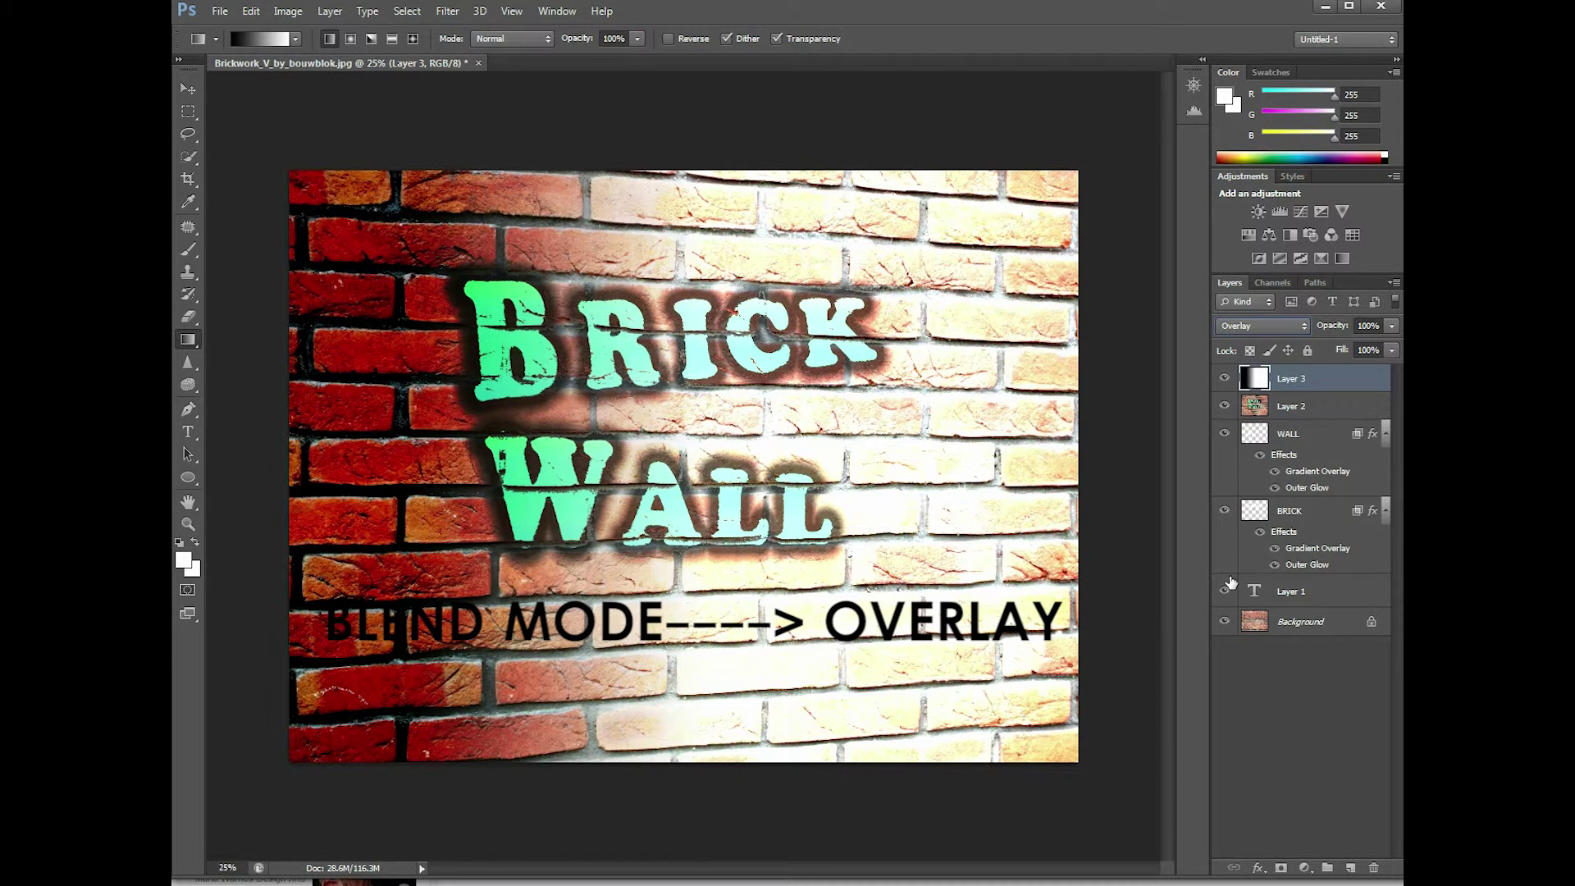
{"action": "left_click", "coordinate": [1390, 328]}
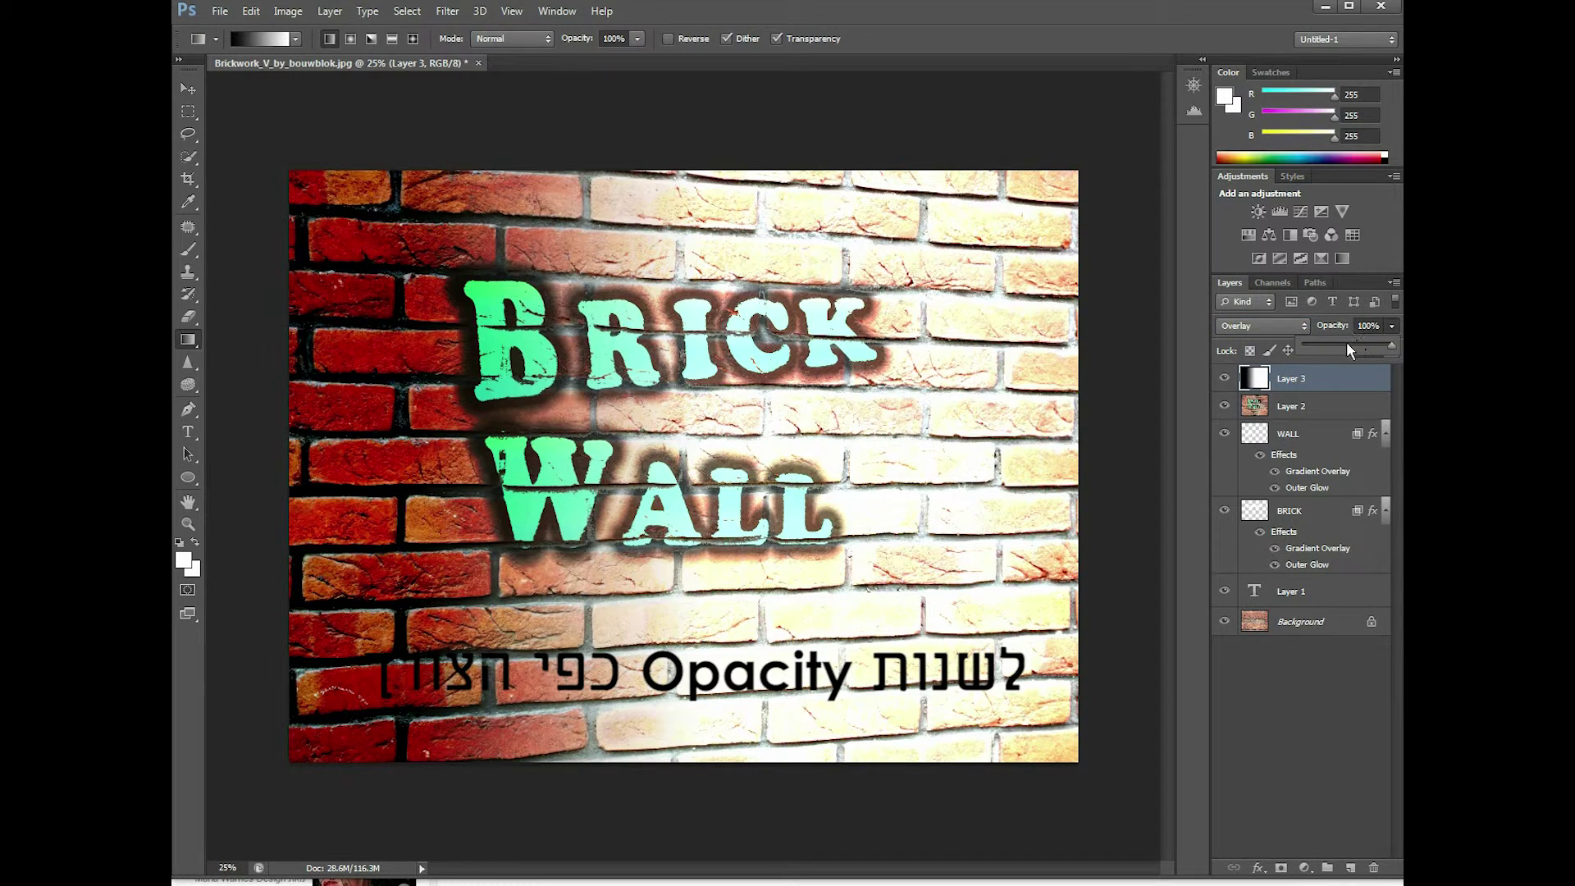
{"action": "left_click", "coordinate": [1346, 345]}
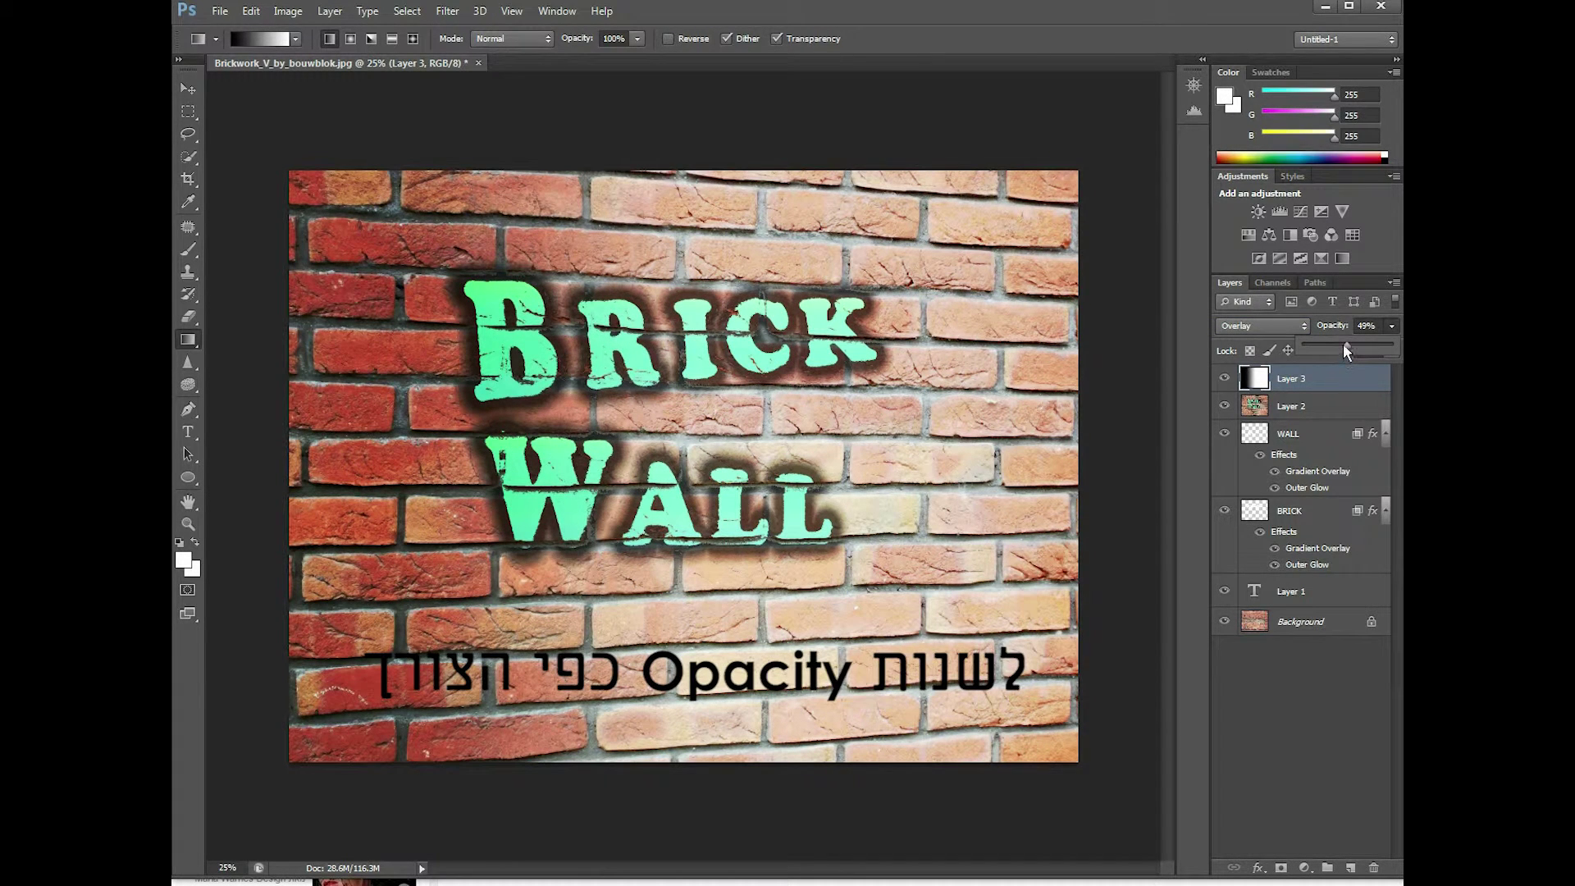
{"action": "left_click_drag", "start_coordinate": [1342, 343], "coordinate": [1339, 344]}
{"action": "left_click", "coordinate": [1125, 455]}
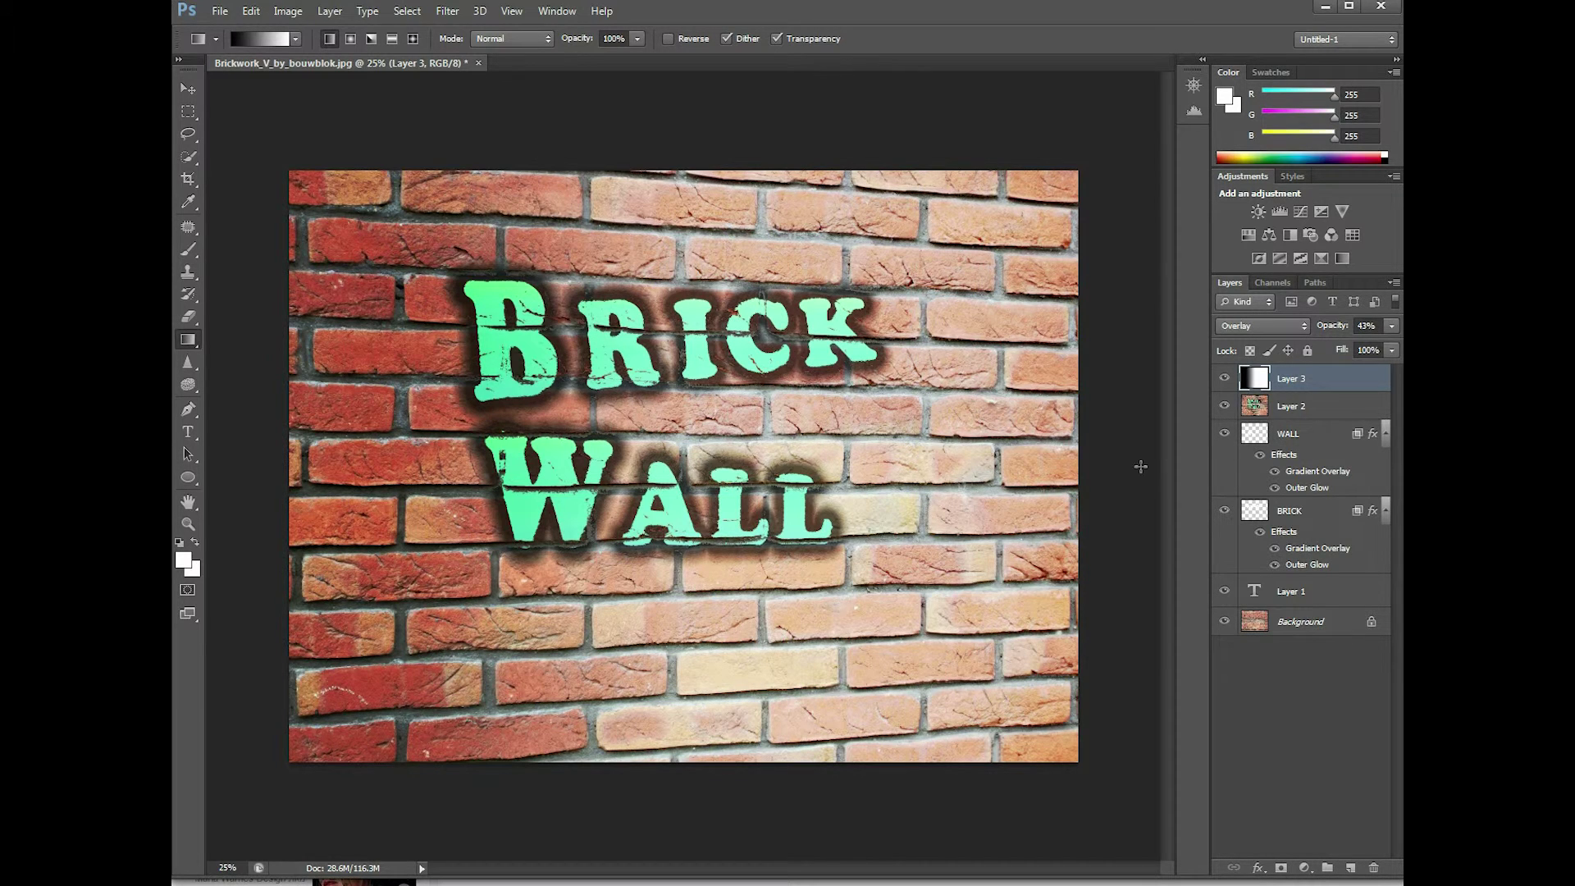